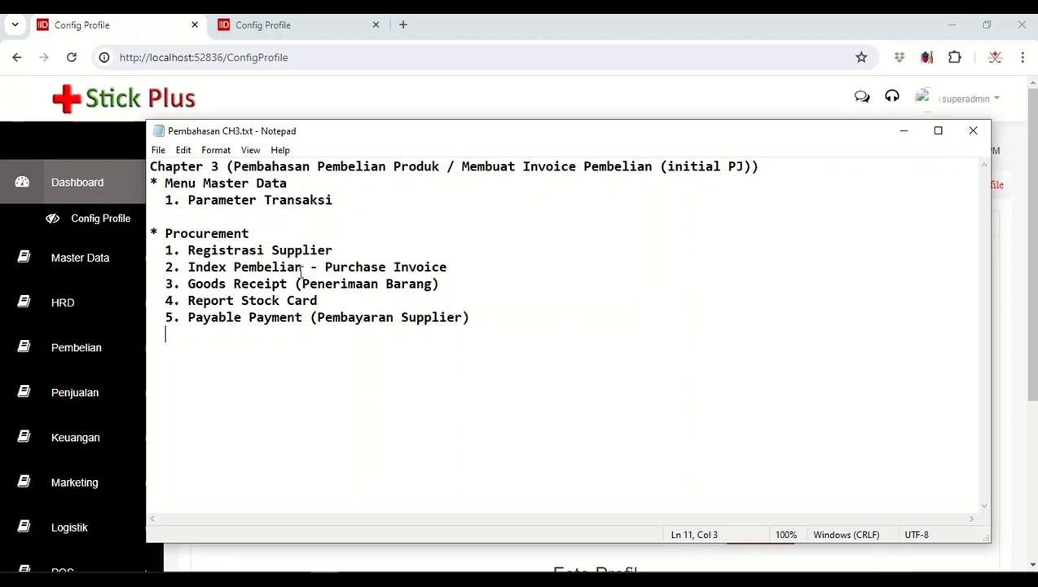
Step: Switch from Notepad to the Stick Plus browser window, go to the Supplier page under Pembelian and start a new supplier entry
click(301, 269)
click(99, 360)
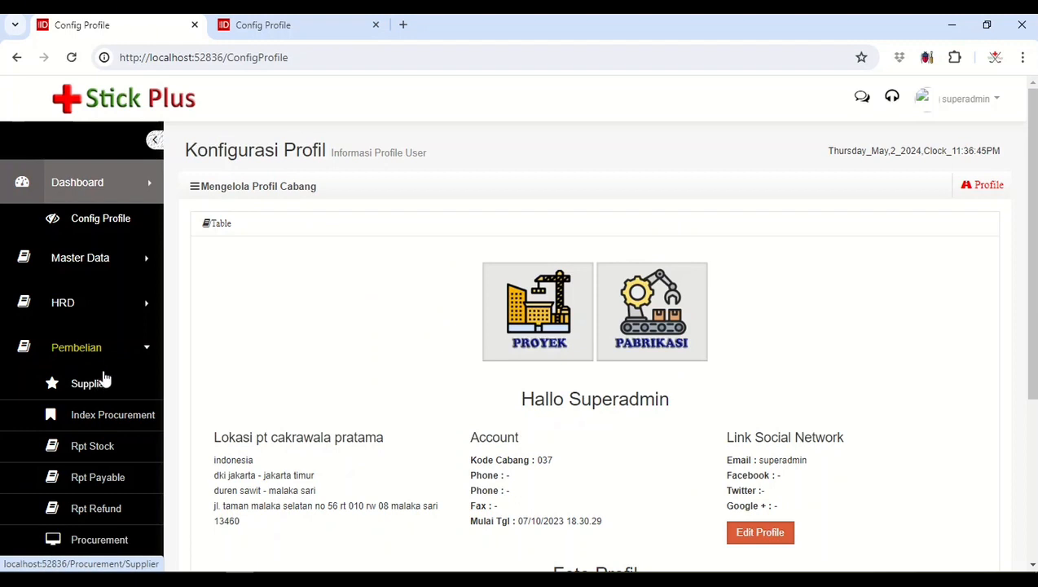
click(105, 383)
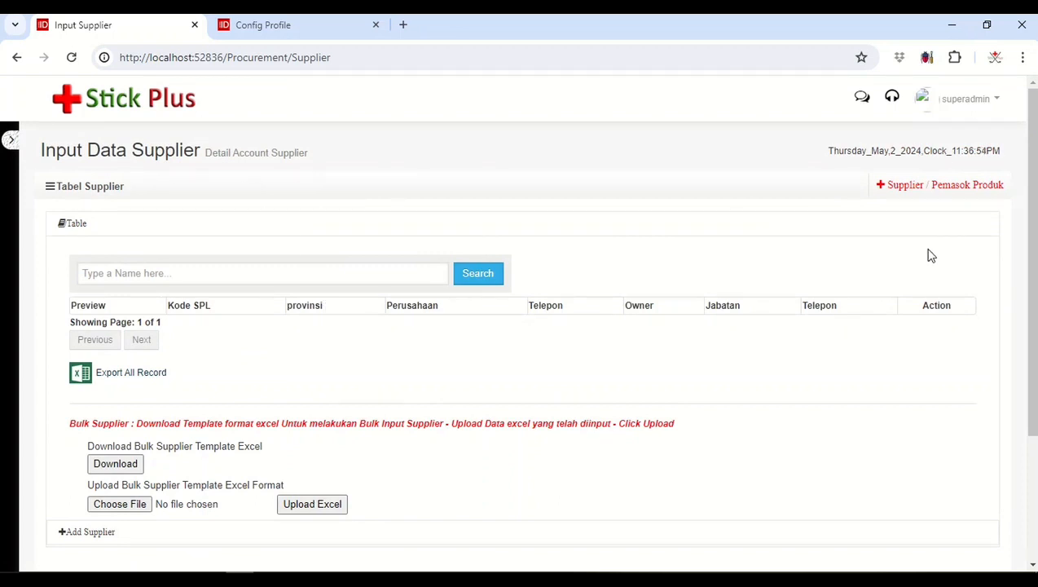
click(959, 194)
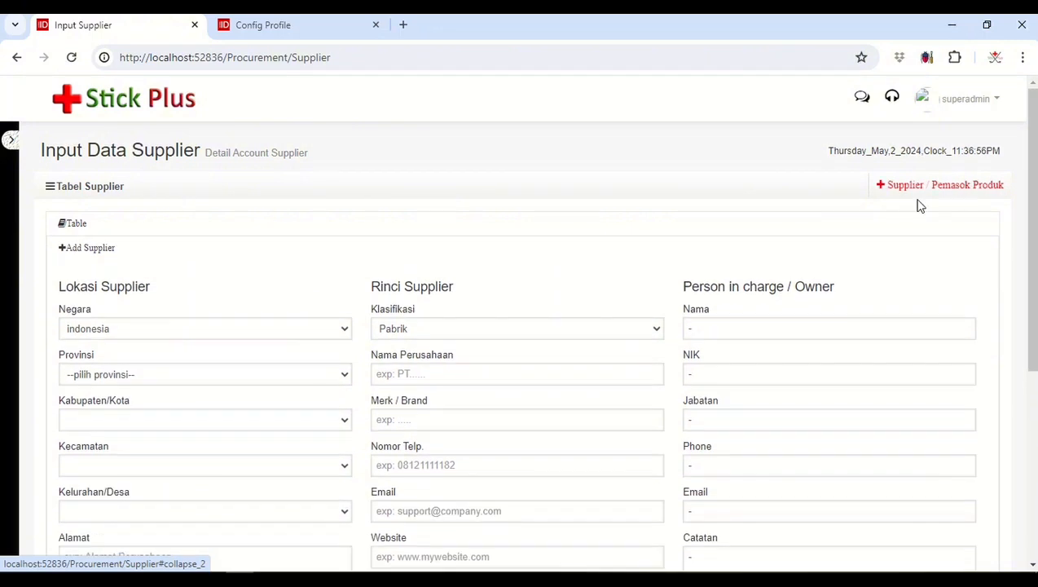
Step: Set the supplier location to province dki jakarta, city jakarta utara, district penjaringan and village kamal muara, and fill in the street address
scroll(357, 178, down, 1)
click(342, 297)
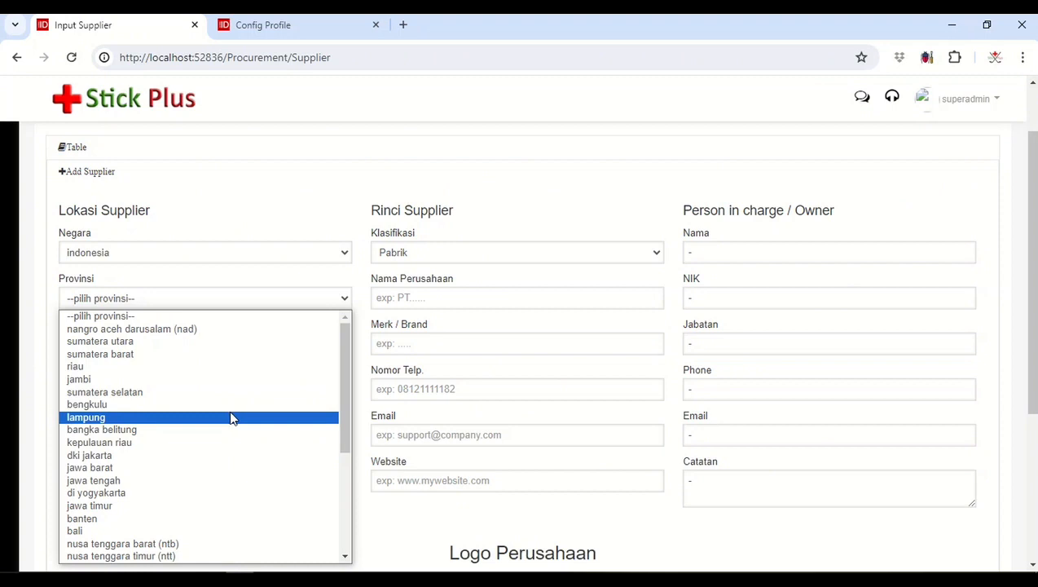
click(207, 455)
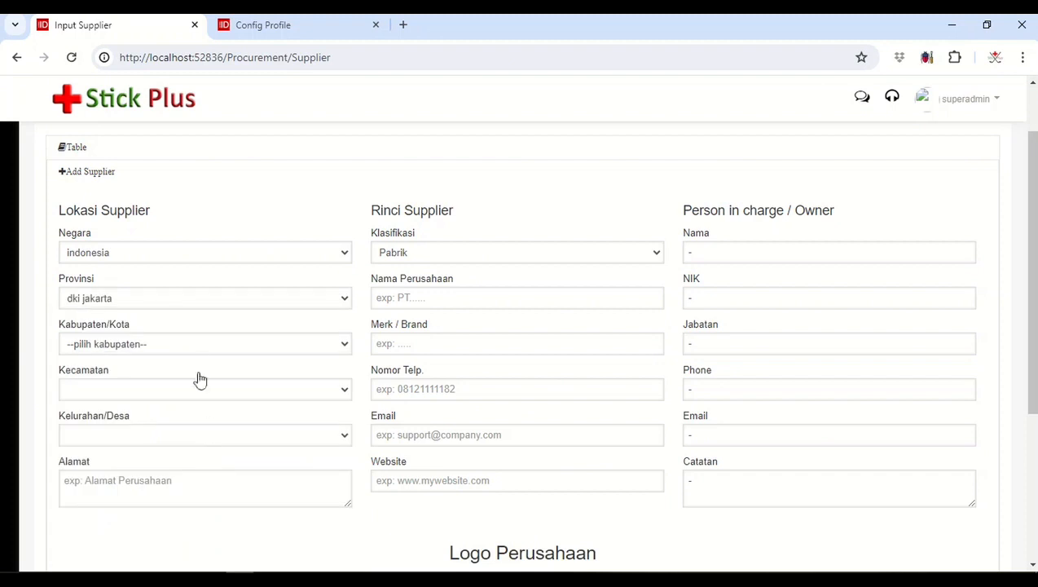
click(197, 352)
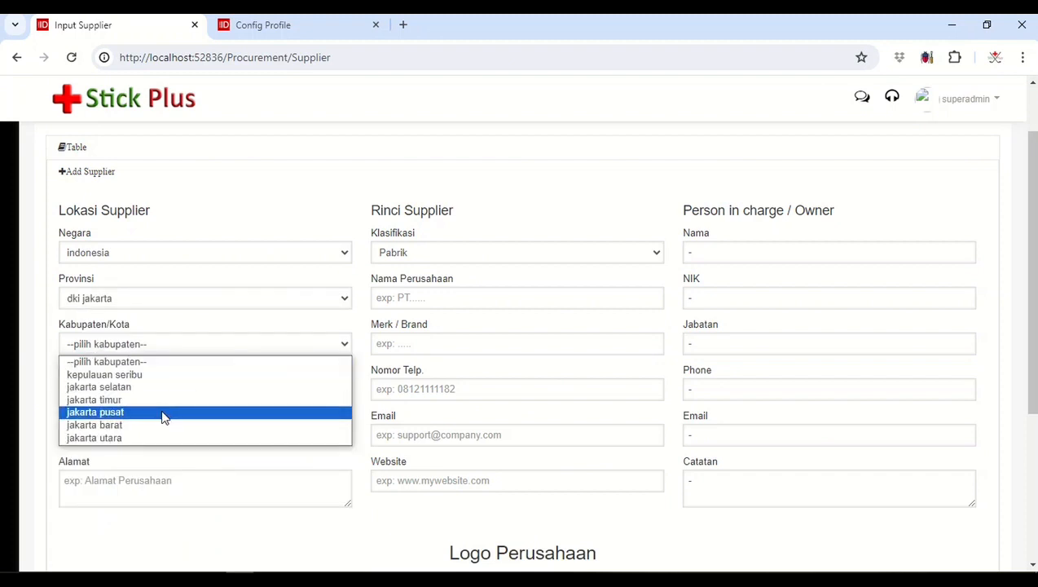
click(153, 436)
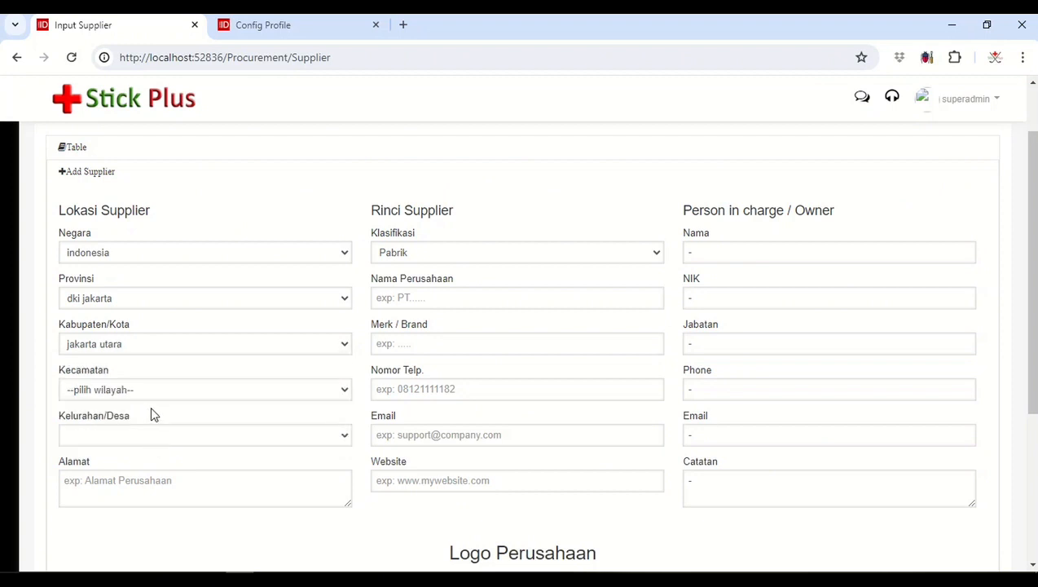
click(147, 391)
click(139, 421)
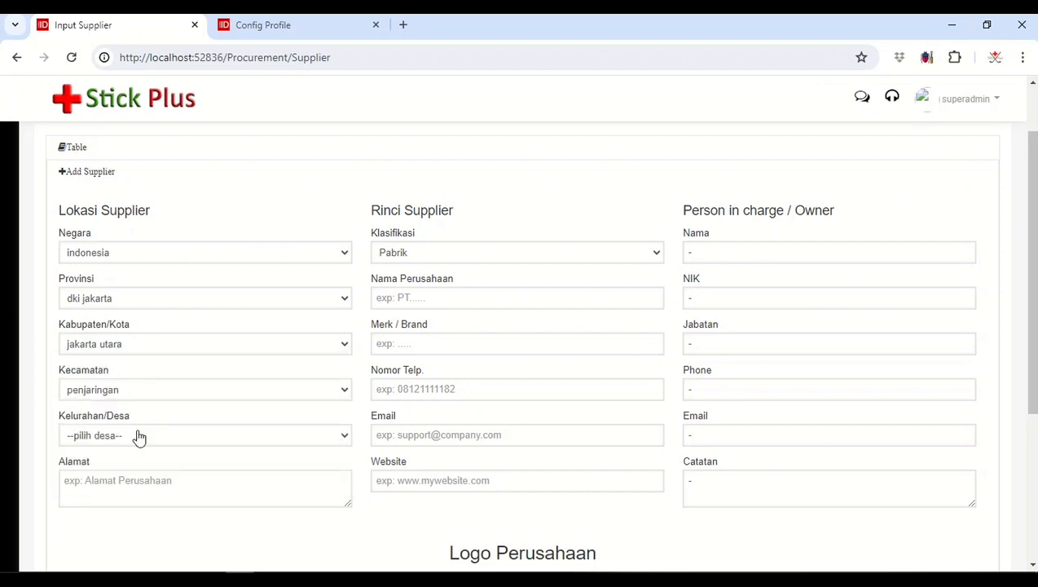
click(139, 438)
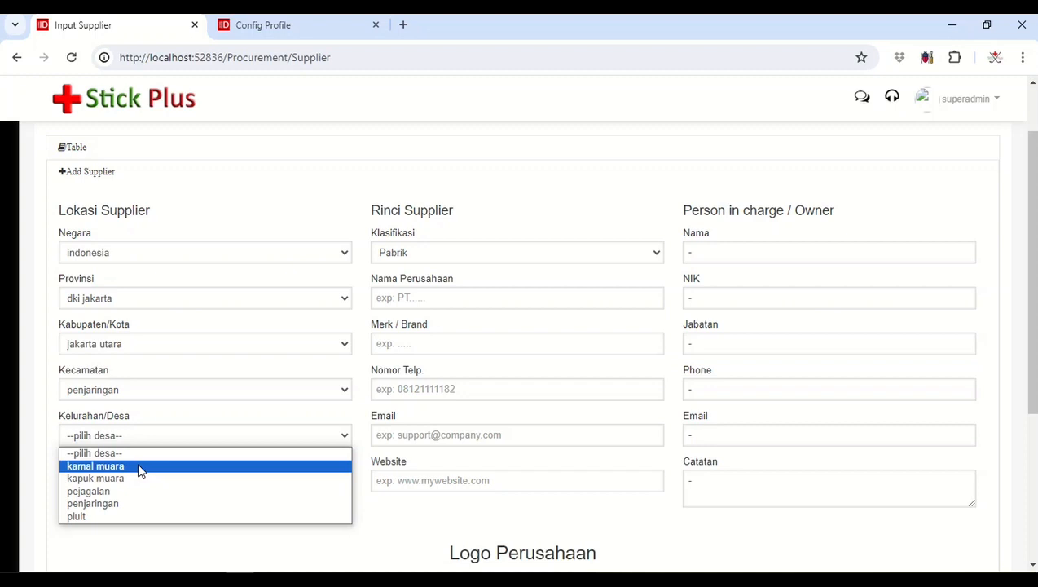
click(140, 467)
click(138, 483)
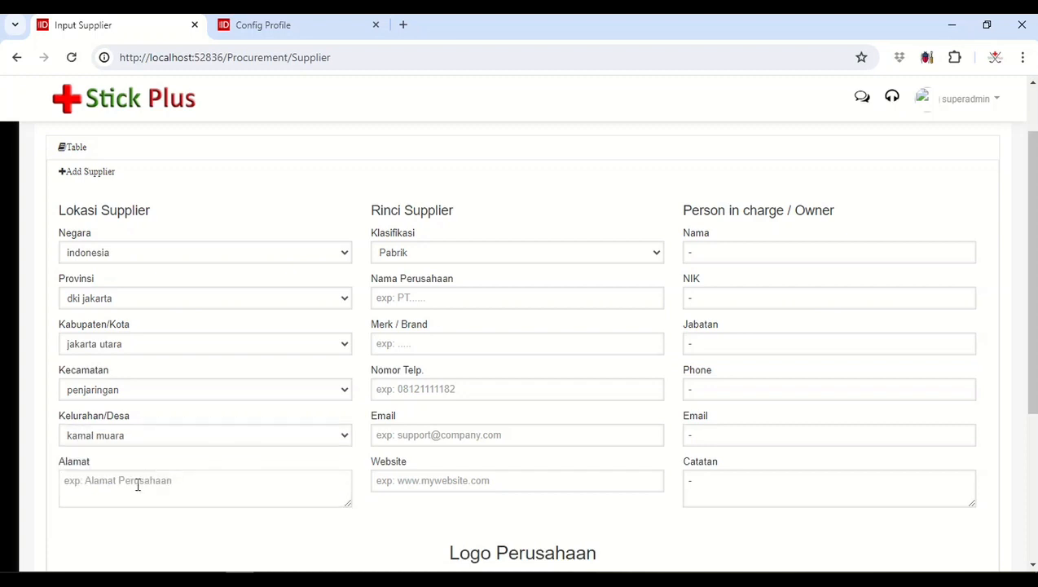
text(jalan kamal)
Step: Classify the supplier as Pabrik with company name "PT Bogasari" and brand "Bogsari"
click(481, 253)
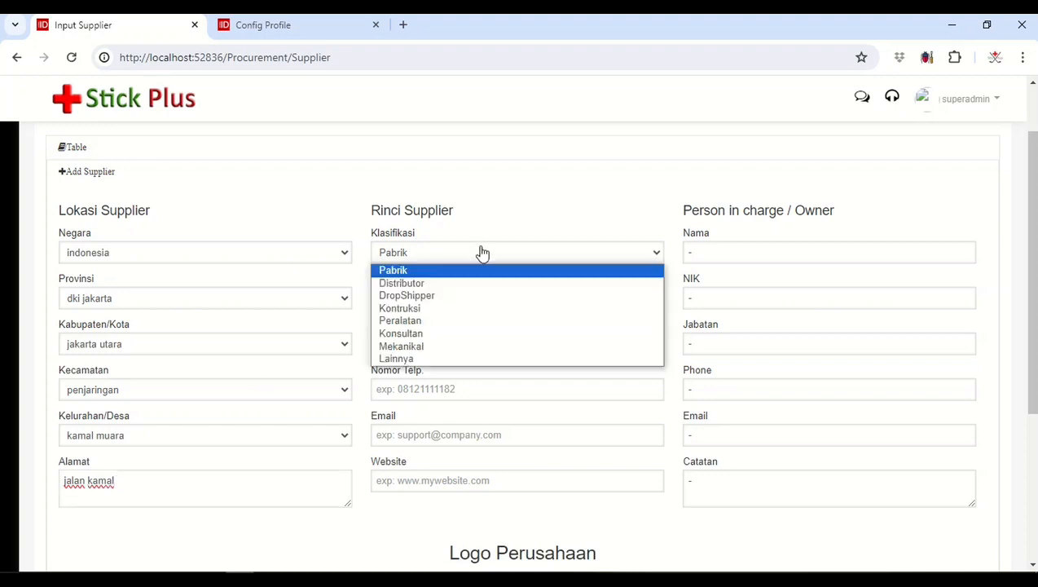
click(445, 272)
click(441, 297)
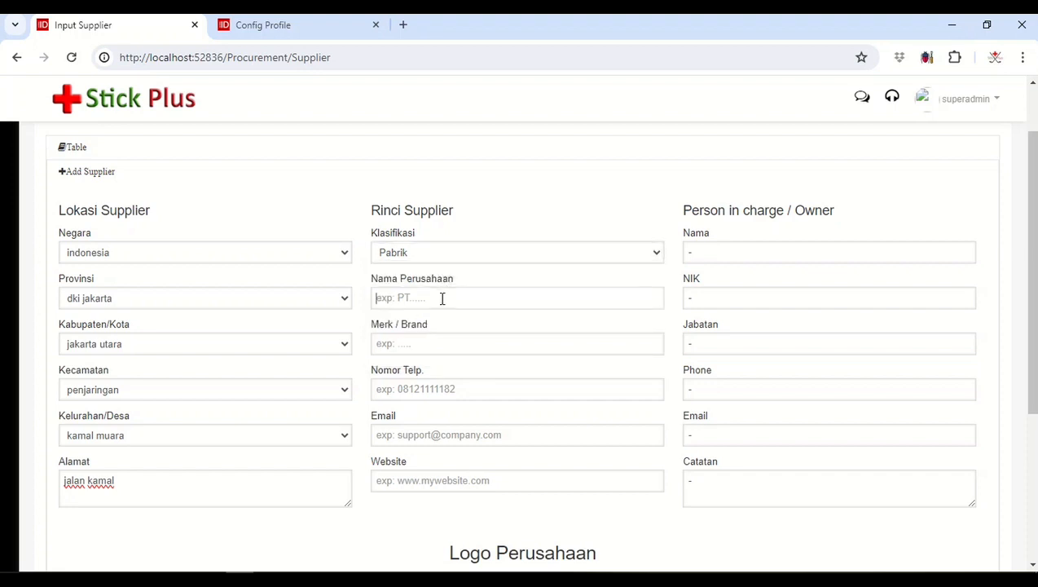
text(PT Bogasa)
click(462, 347)
text(Bogsari)
Step: Fill in the supplier's phone number, enter "-" for company email and website, and save the supplier
click(447, 390)
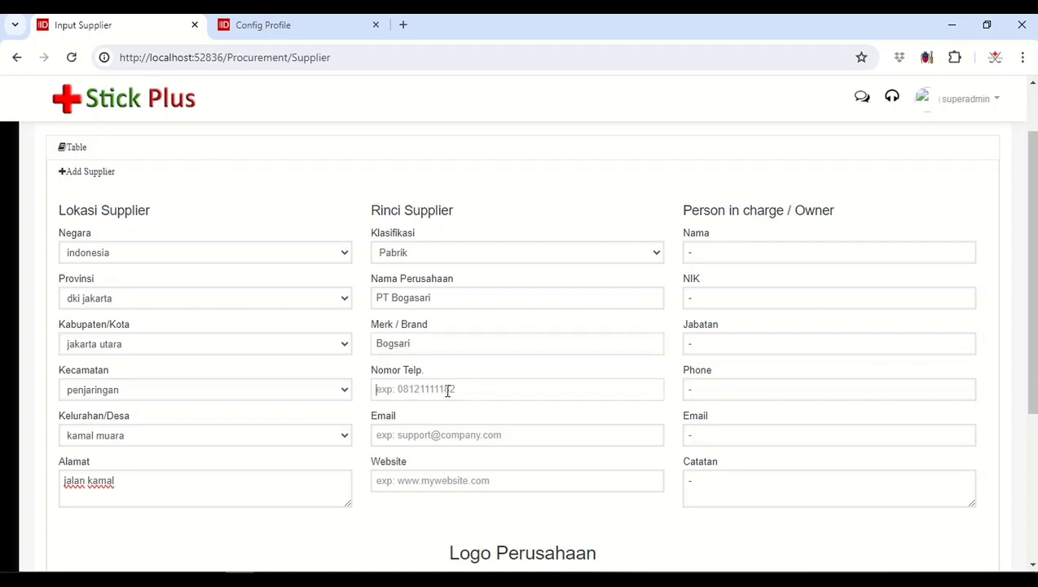
click(436, 434)
text(-)
click(420, 480)
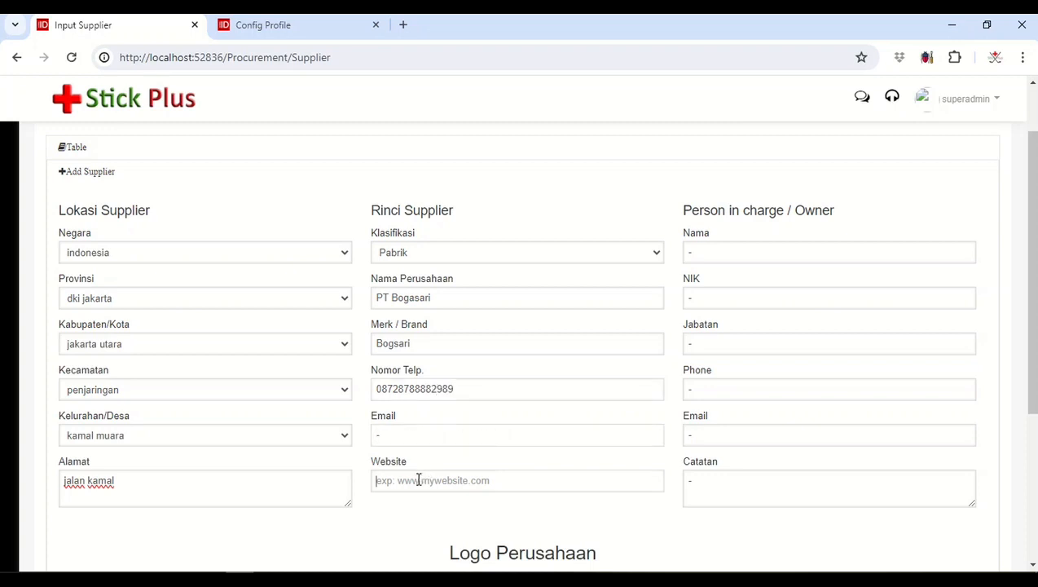
text(-)
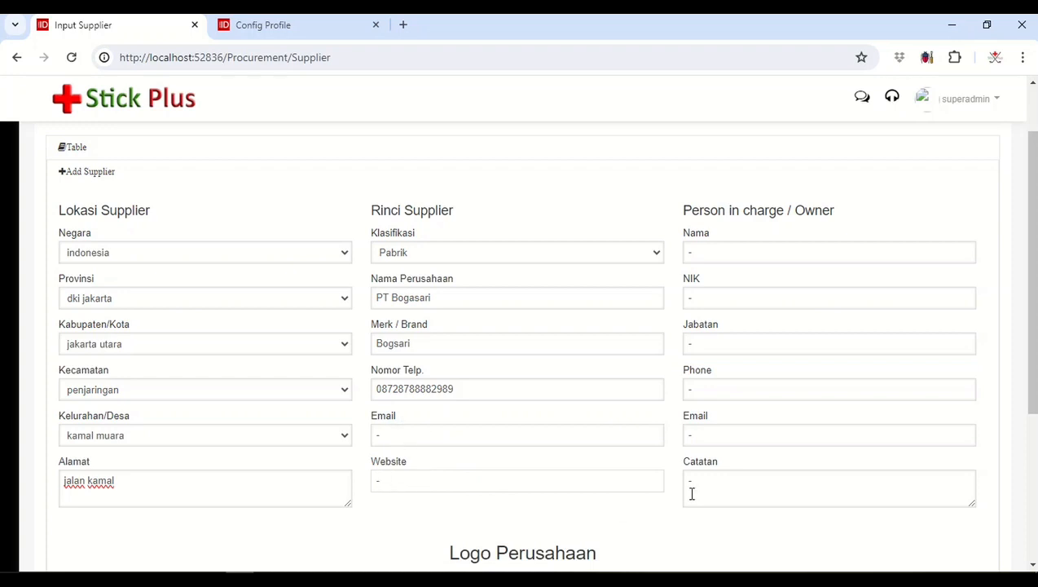
scroll(590, 419, down, 3)
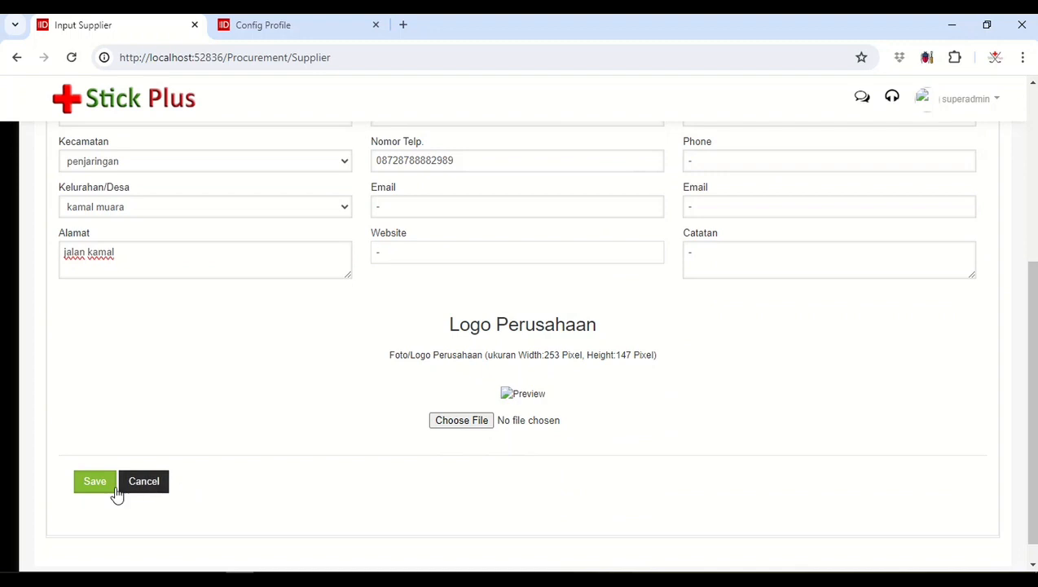
click(87, 487)
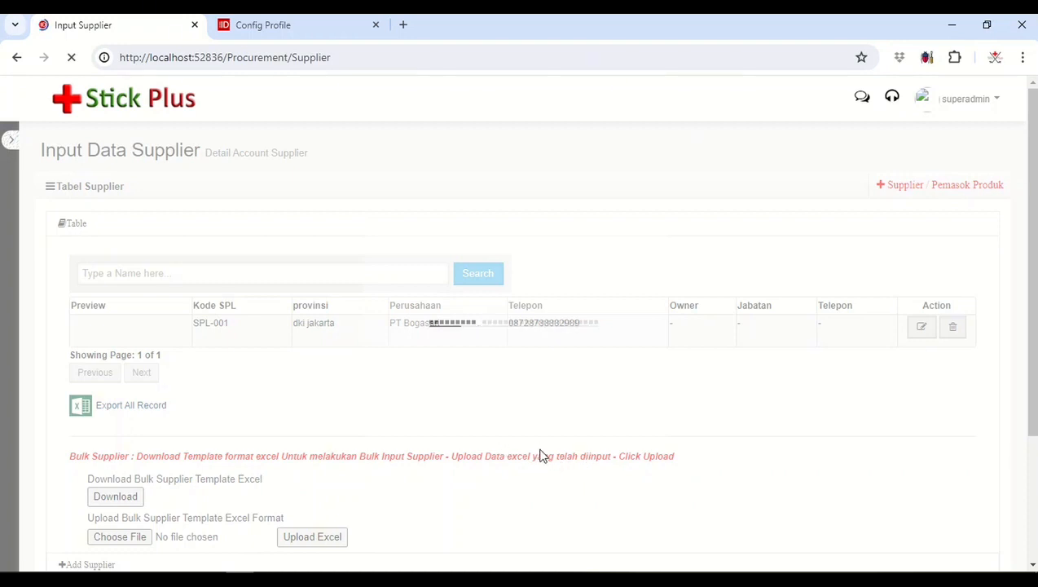
Step: Start another supplier entry and set its province to jawa barat and its city to sukabumi
click(968, 186)
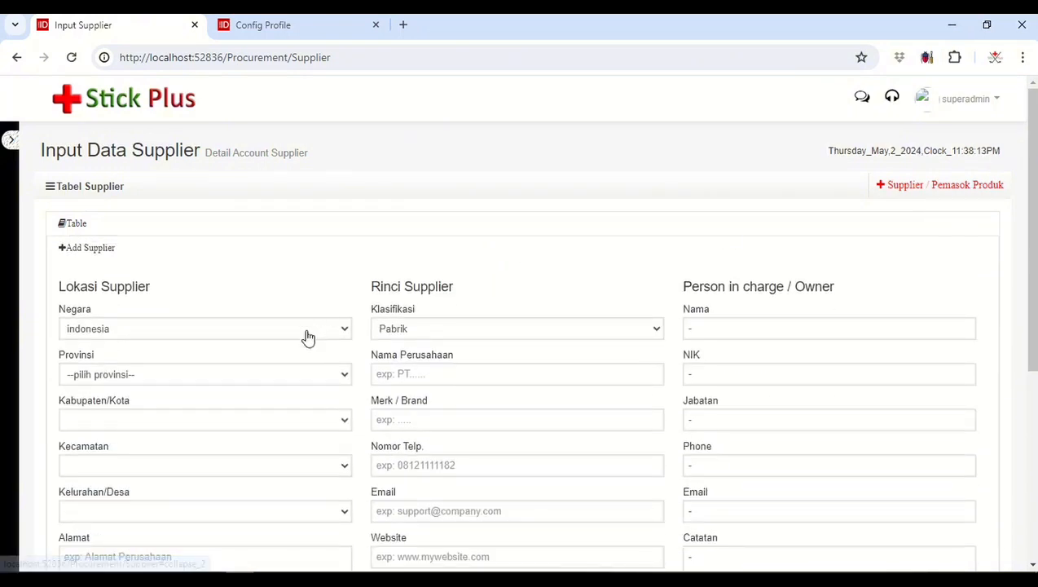
click(274, 373)
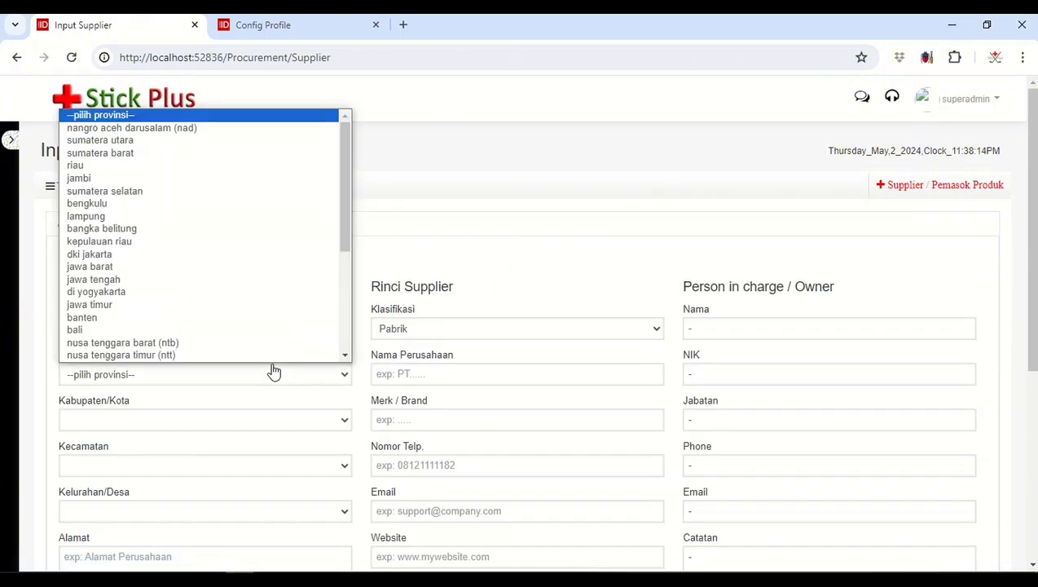
click(196, 267)
click(177, 381)
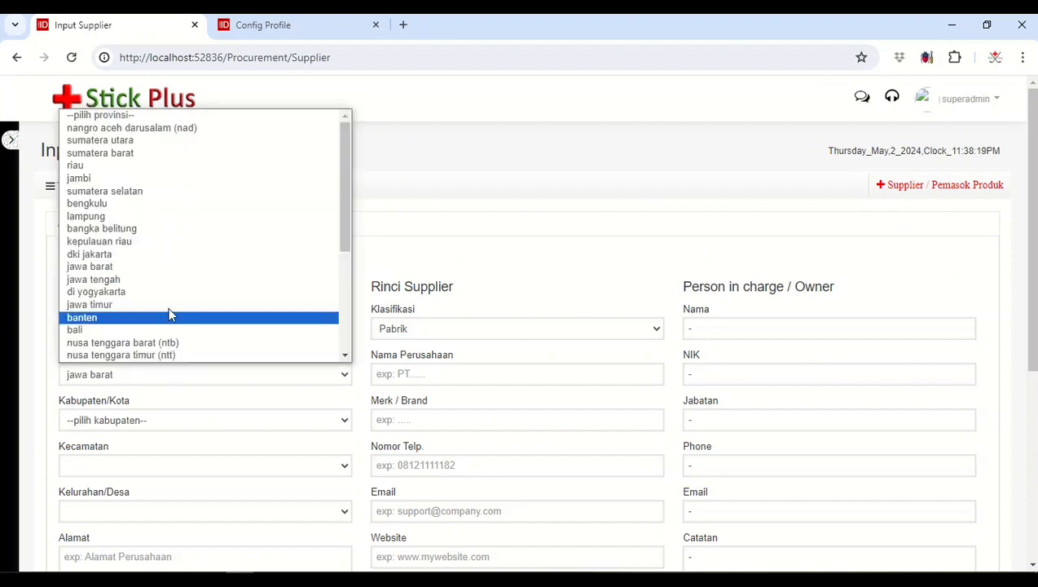
click(143, 424)
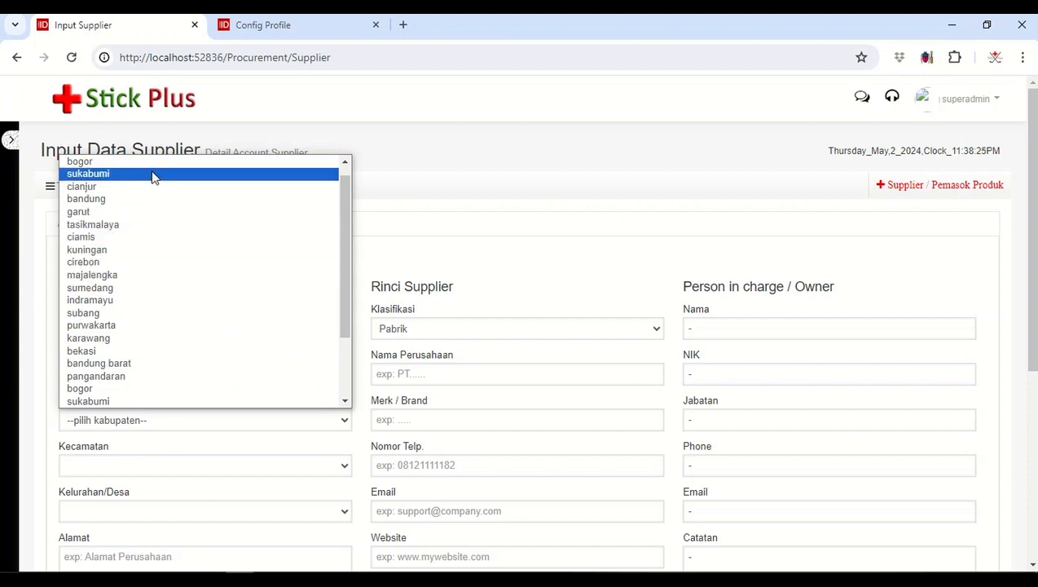
click(153, 174)
Step: Set the supplier's district to nagrak and village to cisarua, and fill in the street address
click(135, 467)
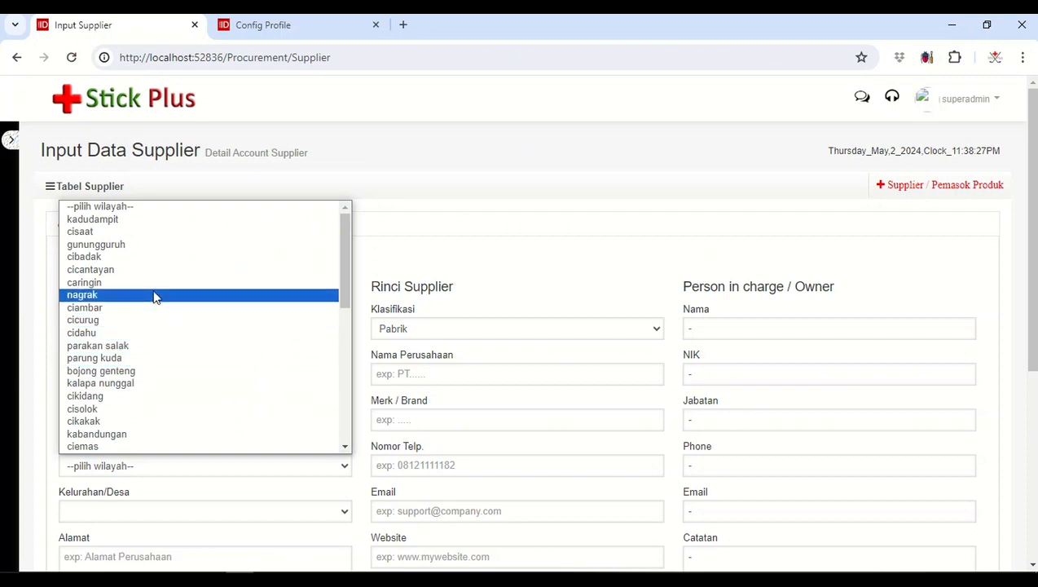
click(153, 295)
scroll(144, 468, down, 2)
click(174, 358)
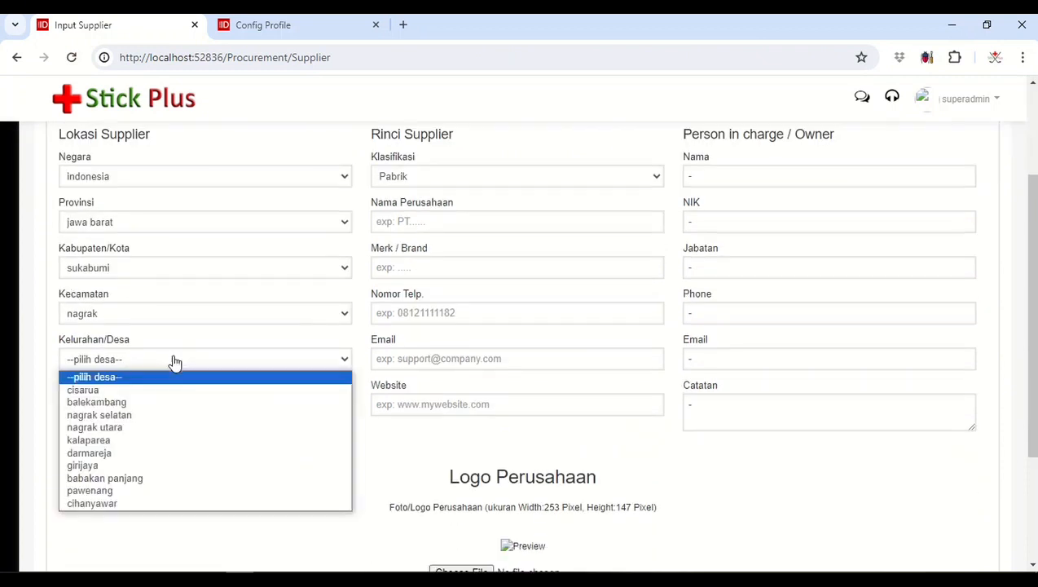
click(155, 390)
click(159, 410)
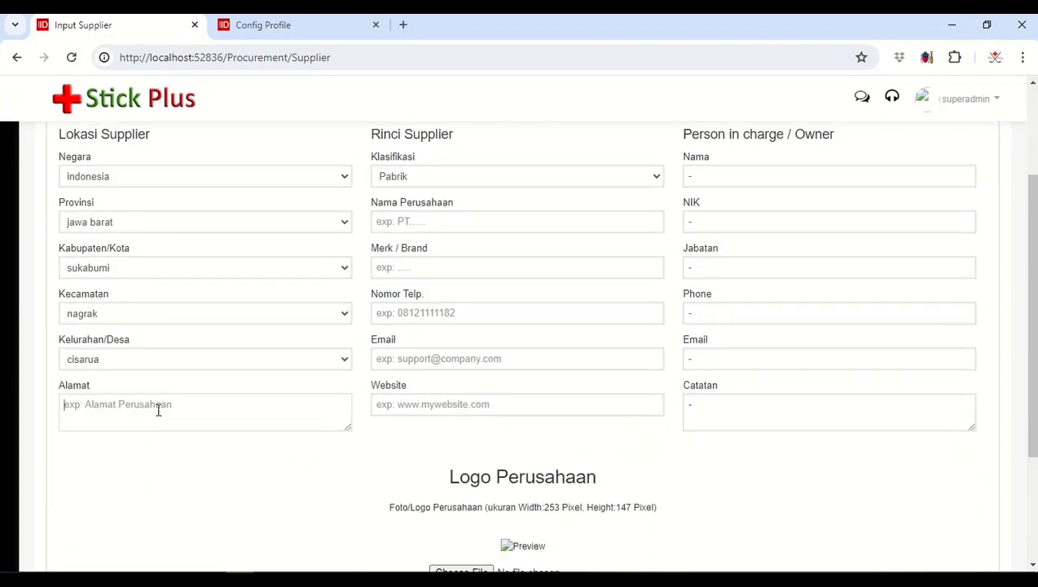
text(jl raya cisarua)
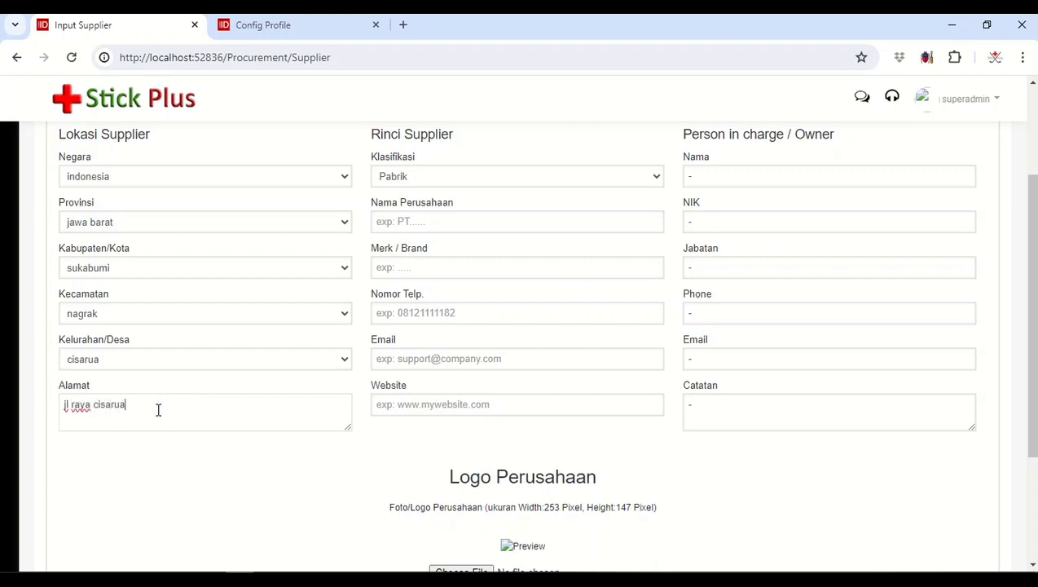
Step: Enter "PT mayora" as the company name and "Mayora" as the brand
click(454, 223)
text(PT may)
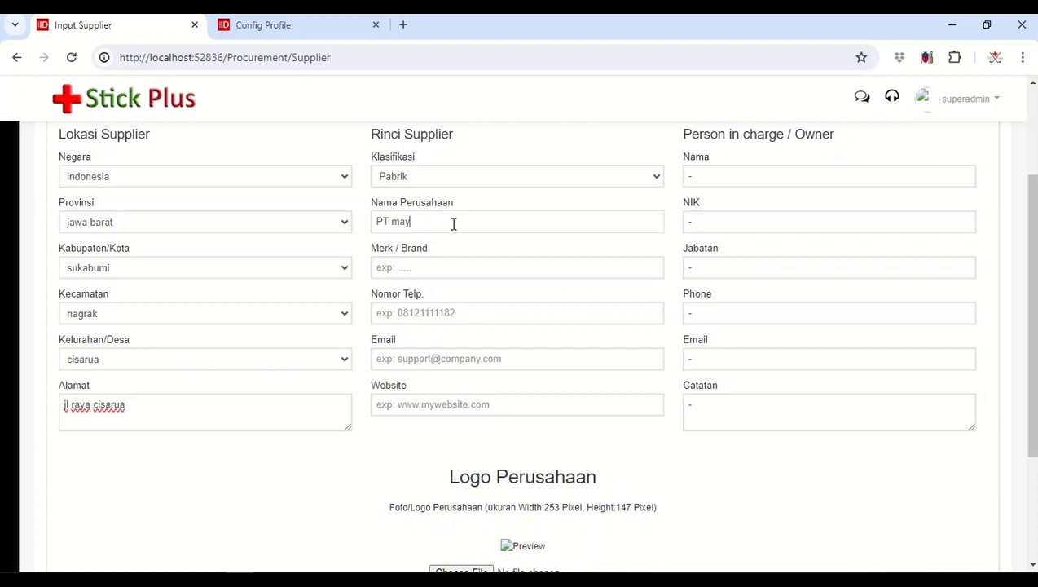
text(ora)
click(423, 267)
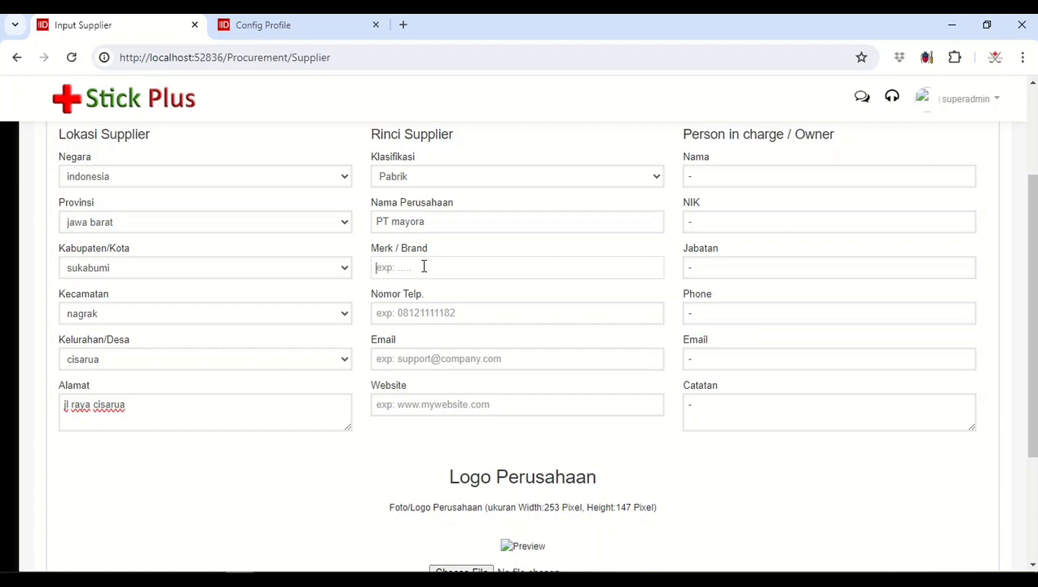
text(Mayora)
Step: Complete the second supplier with a phone number and "-" for company email and website, and save it
click(416, 312)
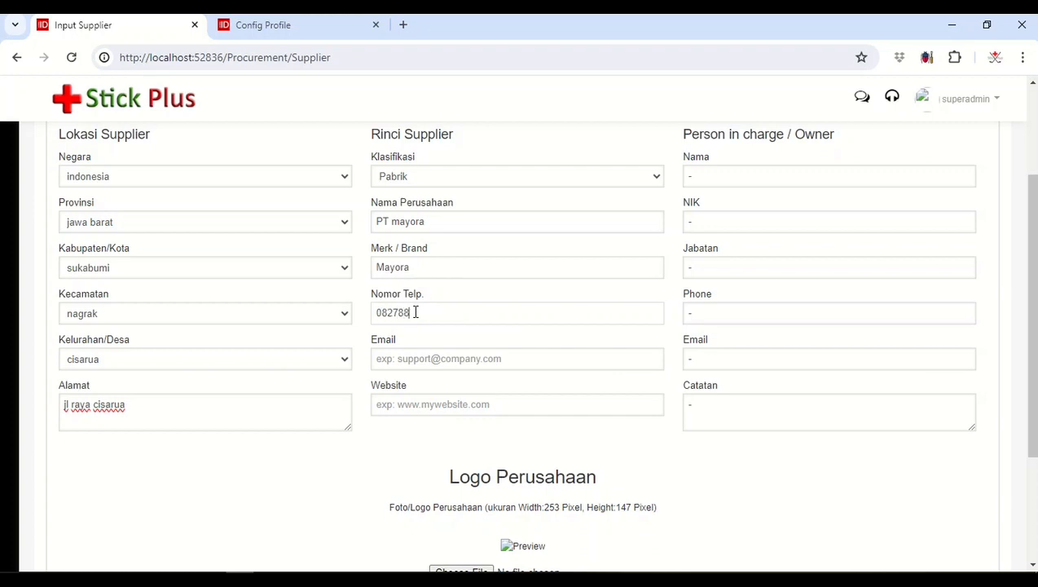
click(441, 359)
text(-)
click(427, 404)
text(-)
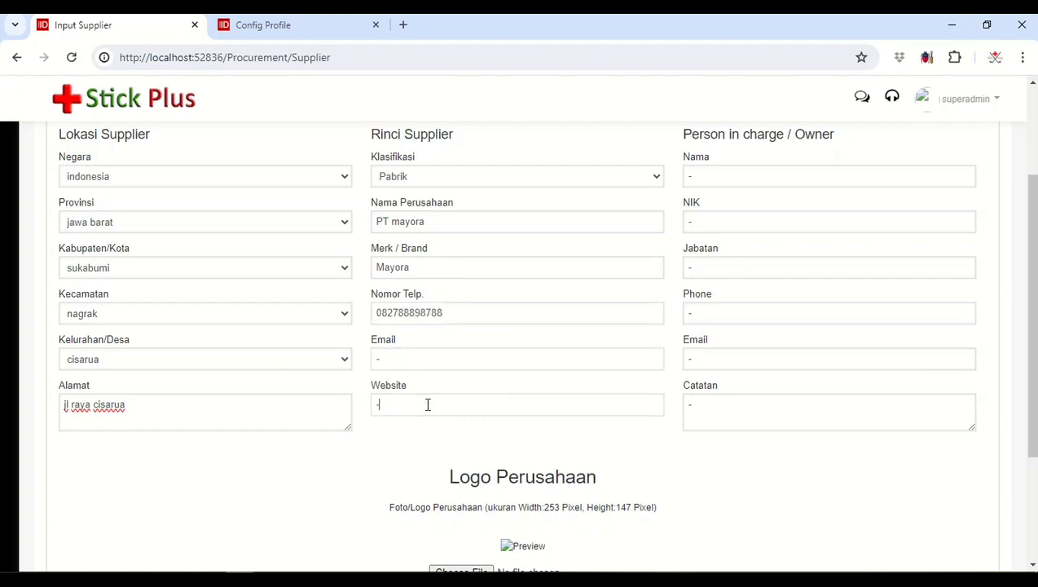
scroll(407, 412, down, 3)
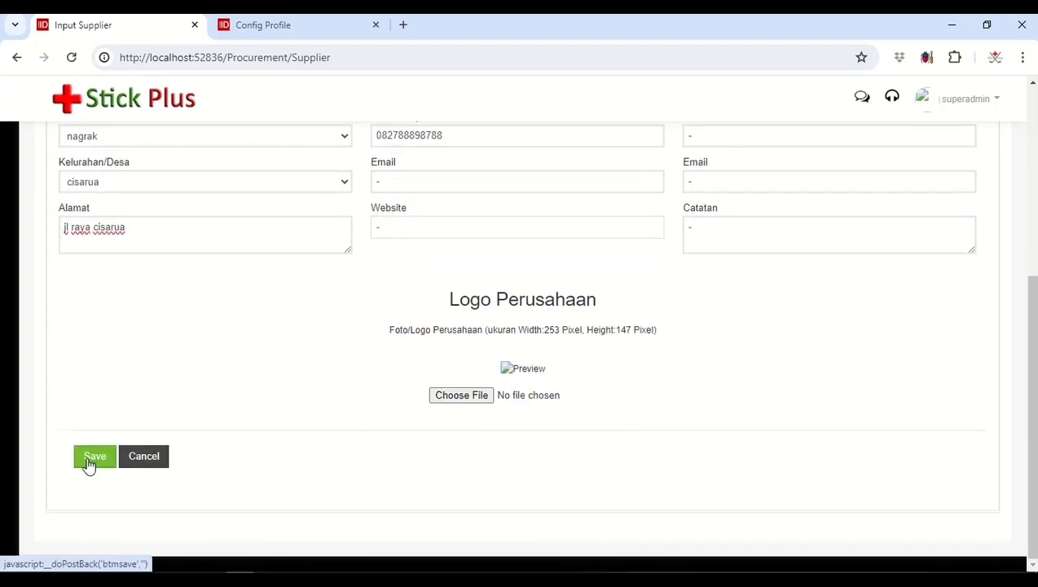
click(89, 462)
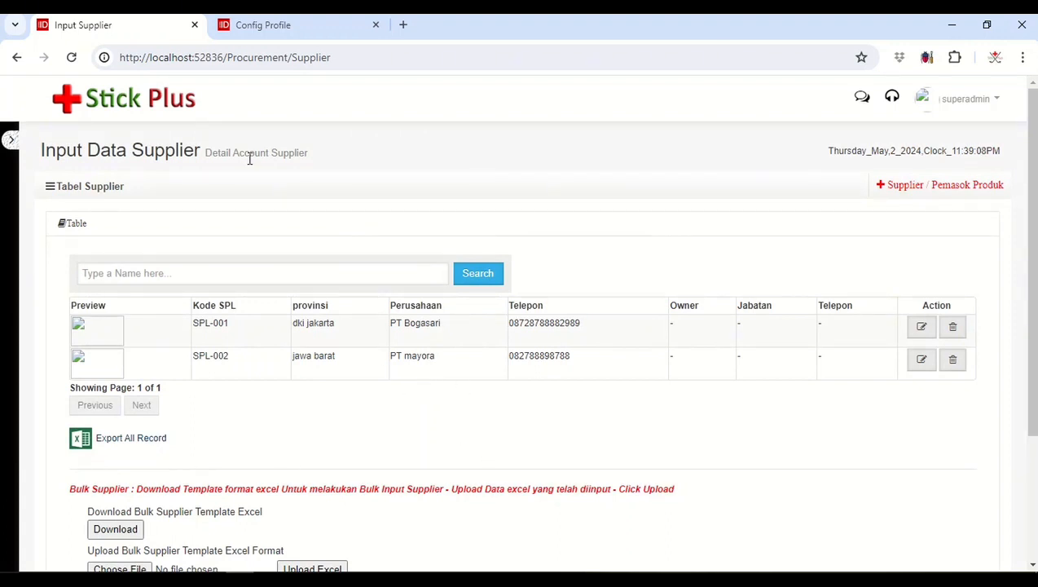
Step: Bring up the Index Procurement page under Pembelian in the browser tab showing Config Profile
click(289, 32)
click(102, 345)
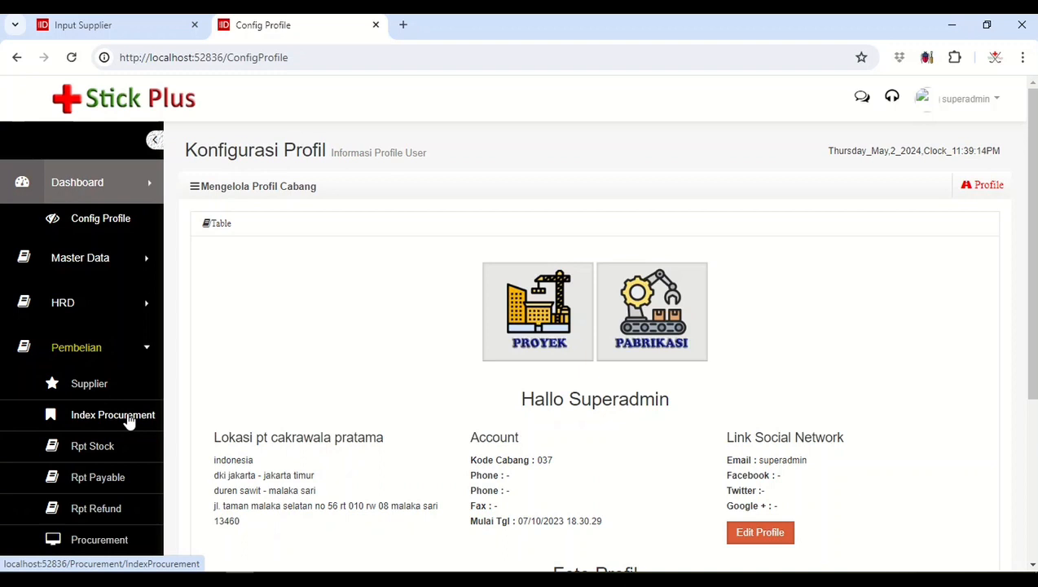
click(128, 417)
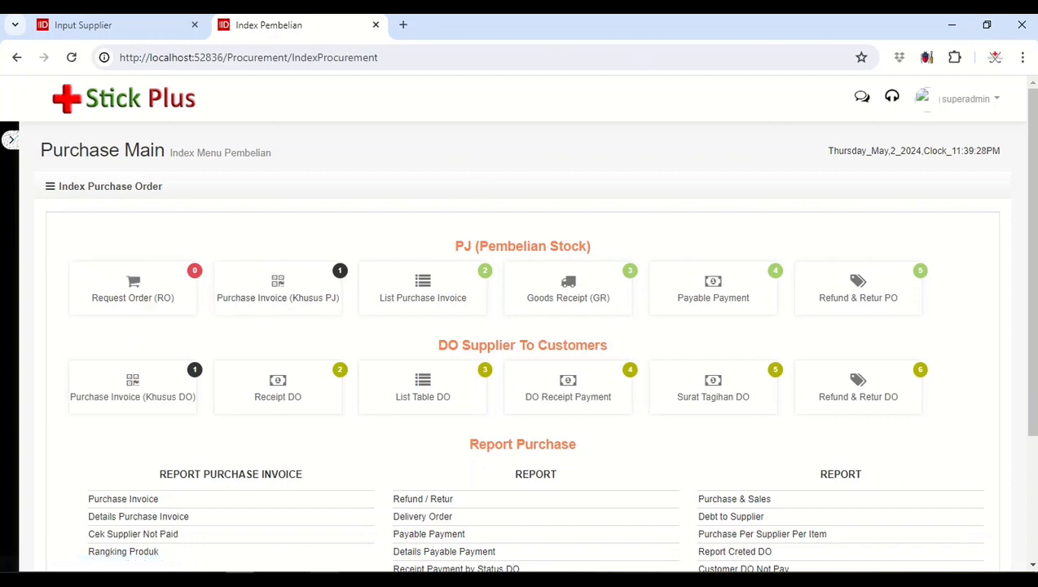
Step: Check the chapter outline in Pembahasan CH3.txt in Notepad and return to the purchase index page
key(alt+Tab)
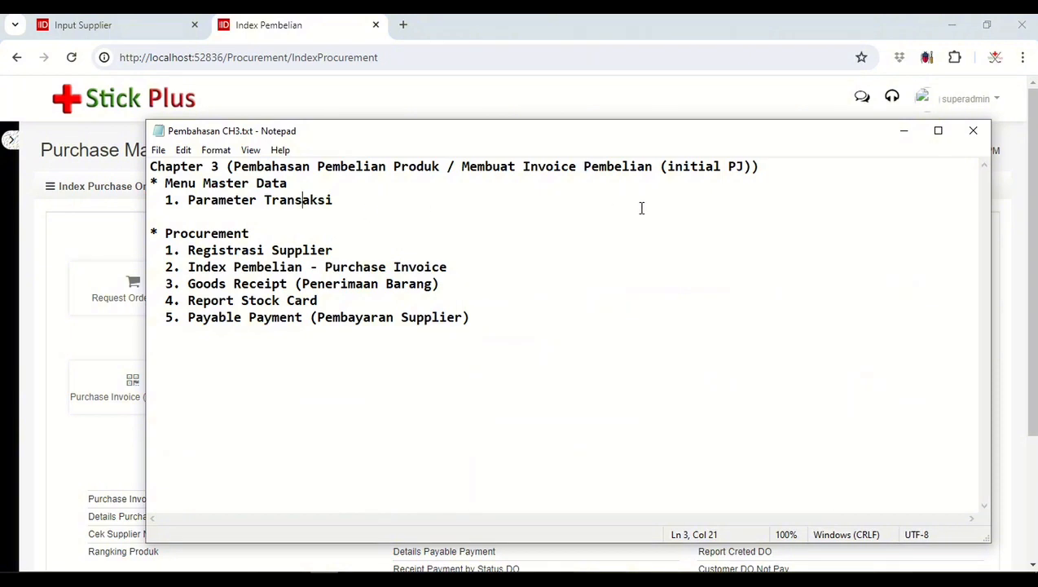
click(902, 138)
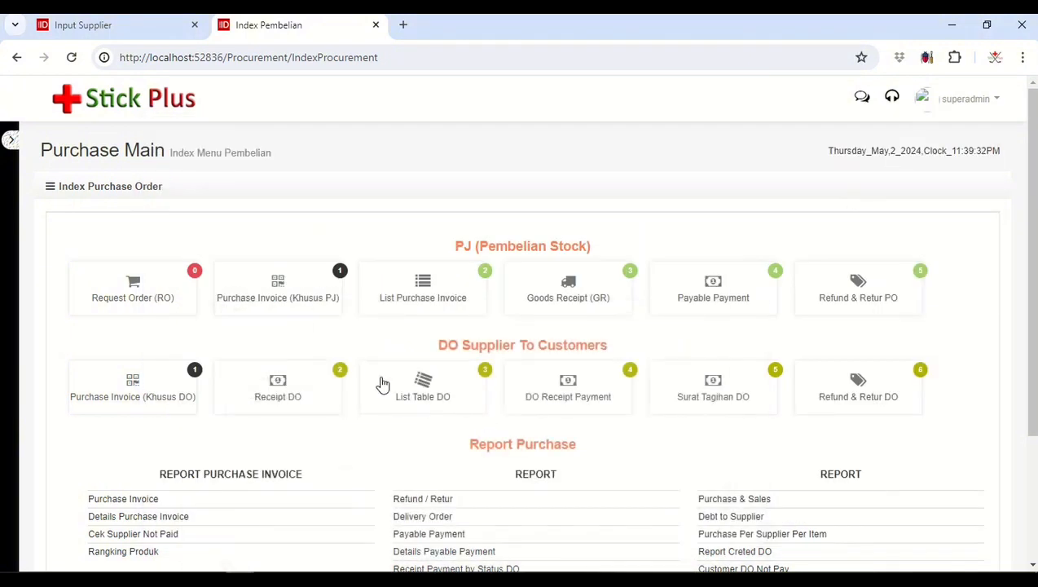
Step: Open the Purchase Invoice (Khusus PJ) form and look over its supplier, item, tax and discount fields
click(269, 290)
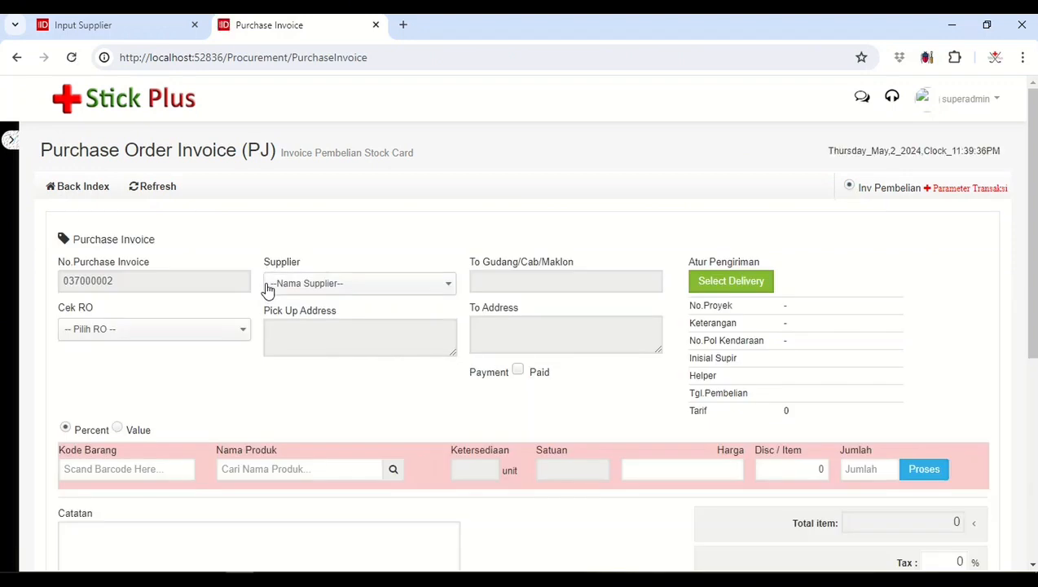
scroll(267, 291, down, 1)
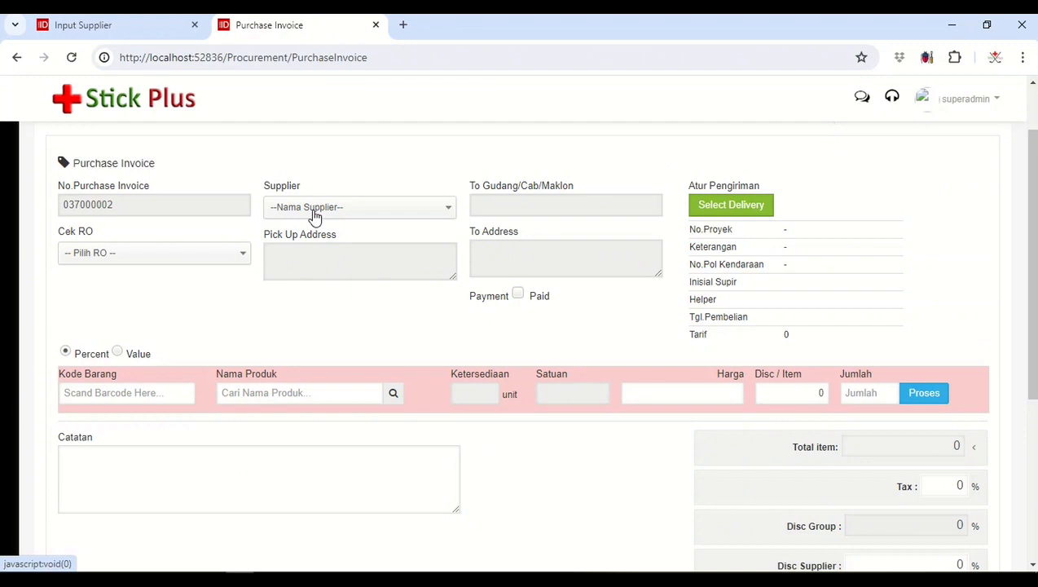
click(315, 215)
click(315, 215)
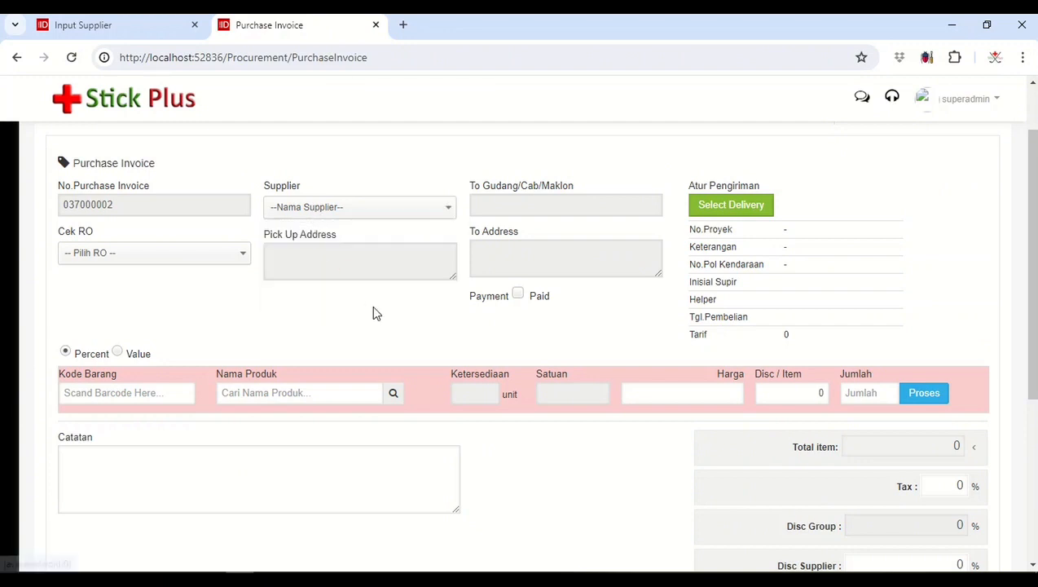
scroll(374, 310, down, 2)
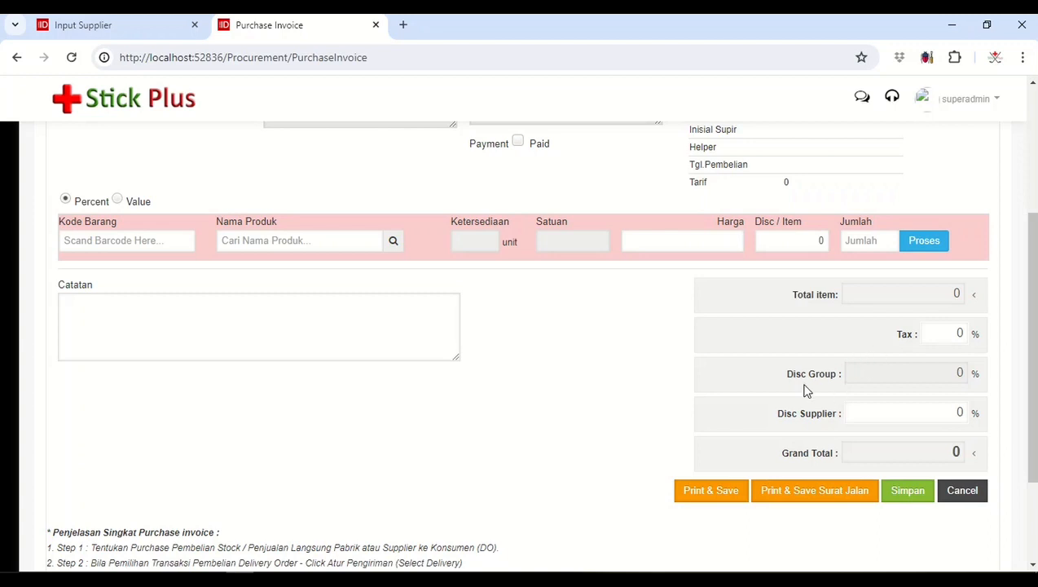
scroll(665, 401, up, 1)
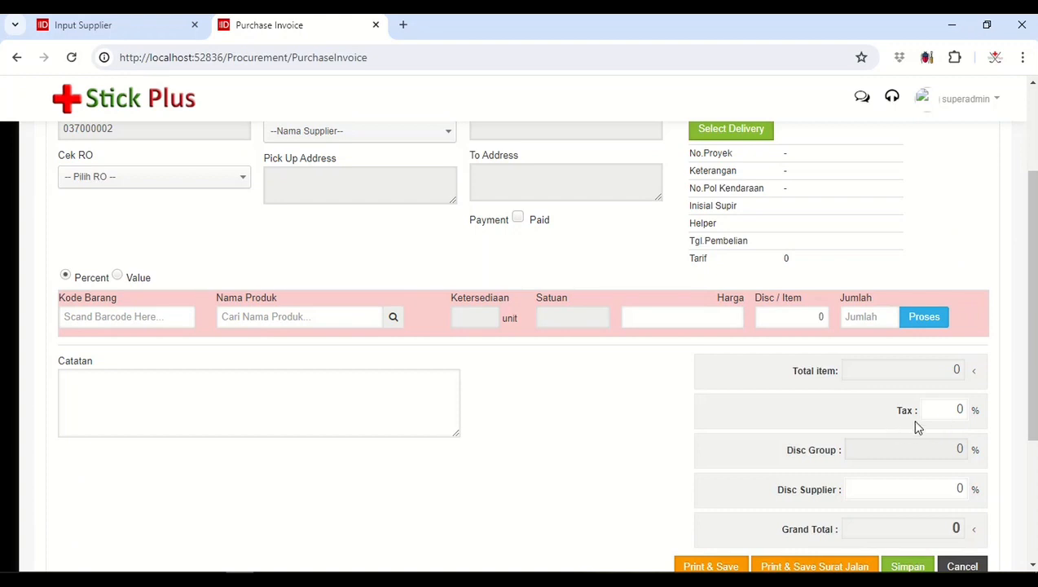
scroll(915, 422, up, 1)
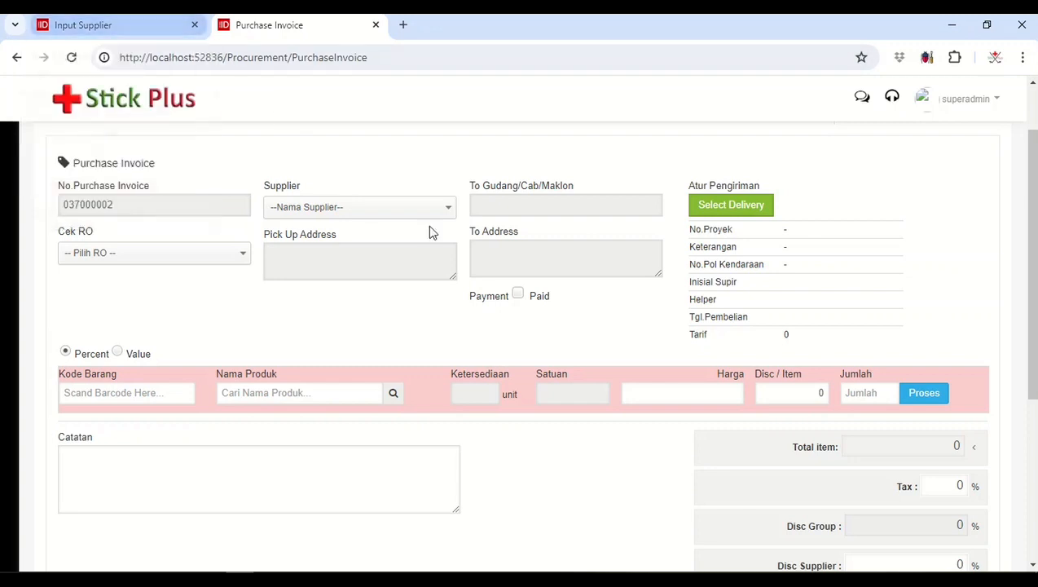
scroll(456, 240, down, 1)
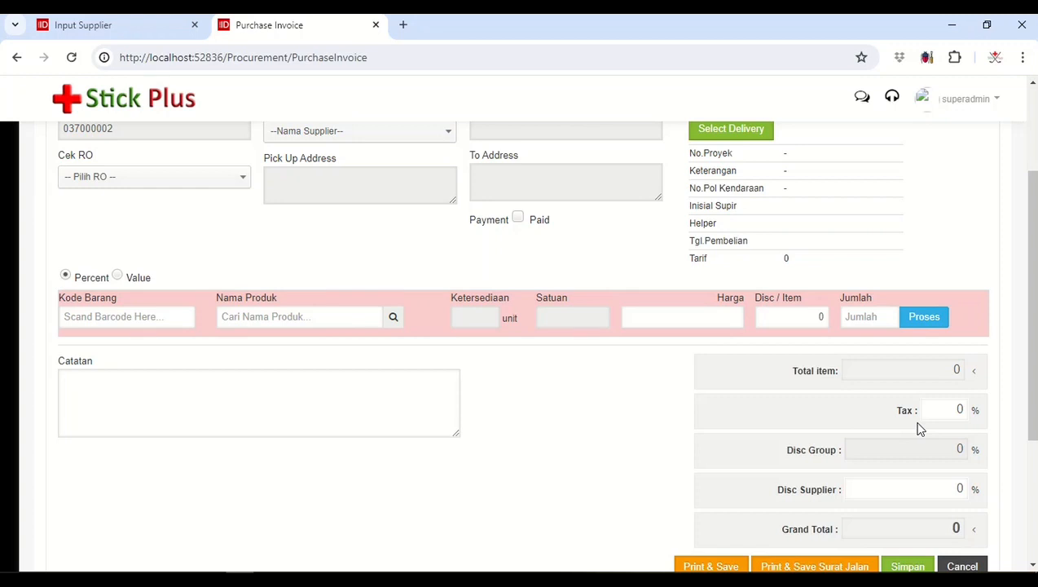
scroll(493, 378, up, 2)
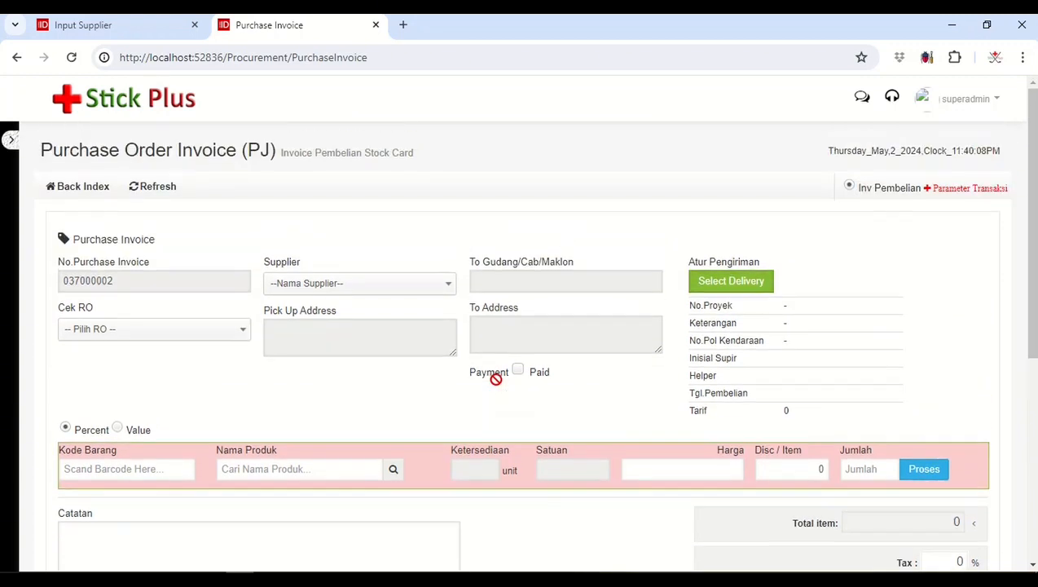
Step: Open Param Transaksi under Master Data in the Input Supplier browser tab and highlight the explanation of the PJ parameter
click(149, 30)
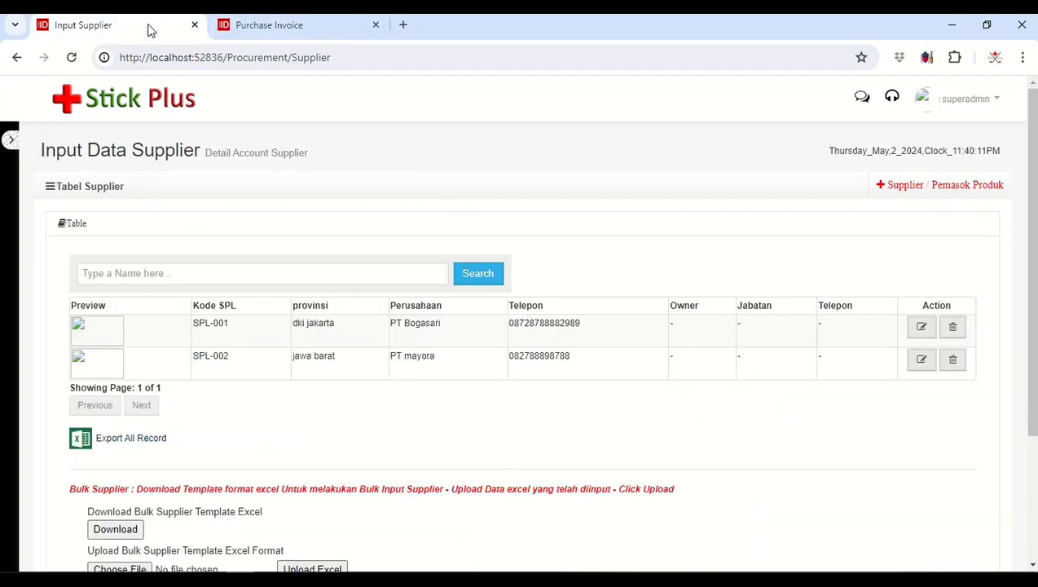
click(10, 139)
click(72, 324)
click(110, 231)
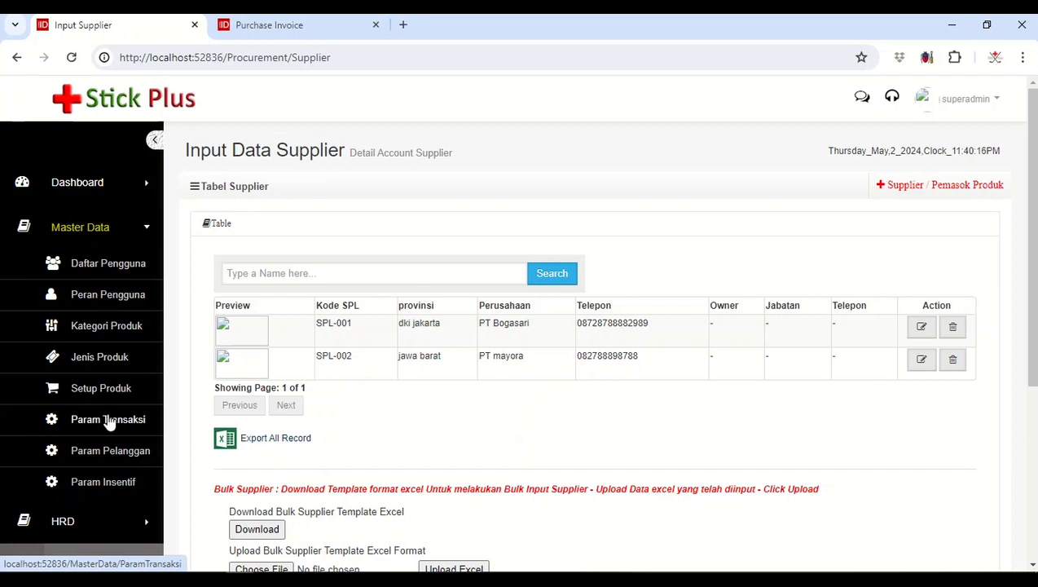
click(109, 420)
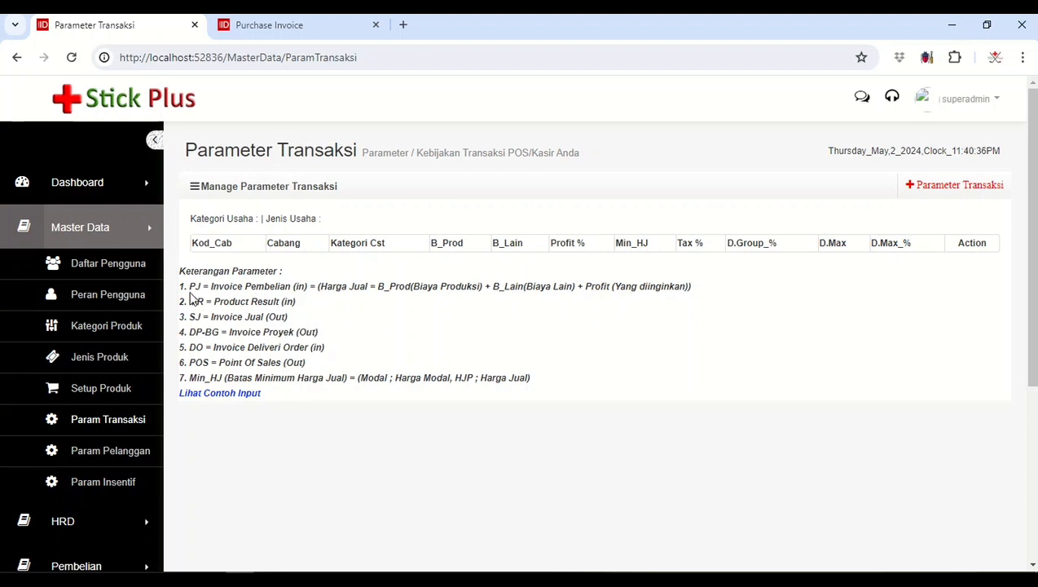
drag(189, 286, 709, 294)
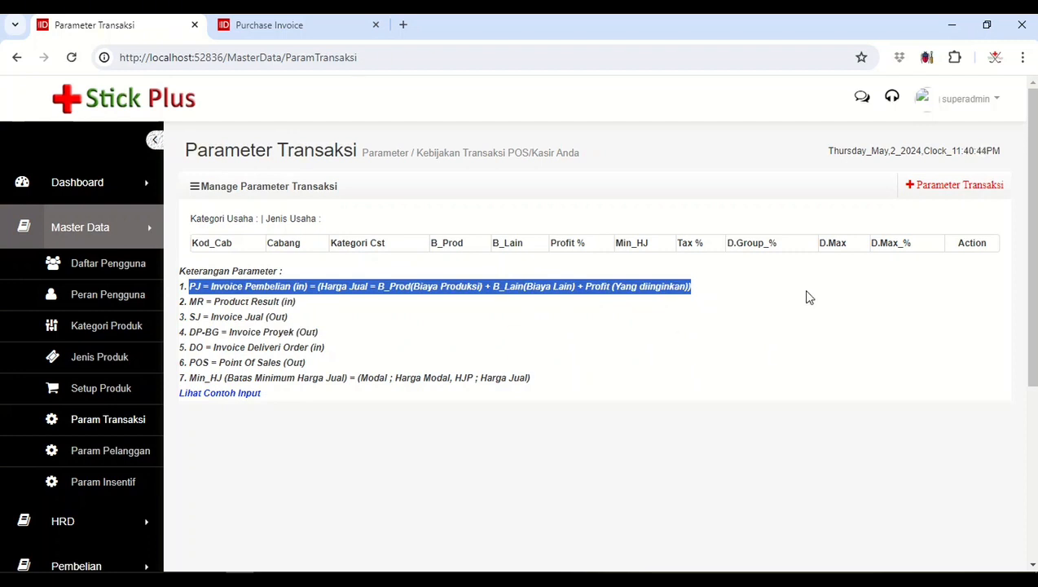
click(803, 329)
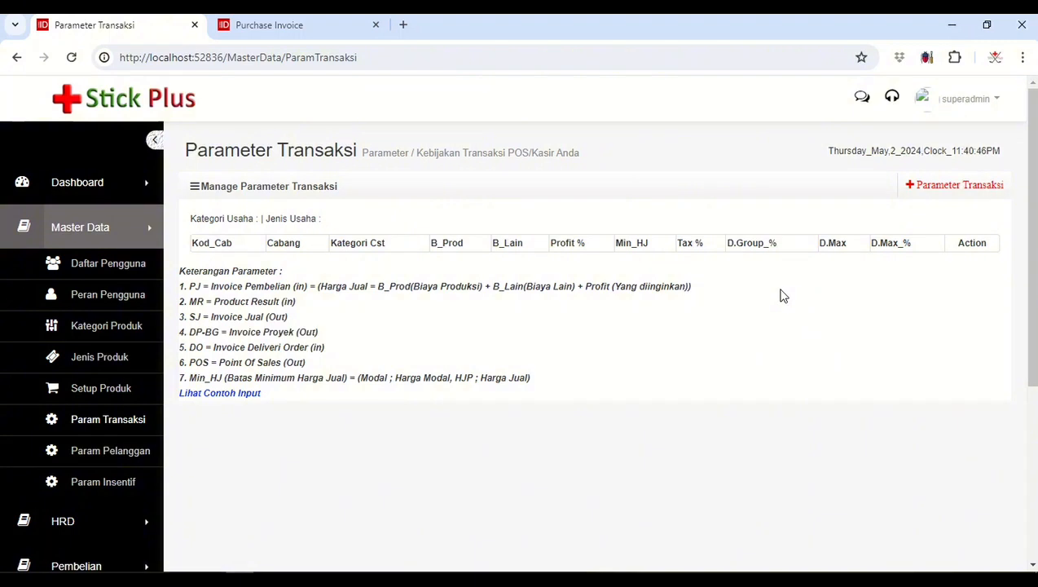
Step: Start a new transaction parameter for pt cakrawala pratama with PJ as the transaction type
click(937, 194)
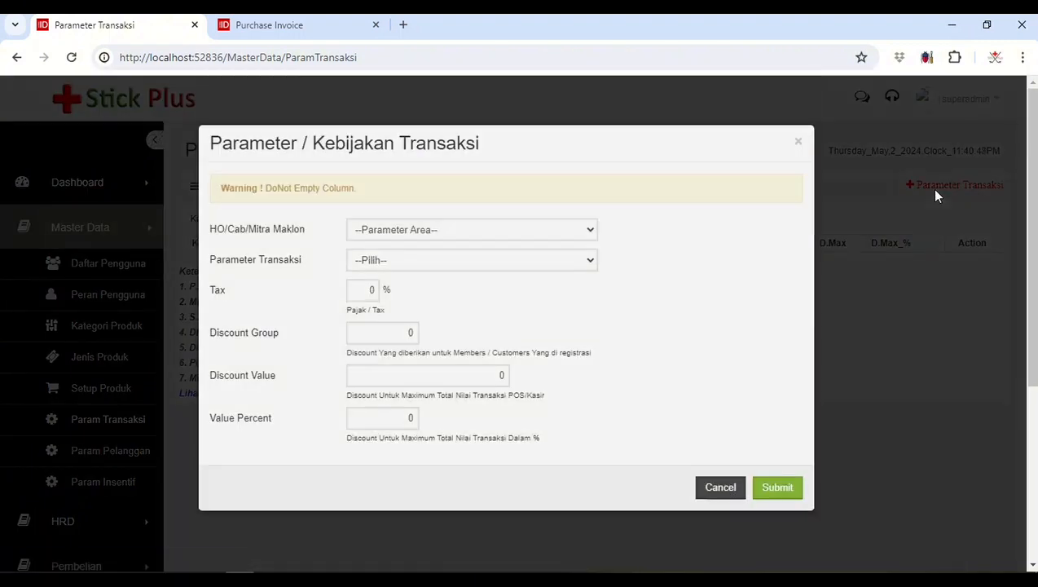
click(556, 232)
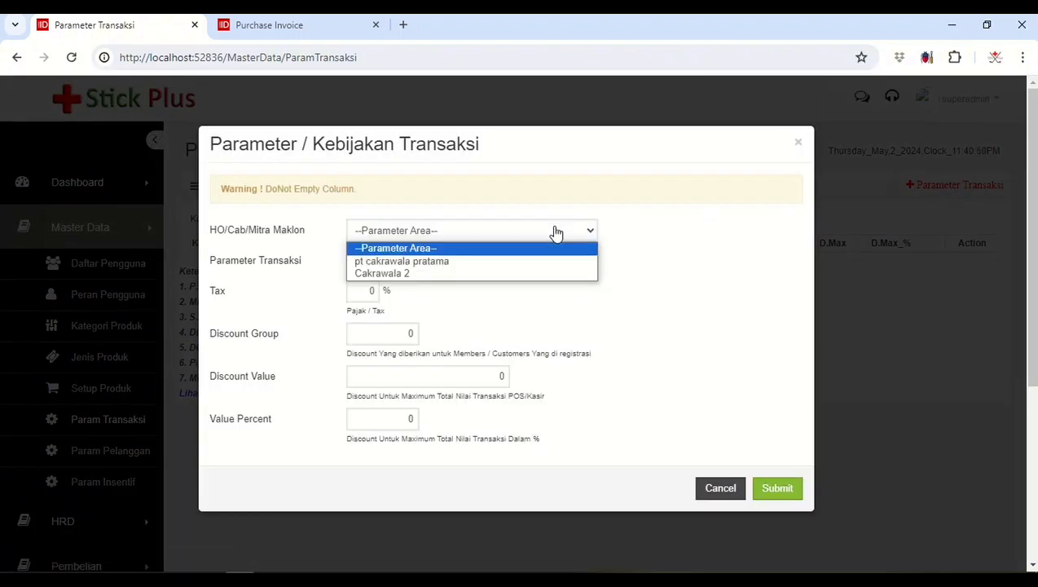
click(397, 262)
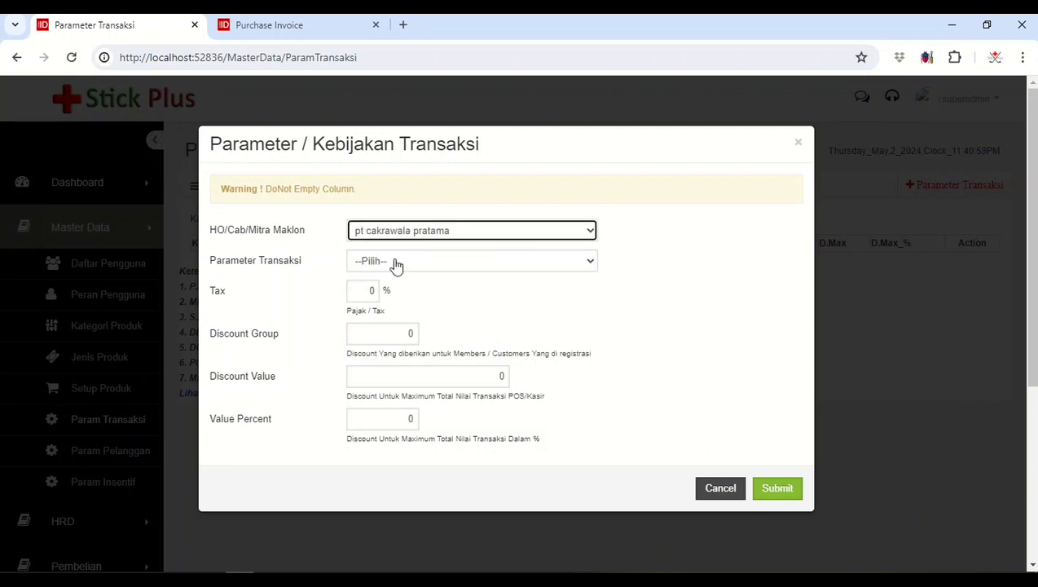
click(410, 264)
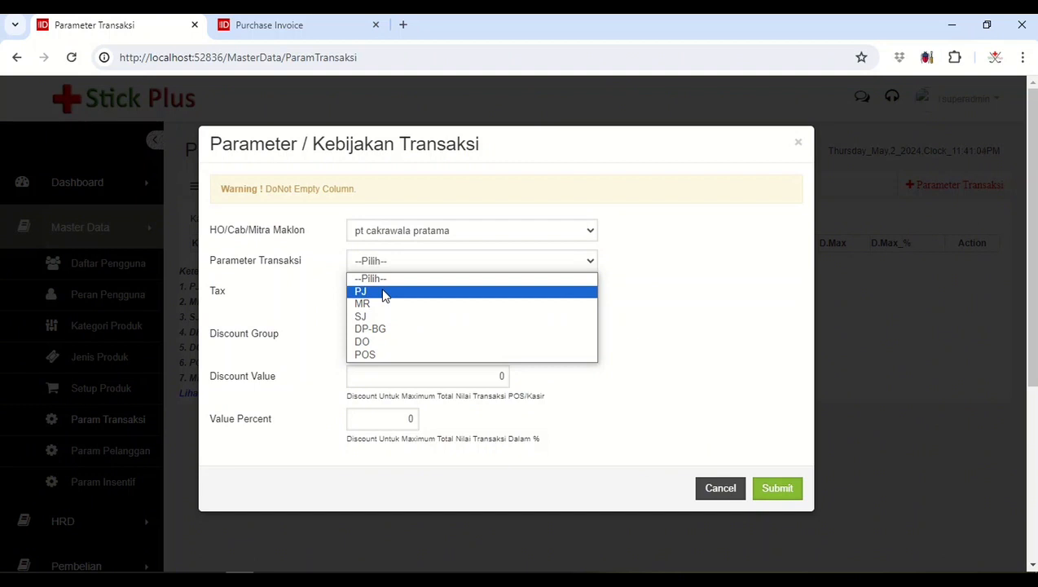
click(383, 292)
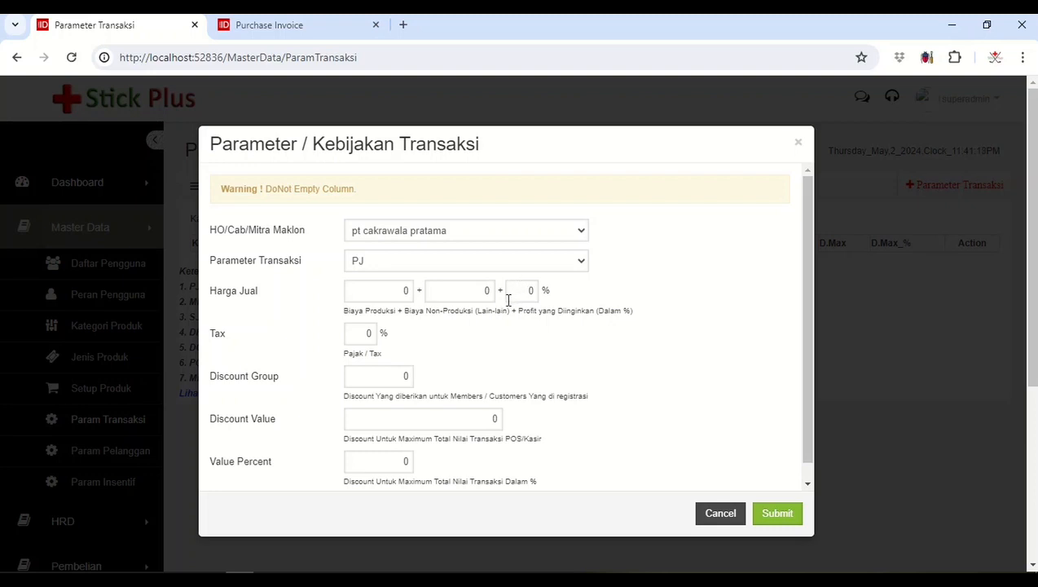
Step: Set the PJ parameter's profit to 5% and tax to 11%, keep both cost values at 0, and submit it
double_click(390, 295)
click(474, 289)
drag(522, 288, 535, 291)
double_click(364, 333)
scroll(486, 360, down, 1)
scroll(486, 360, up, 1)
click(778, 514)
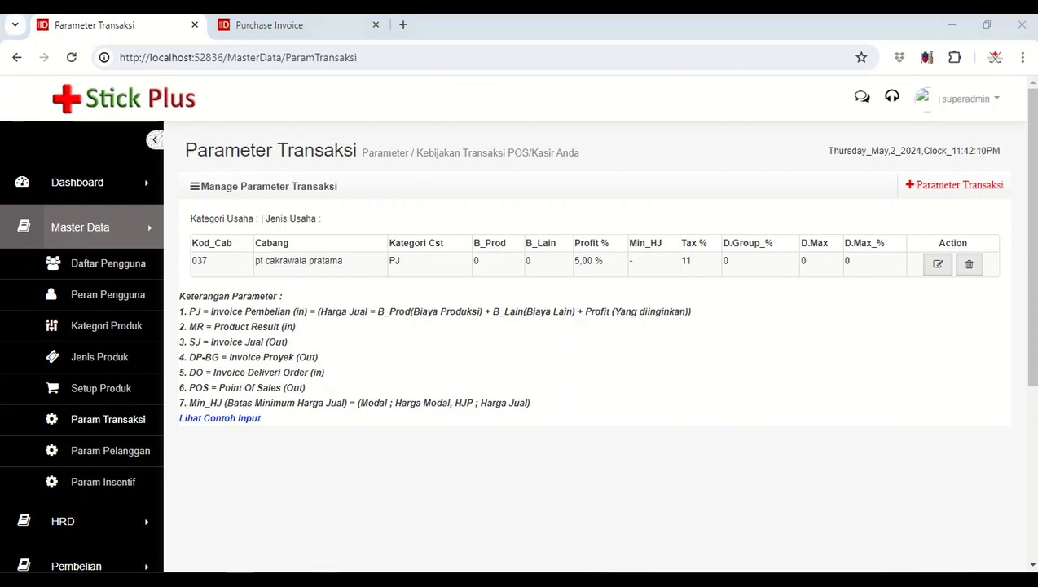
Step: Check the procurement topics in Pembahasan CH3.txt in Notepad and return to the browser
key(alt+Tab)
click(524, 312)
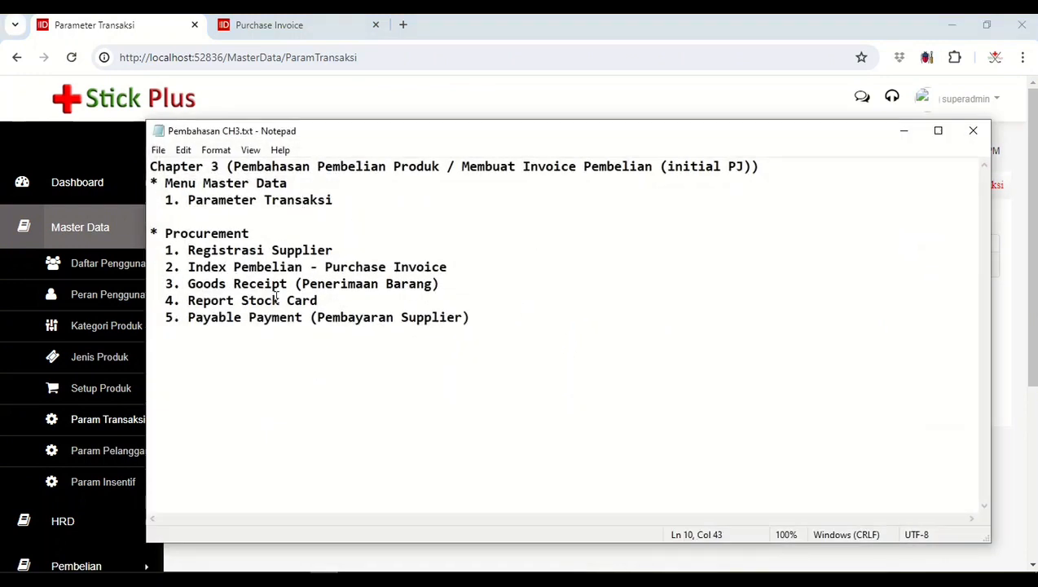
click(438, 282)
click(456, 269)
click(905, 132)
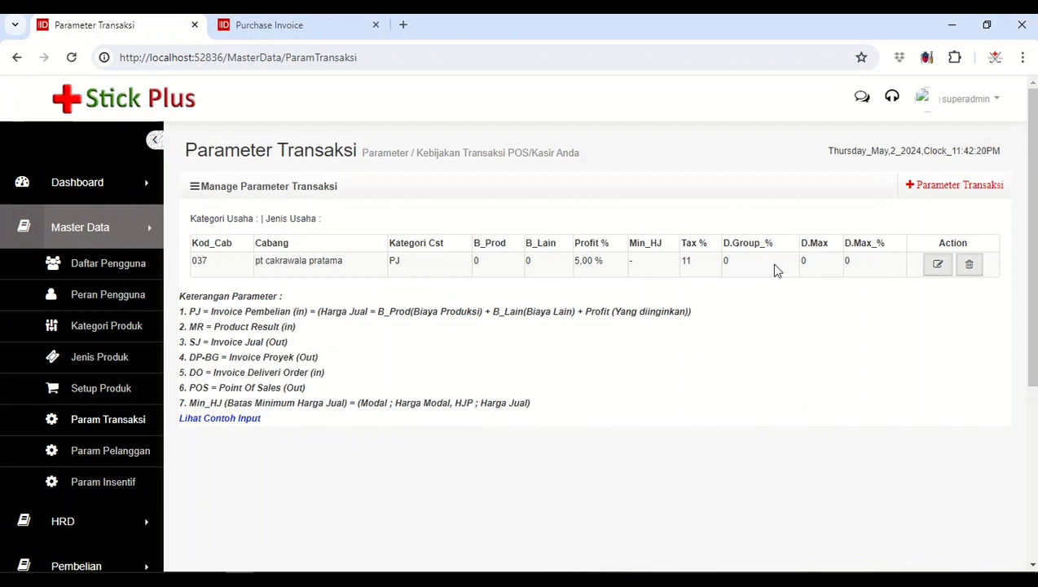
Step: Return to the Purchase Invoice browser tab and reload the form to apply the new PJ parameter
drag(712, 289, 714, 283)
click(709, 273)
click(301, 24)
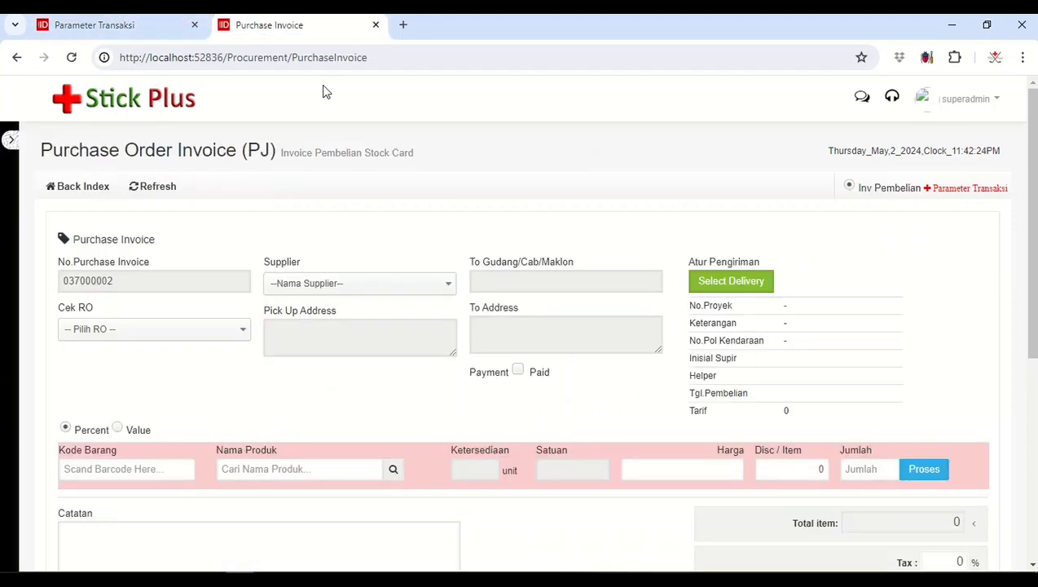
scroll(753, 350, down, 4)
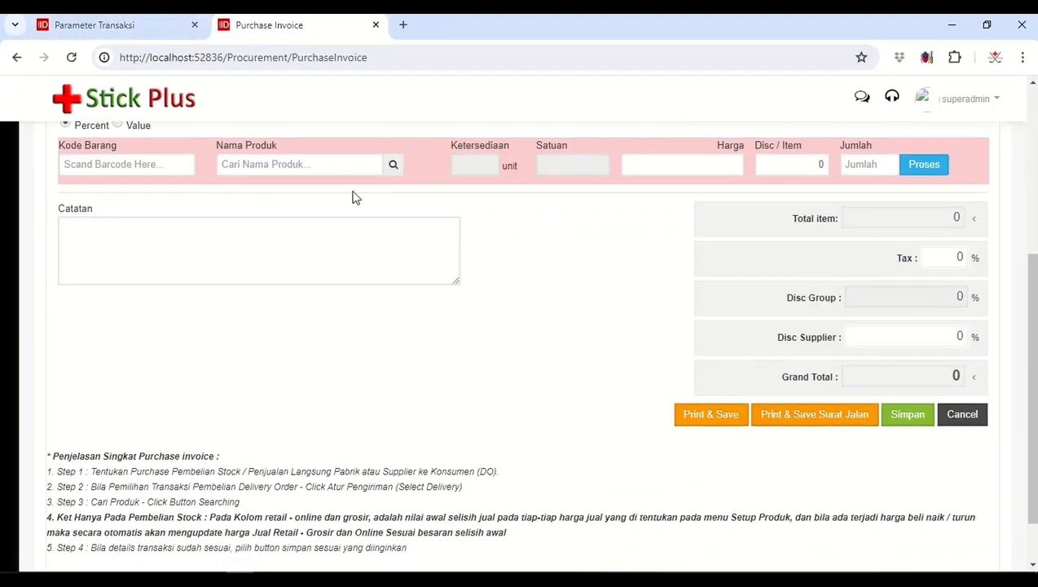
click(72, 57)
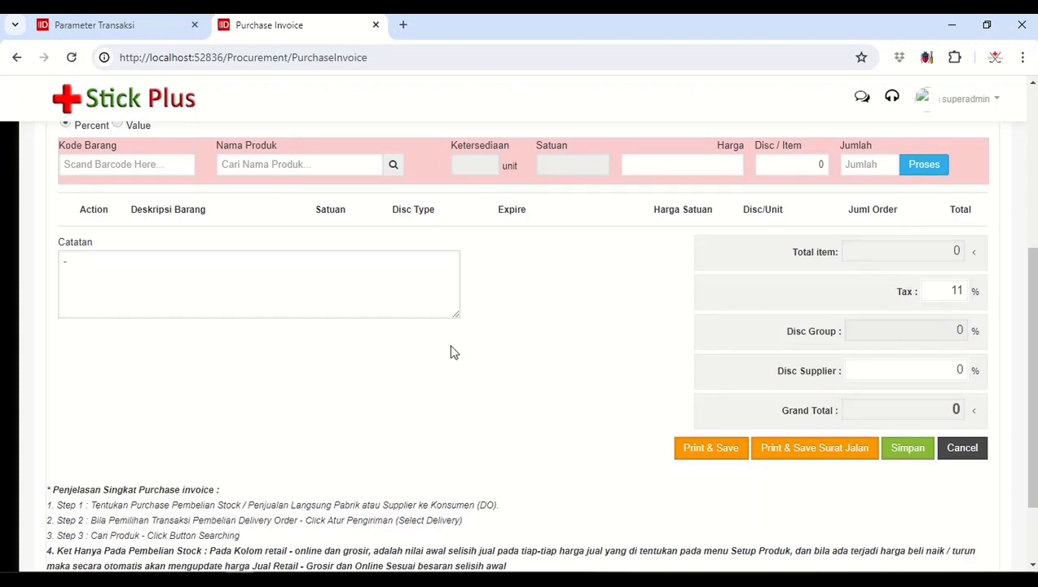
scroll(450, 351, up, 2)
scroll(320, 299, up, 1)
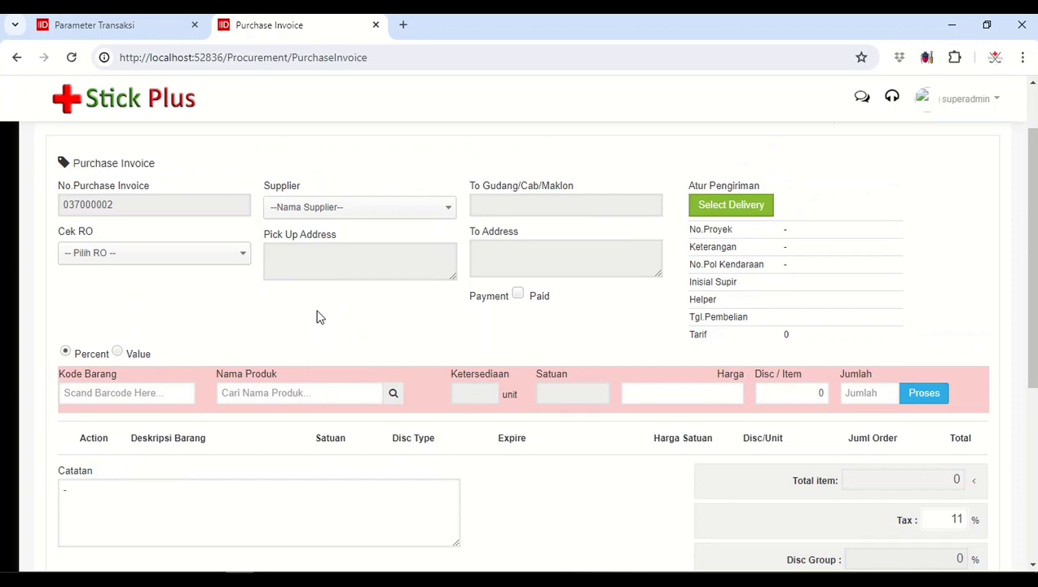
Step: Revisit the Parameter Transaksi page and highlight "Index Pembelian - Purchase Invoice" in the Notepad outline
click(164, 27)
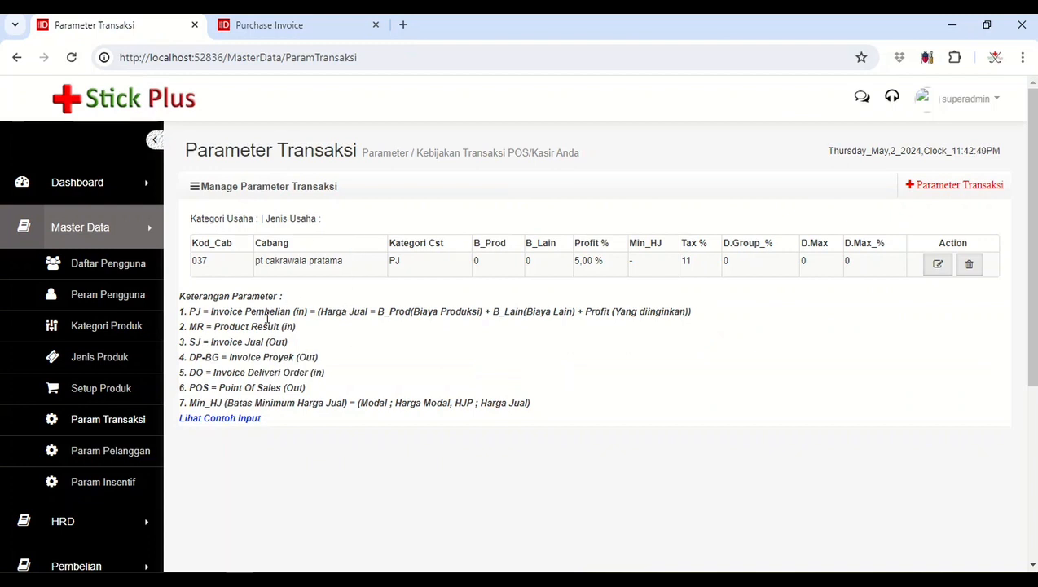
click(325, 580)
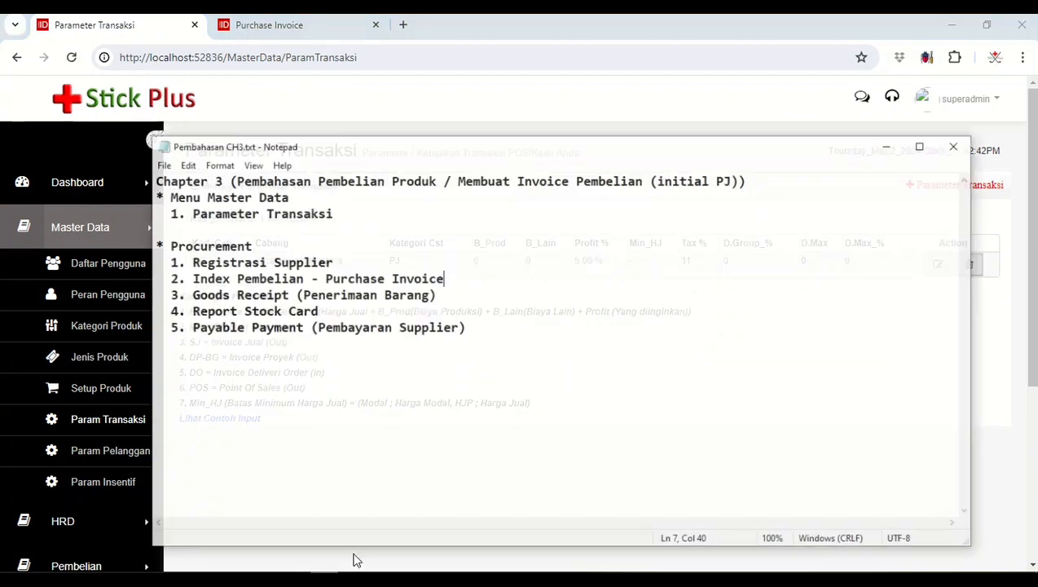
drag(184, 271, 475, 269)
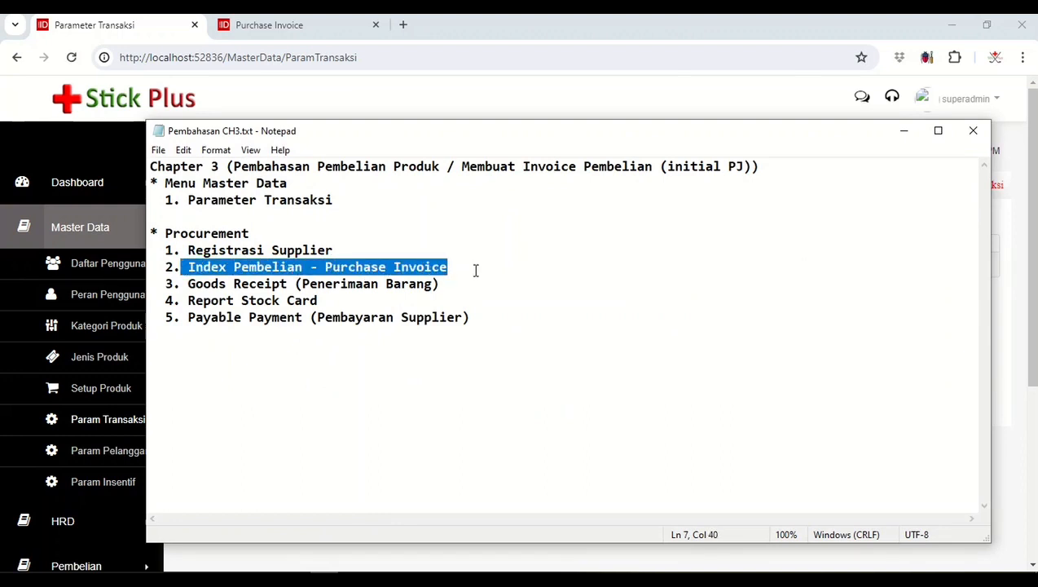
click(325, 579)
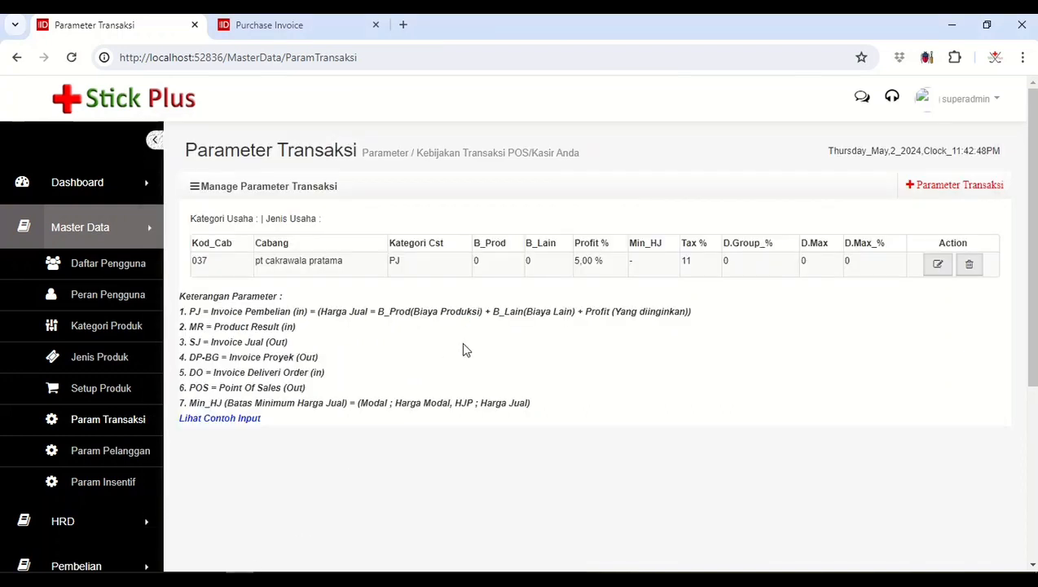
Step: Choose PT Bogasari as the supplier on the purchase invoice
click(327, 26)
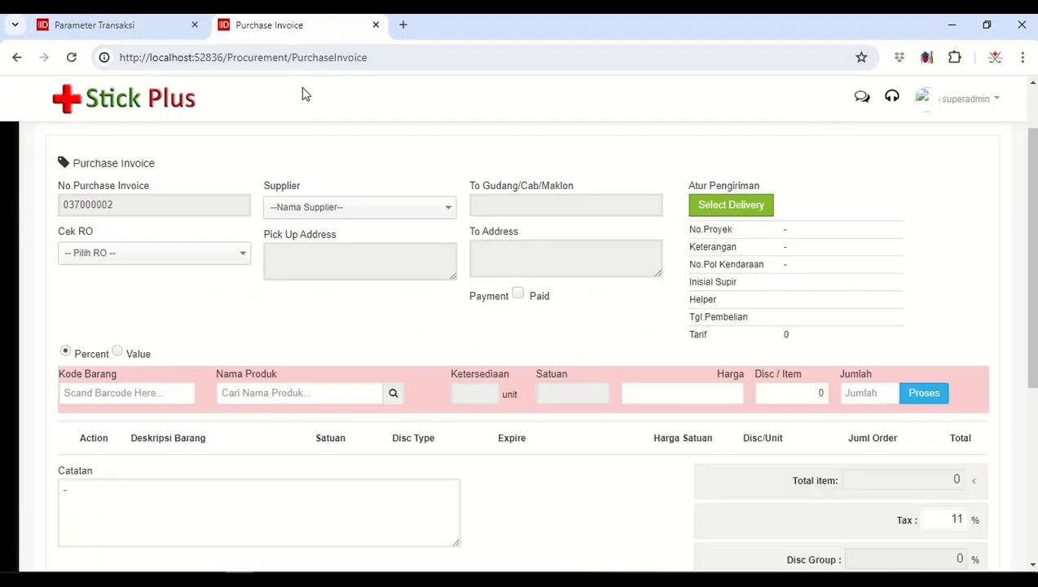
click(308, 205)
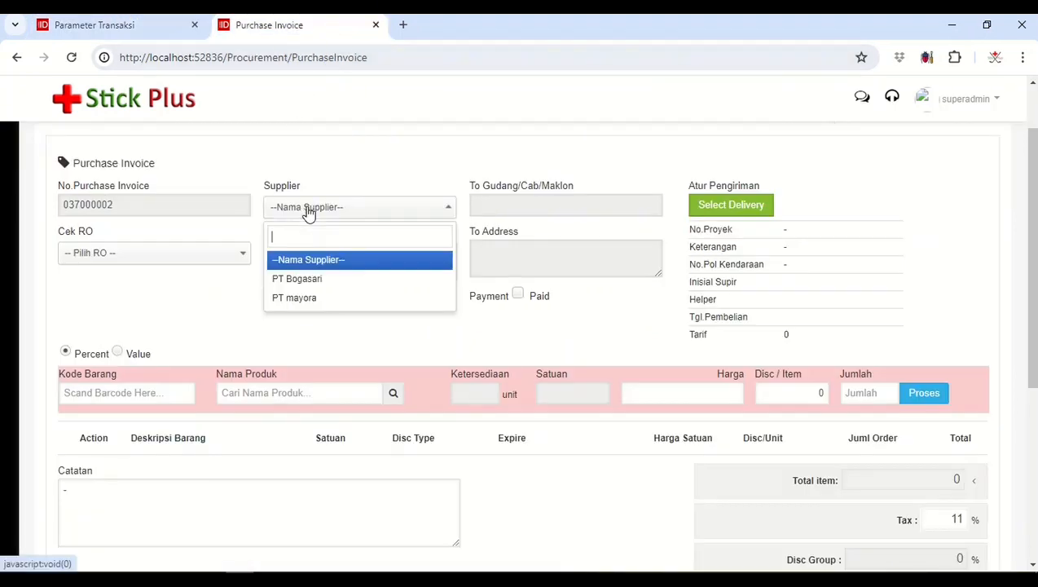
click(308, 275)
Step: Search the product names for "tep" and pick Tepung Beras RoseBrand 500gr/Dus as the invoice item
click(305, 389)
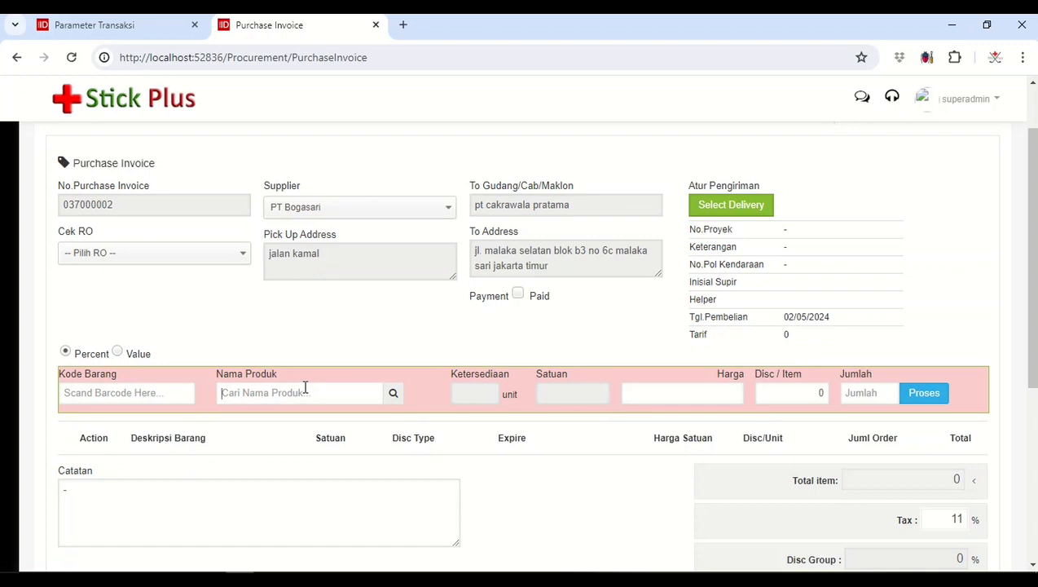
text(te)
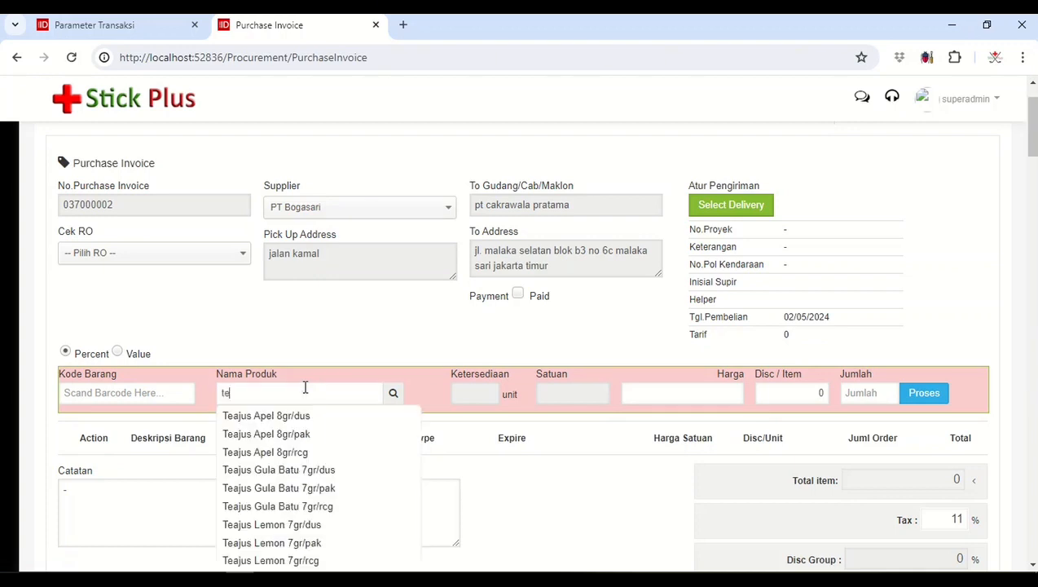
key(BackSpace)
key(BackSpace)
text(te)
text(p)
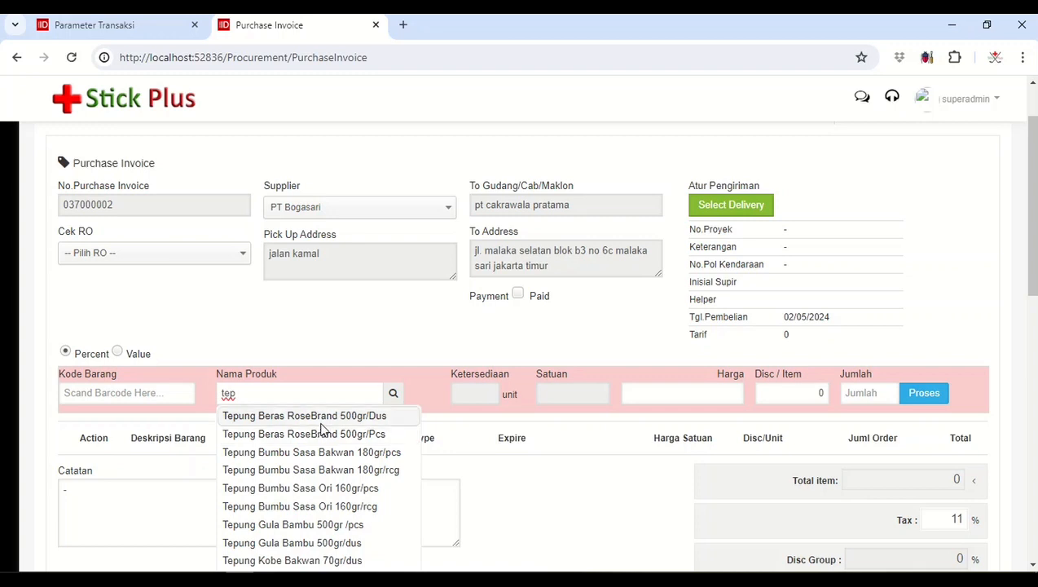
click(321, 423)
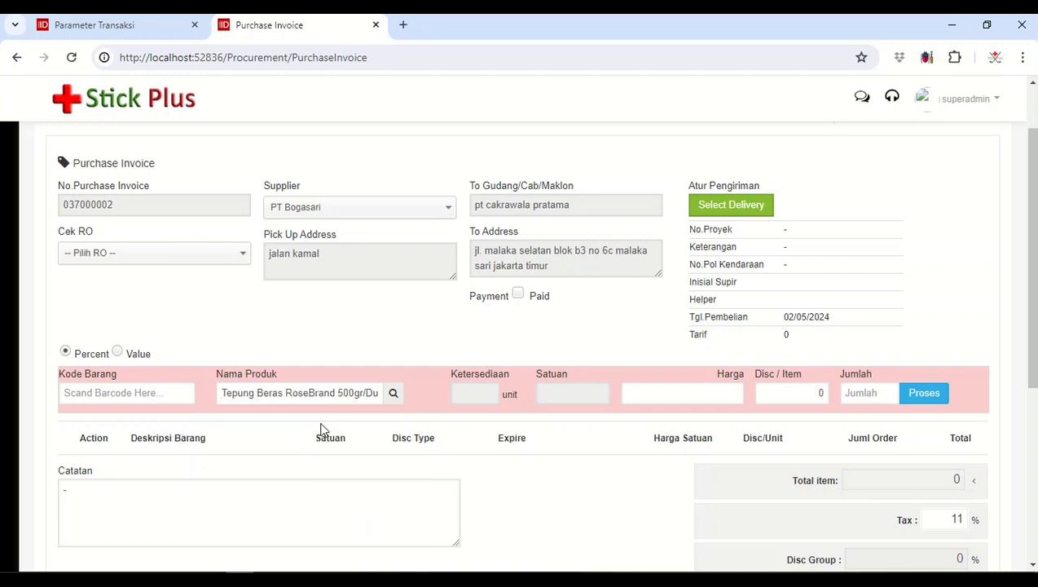
Step: Load the details of Tepung Beras RoseBrand 500gr/Dus and set its purchase price to 118.000
click(393, 394)
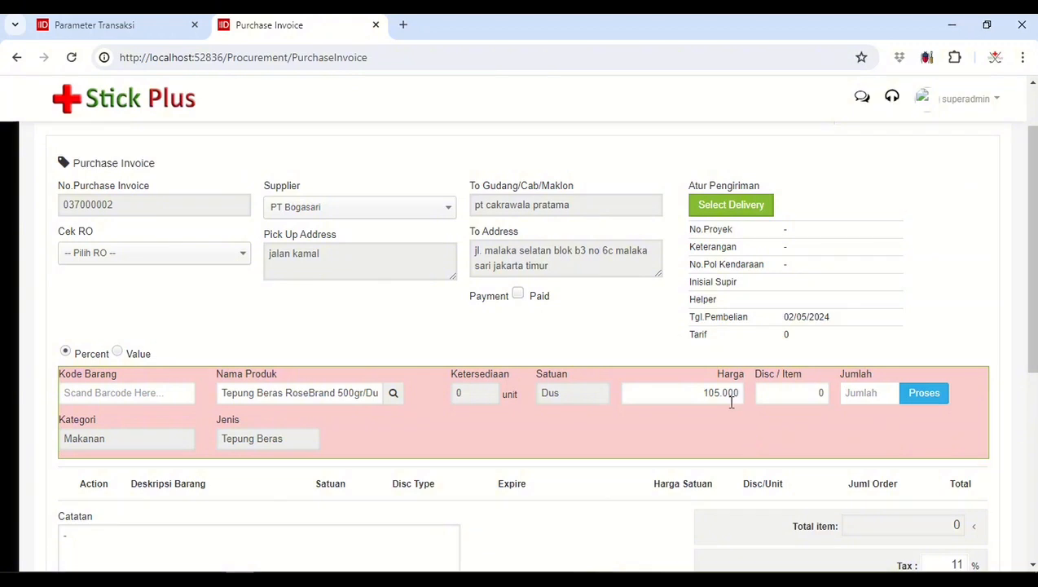
drag(699, 393, 742, 397)
text(118.000)
Step: Set the order quantity to 10 and add the rice flour item to the purchase invoice
click(870, 396)
scroll(874, 436, down, 1)
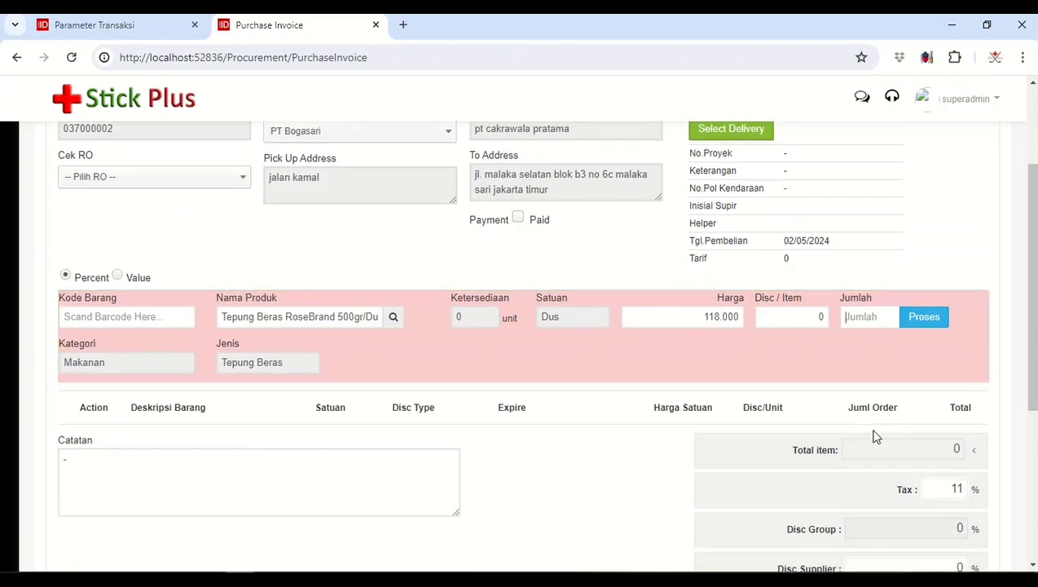
scroll(623, 327, up, 1)
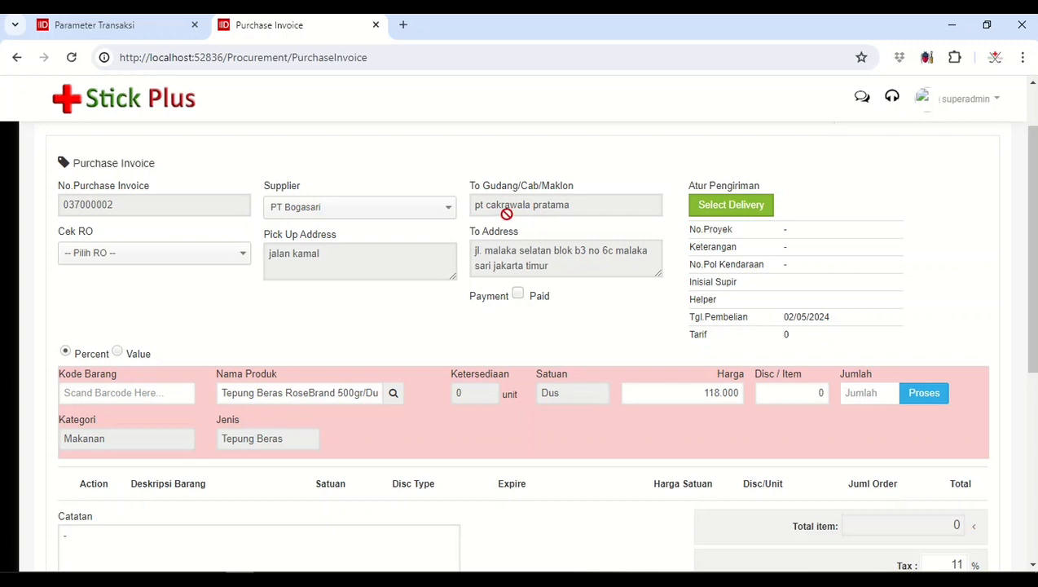
scroll(541, 291, down, 1)
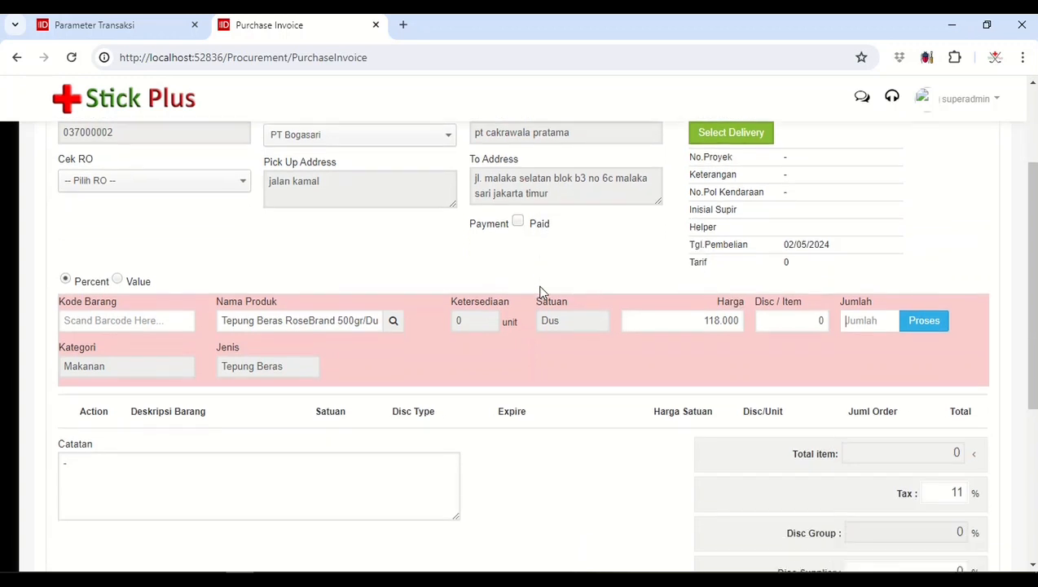
scroll(540, 291, up, 1)
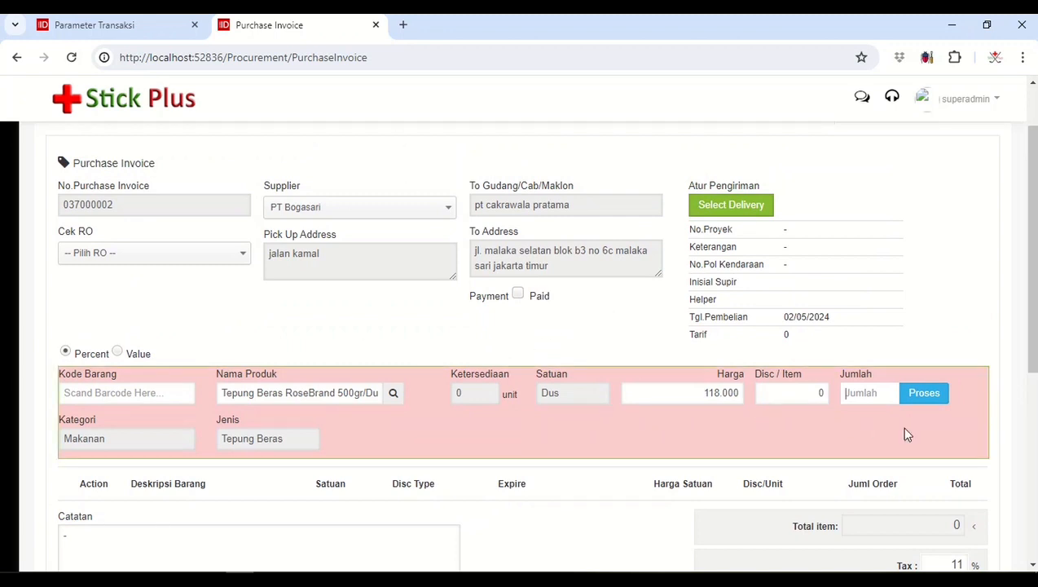
text(10)
click(923, 395)
Step: Save the purchase invoice with Print & Save, then cancel printing and close the print window
scroll(921, 398, down, 3)
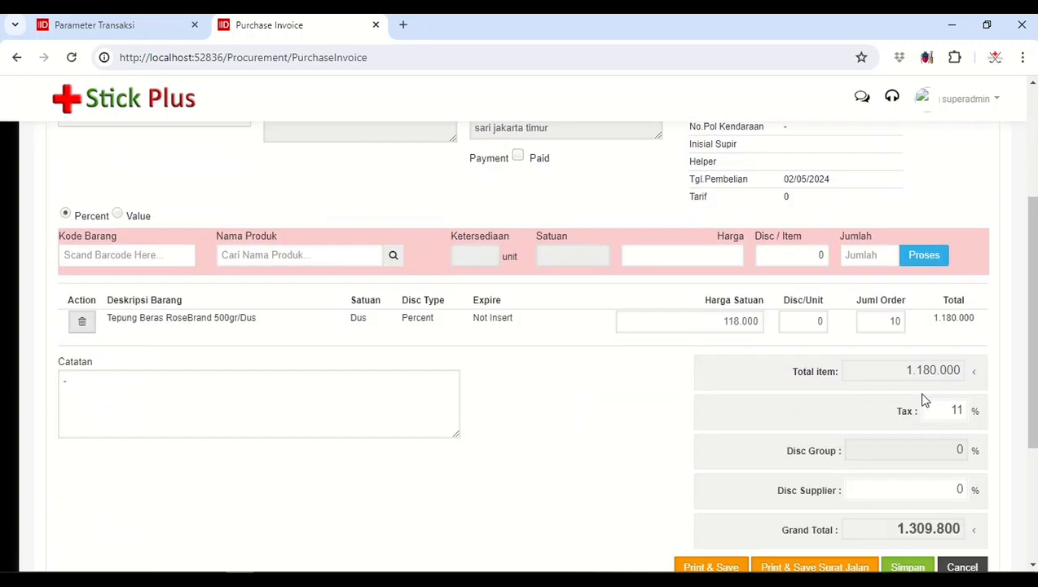
scroll(925, 407, down, 1)
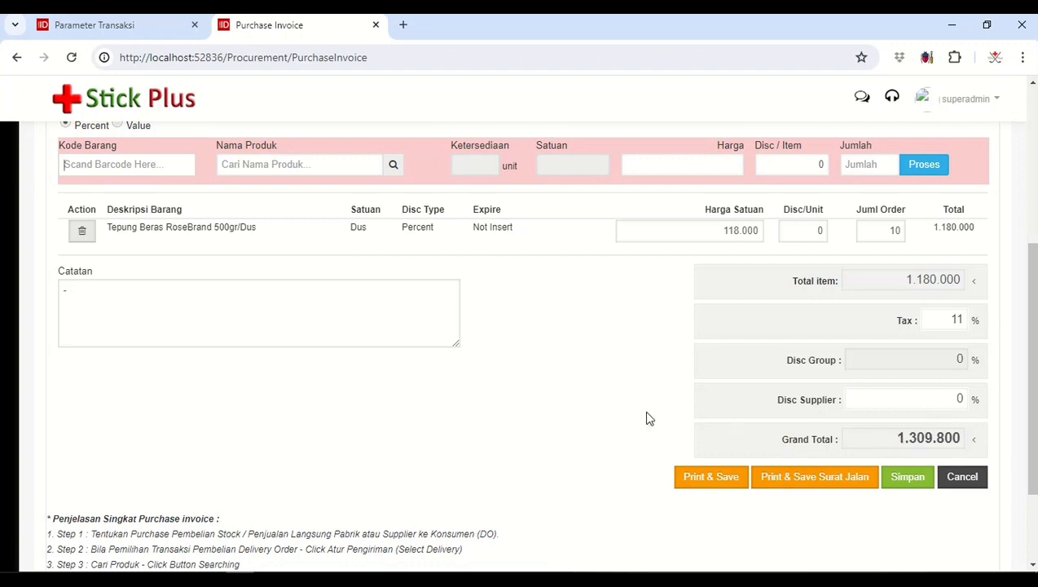
scroll(599, 410, up, 2)
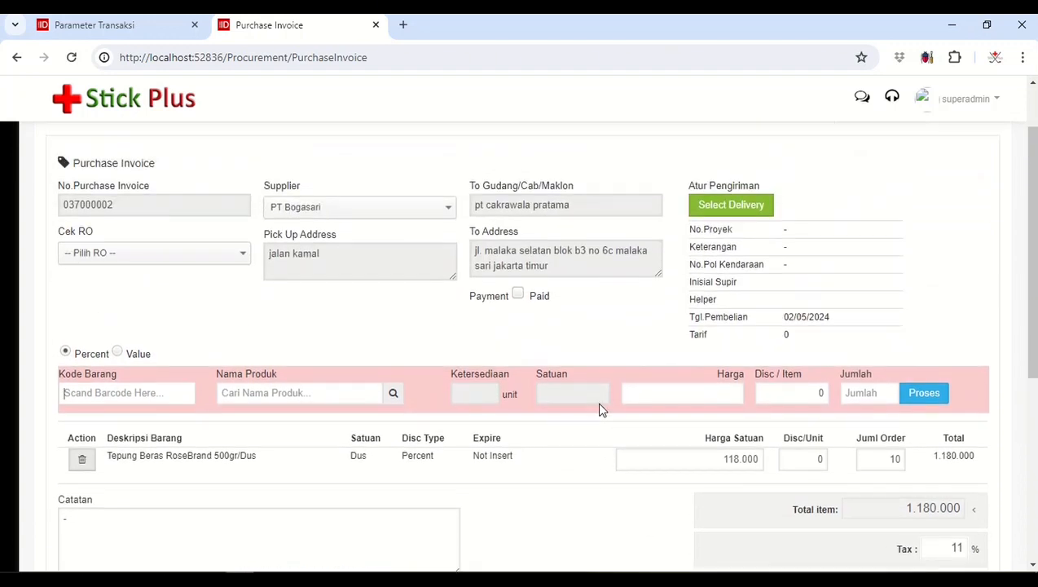
scroll(599, 410, down, 2)
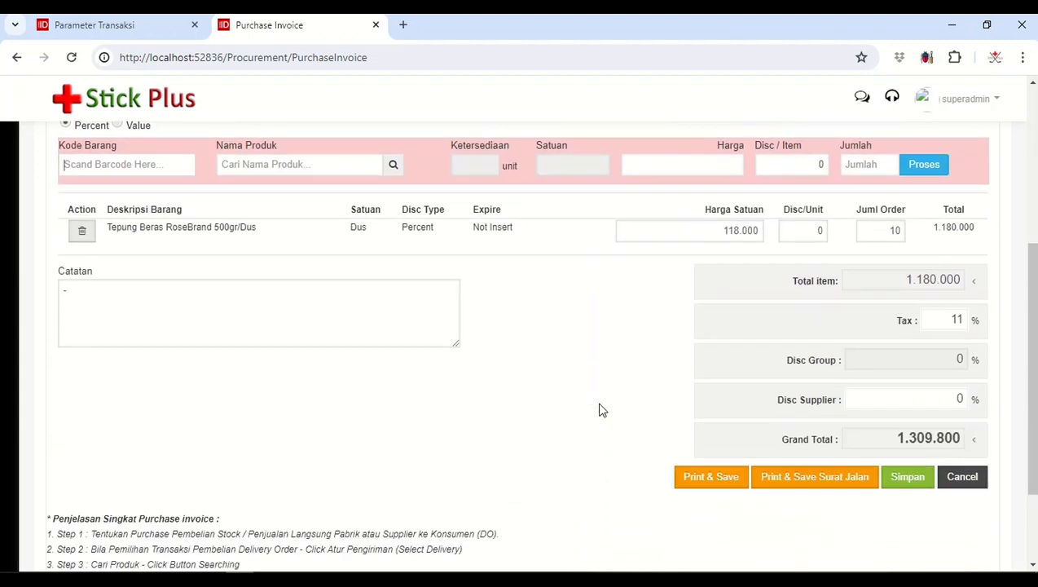
click(711, 481)
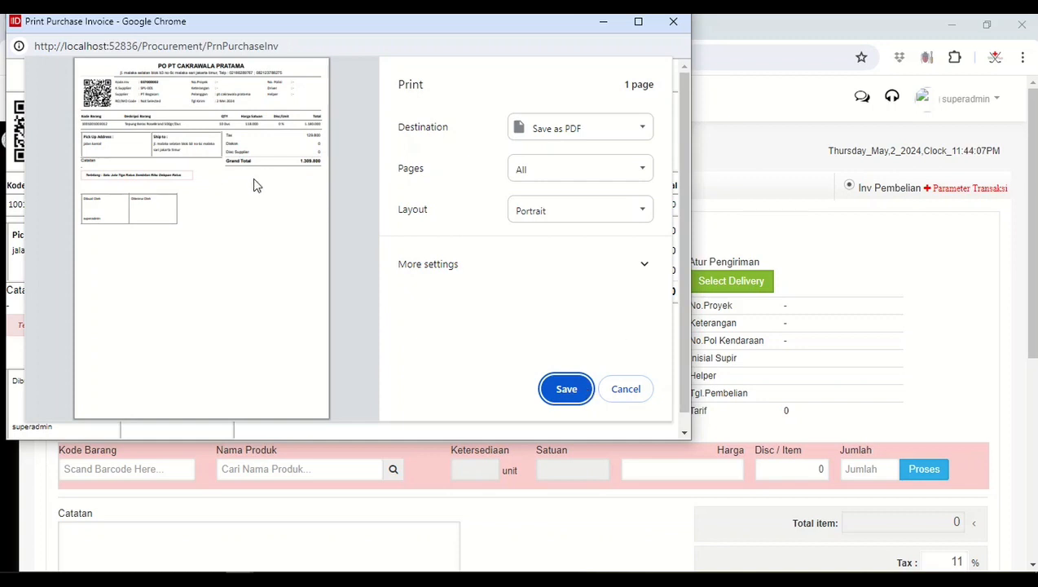
click(625, 390)
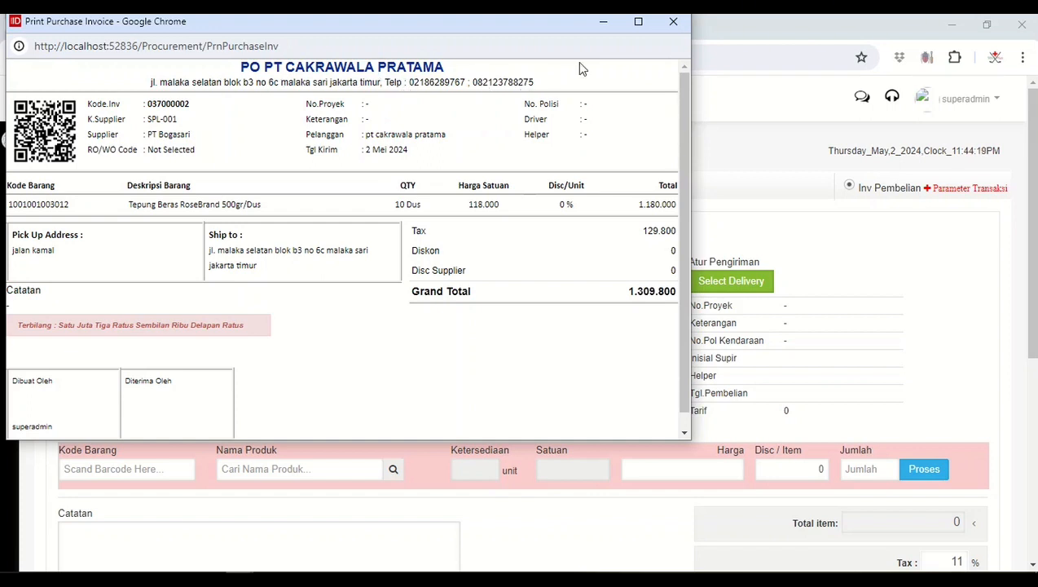
click(673, 23)
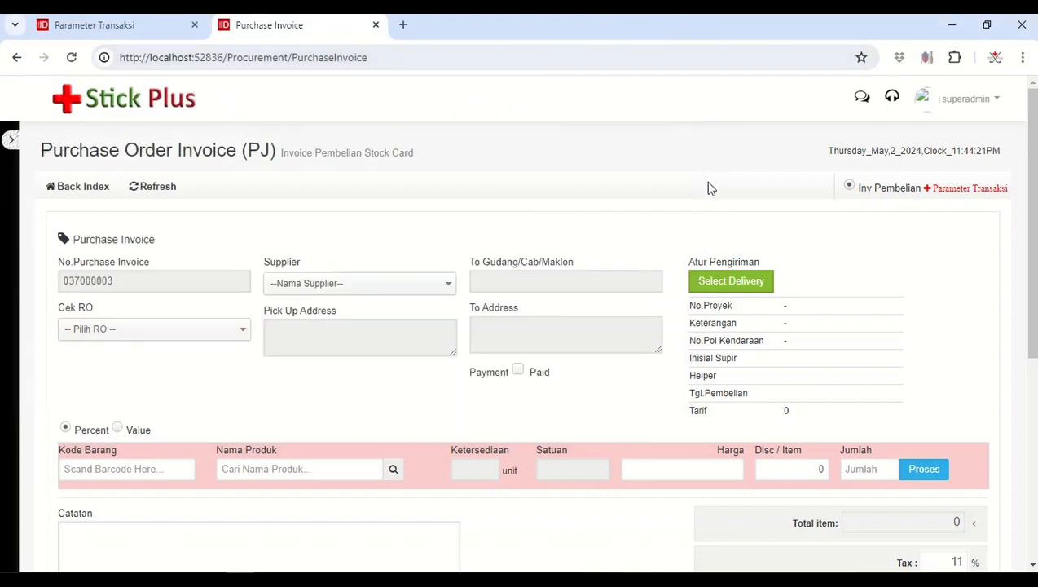
Step: Accept the PT Bogasari invoice in Goods Receipt (GR) and submit its incoming stock card
click(93, 195)
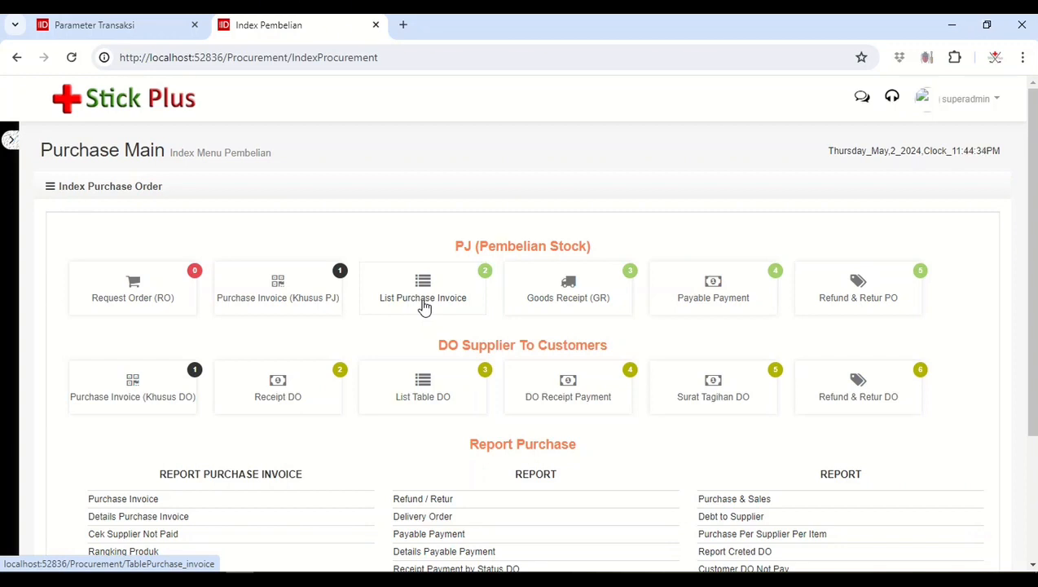
click(570, 299)
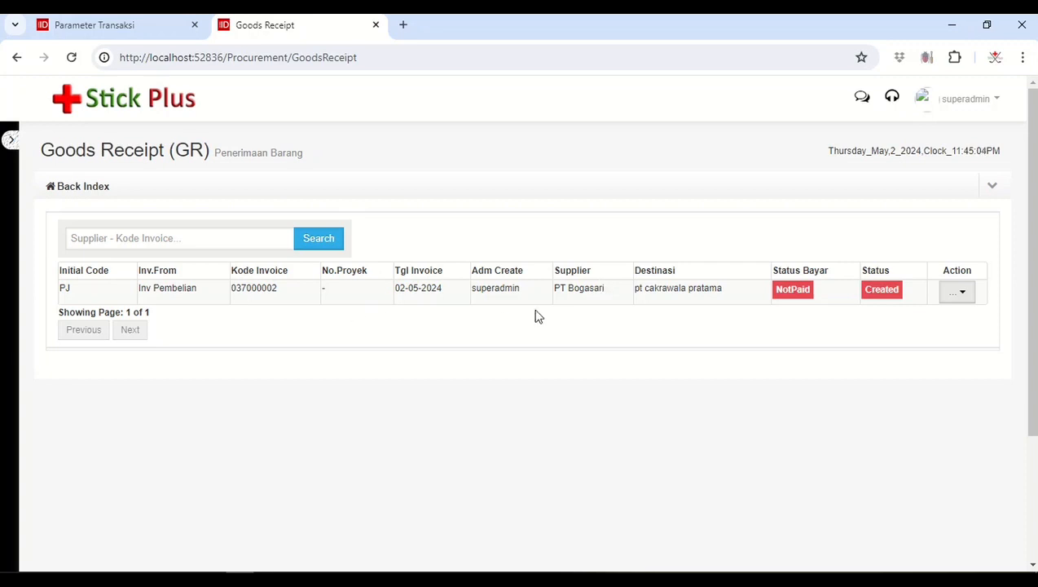
click(961, 295)
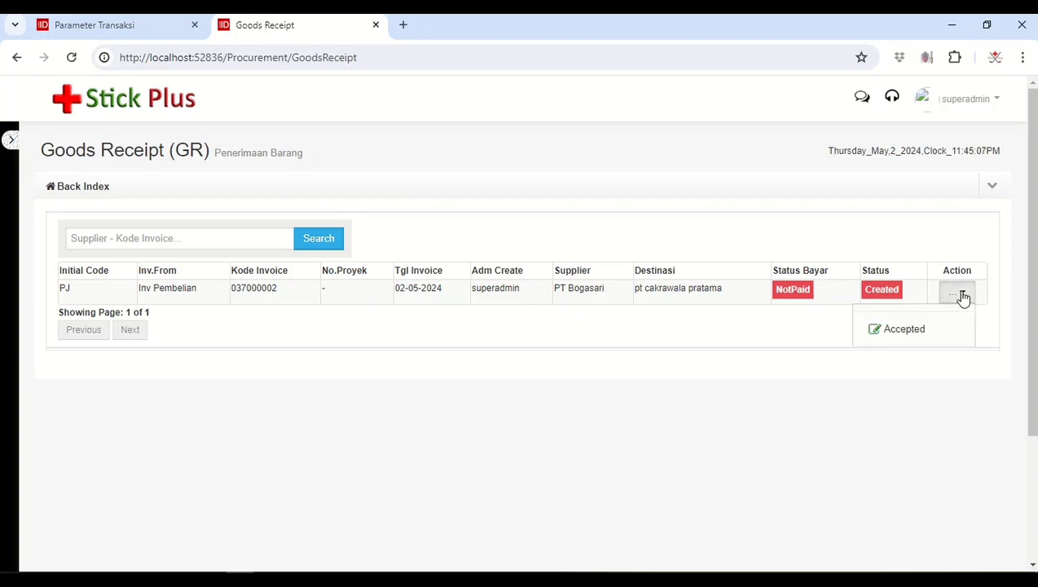
click(905, 330)
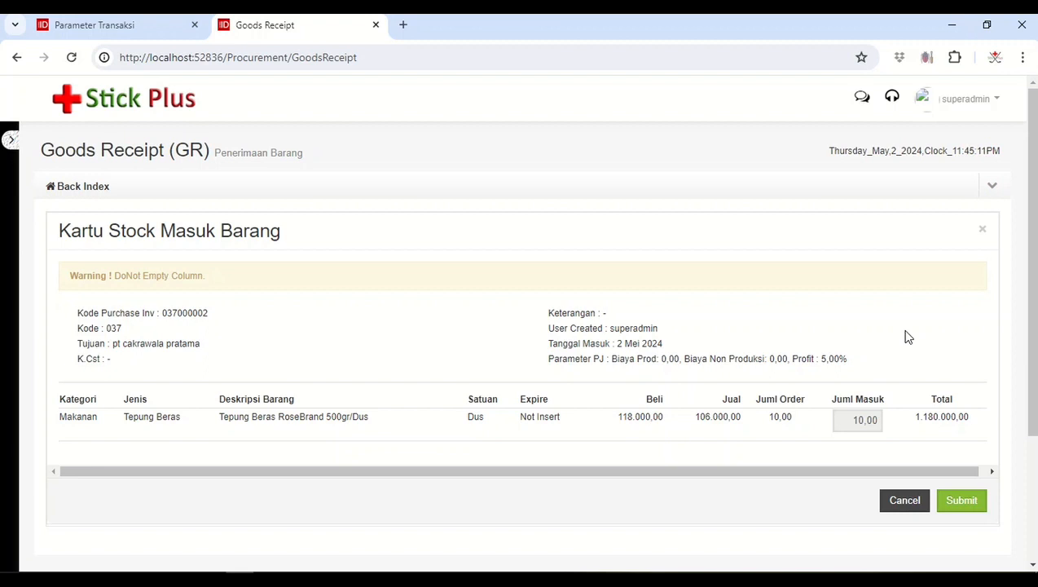
scroll(908, 336, down, 1)
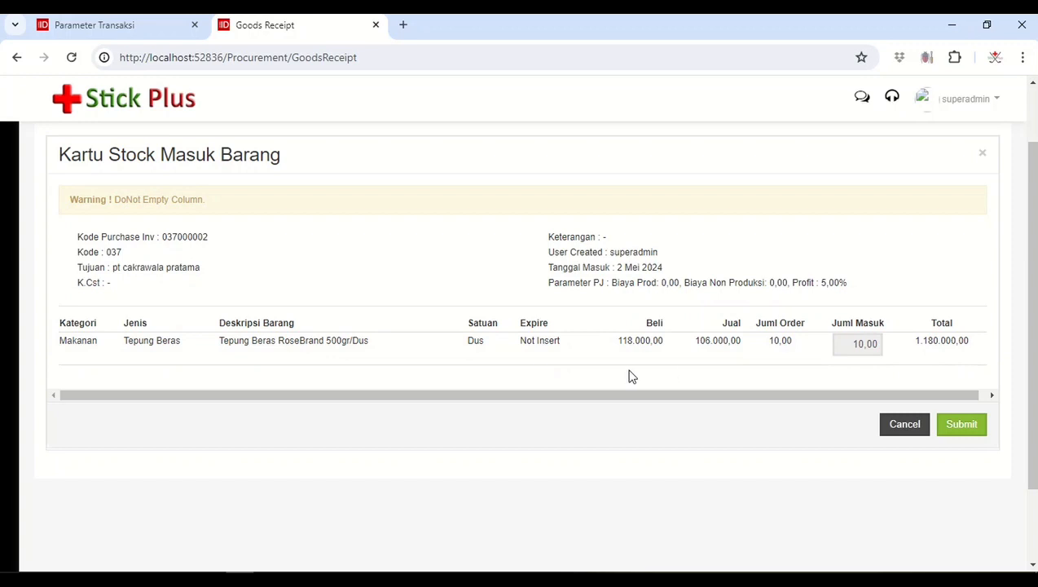
click(963, 426)
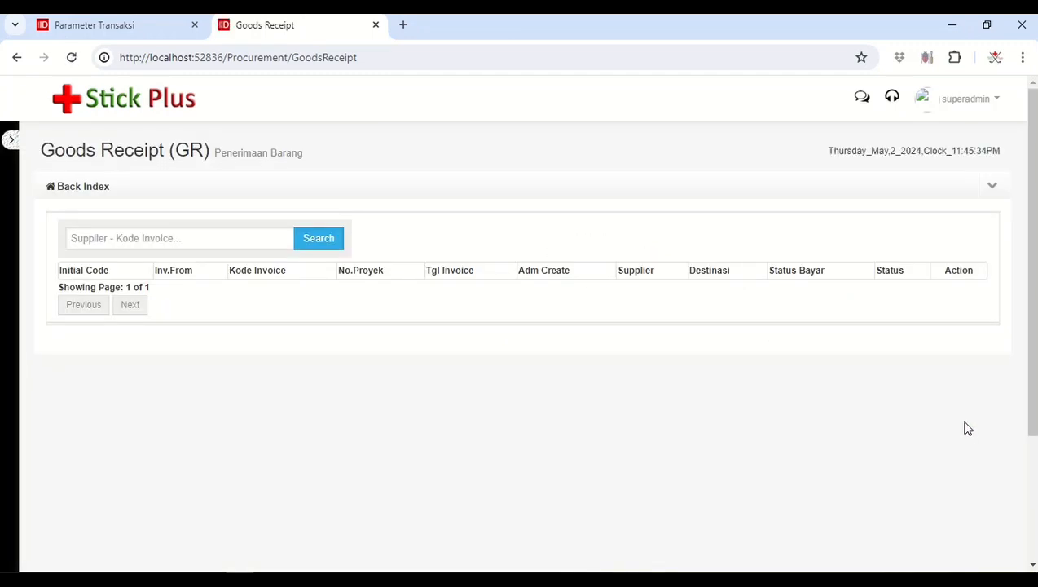
Step: Reload the Goods Receipt page, then open List Purchase Invoice in the Parameter Transaksi browser tab to check the invoice status
click(297, 59)
key(Return)
click(122, 25)
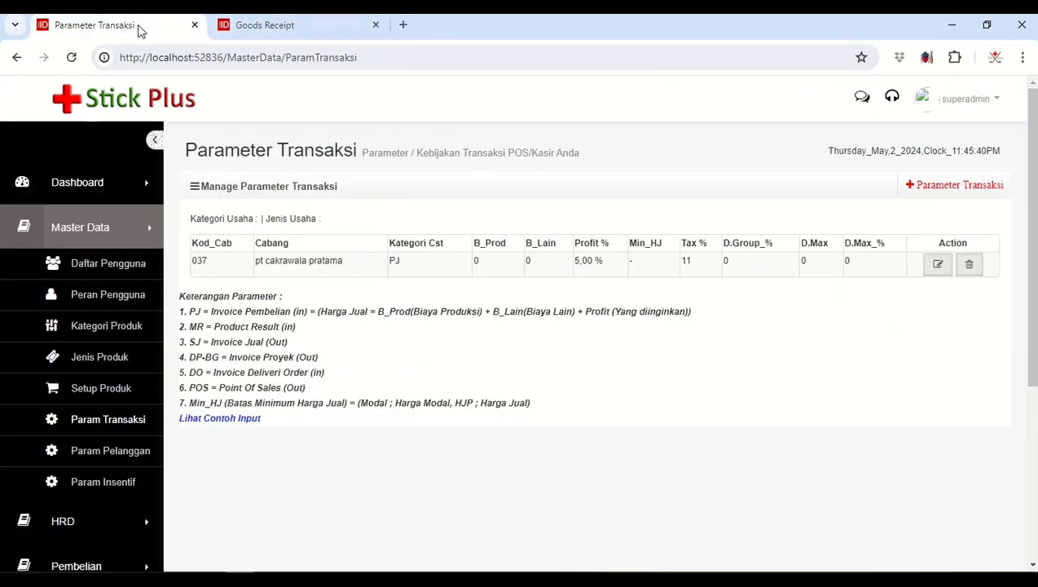
click(119, 228)
click(104, 318)
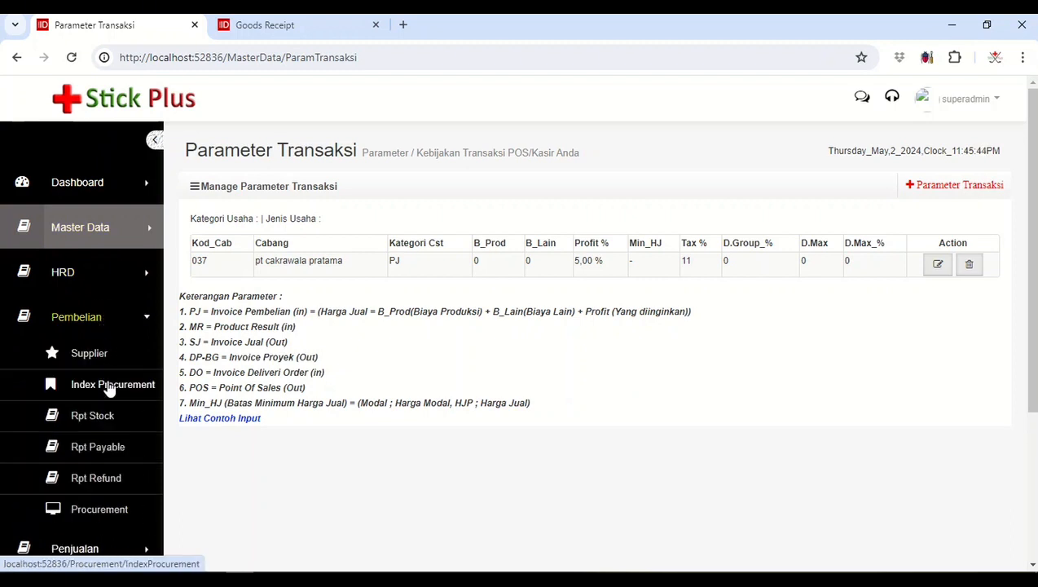
click(110, 388)
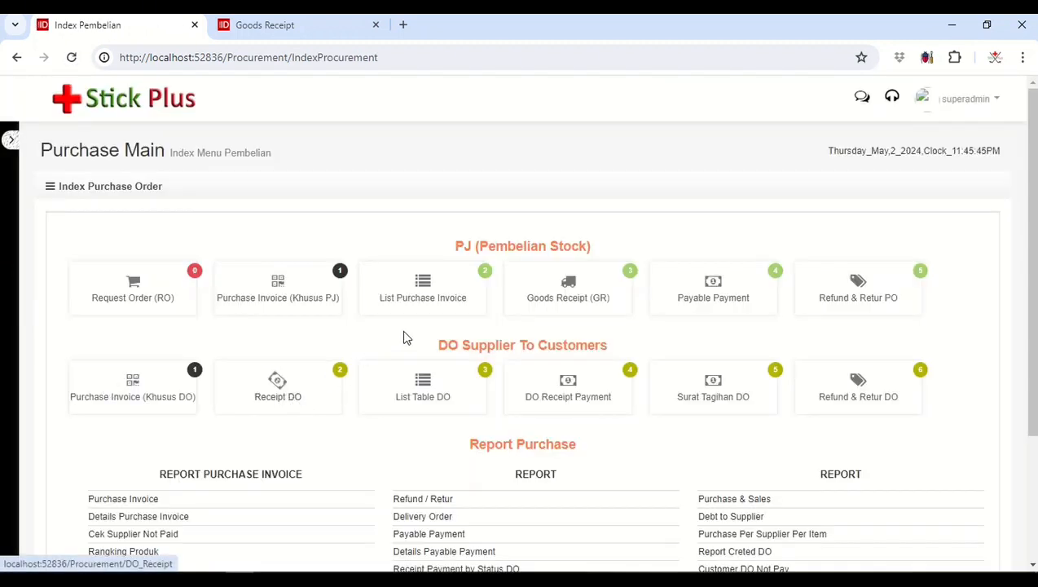
click(431, 308)
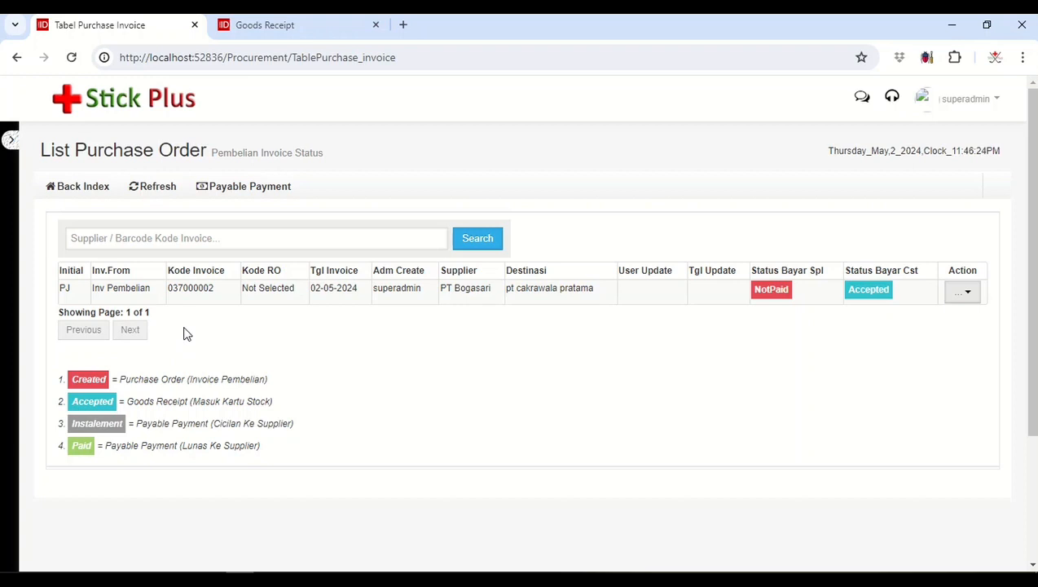
Step: Return to the purchase index and consult the chapter outline in Notepad around the Goods Receipt and Report Stock Card topics
click(102, 195)
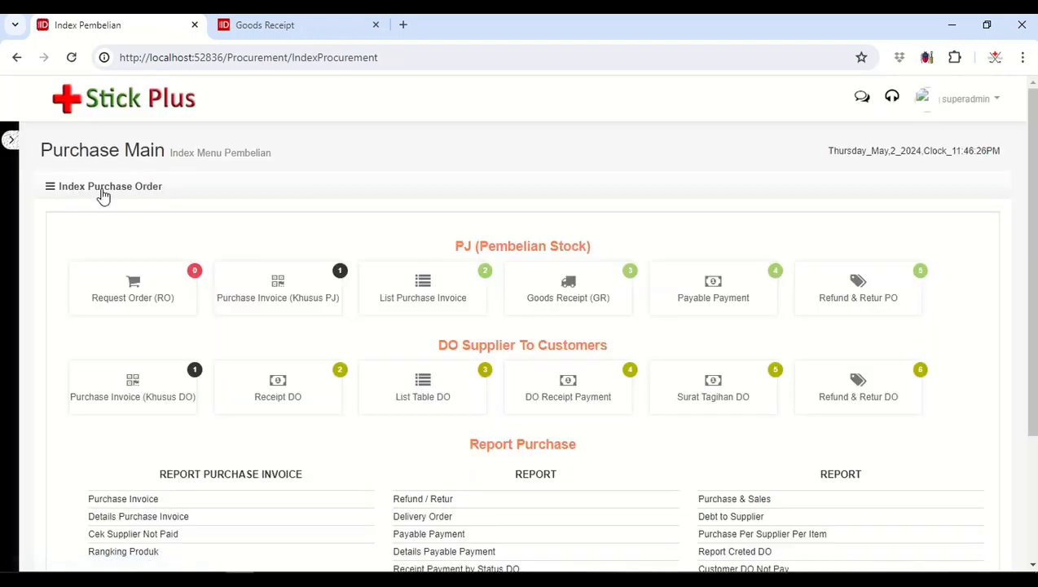
scroll(102, 196, down, 2)
scroll(102, 196, up, 2)
click(9, 142)
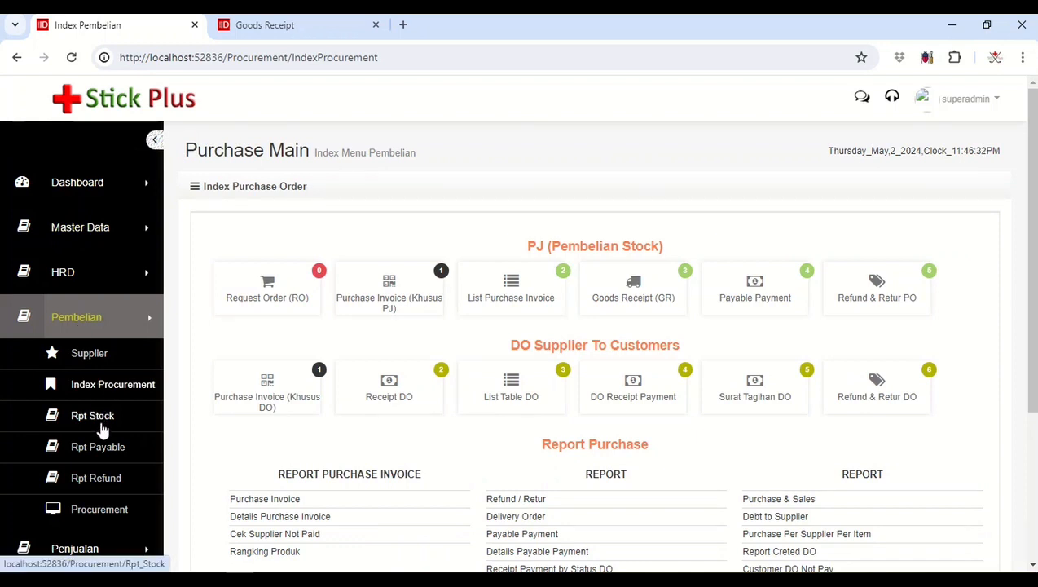
click(324, 580)
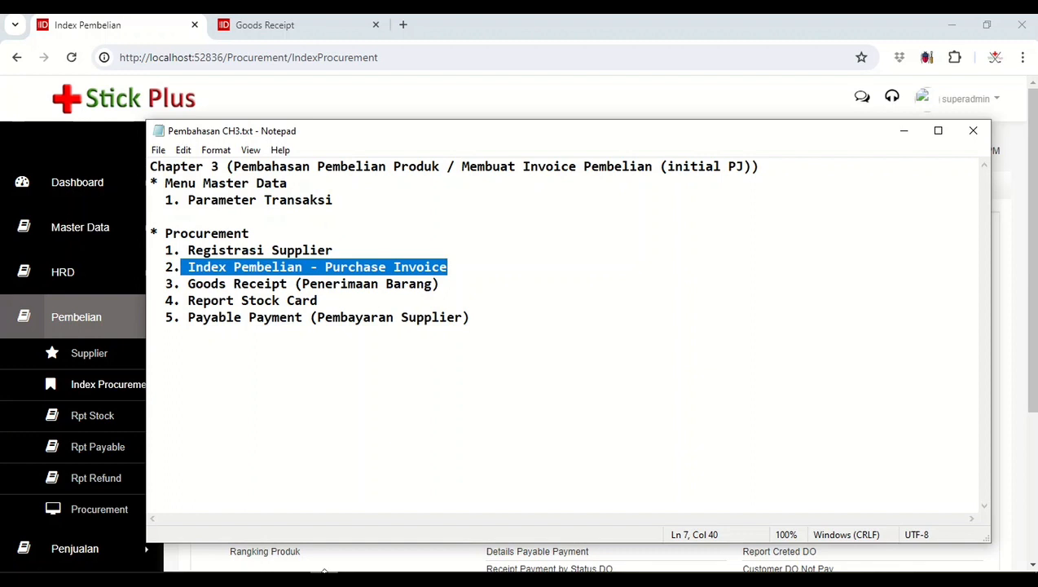
click(211, 300)
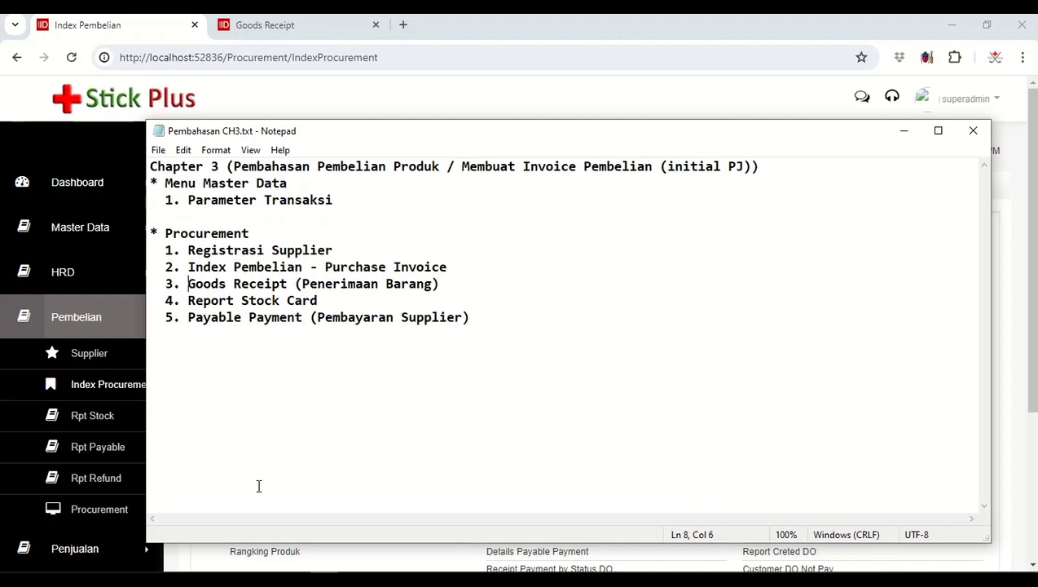
mouse_move(239, 581)
click(239, 522)
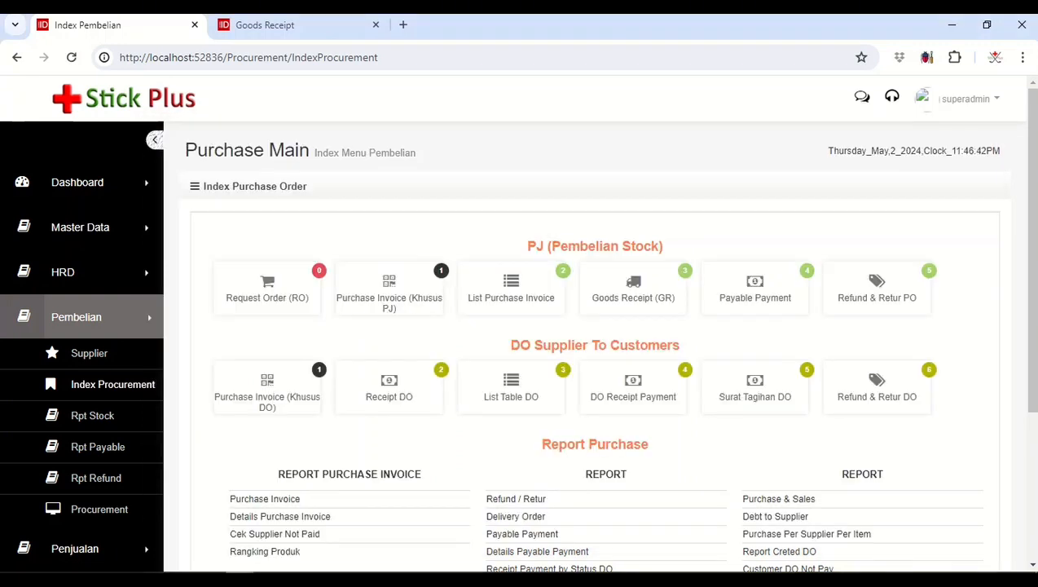
Step: Open the Rpt Stock stock card report and choose 01-May-2024 as its start date
click(98, 415)
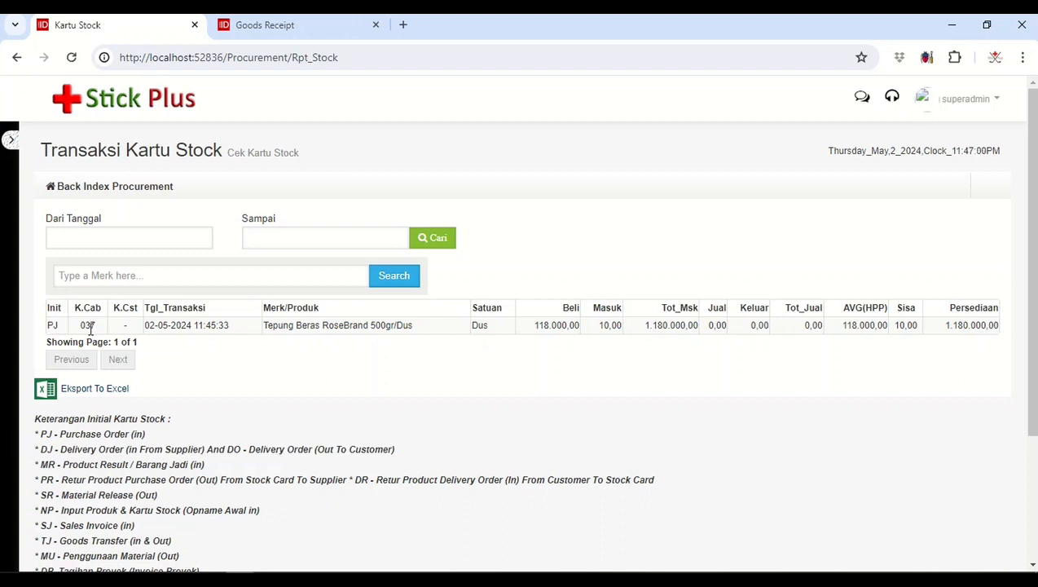
click(160, 269)
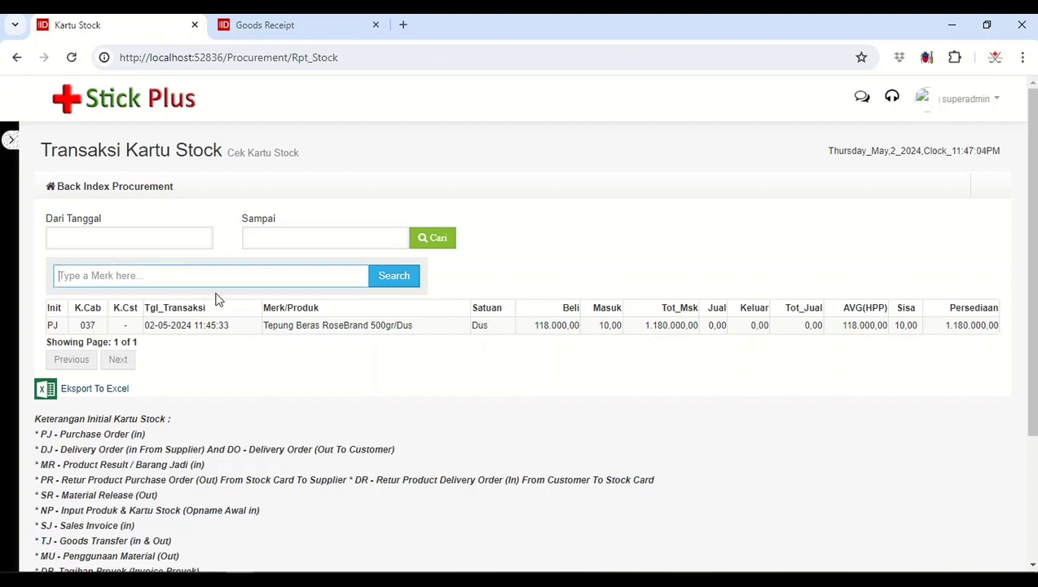
click(164, 237)
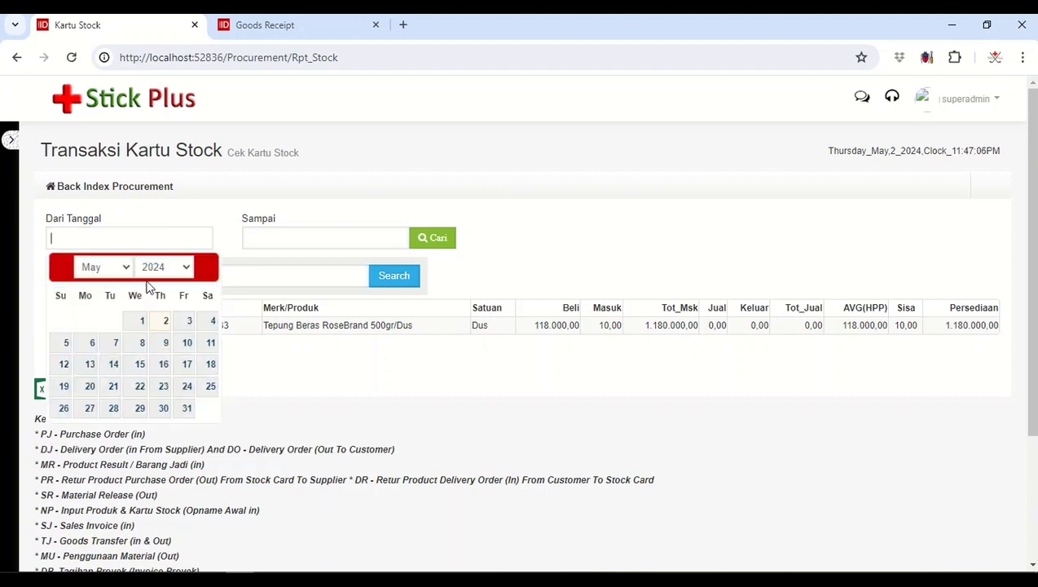
click(142, 323)
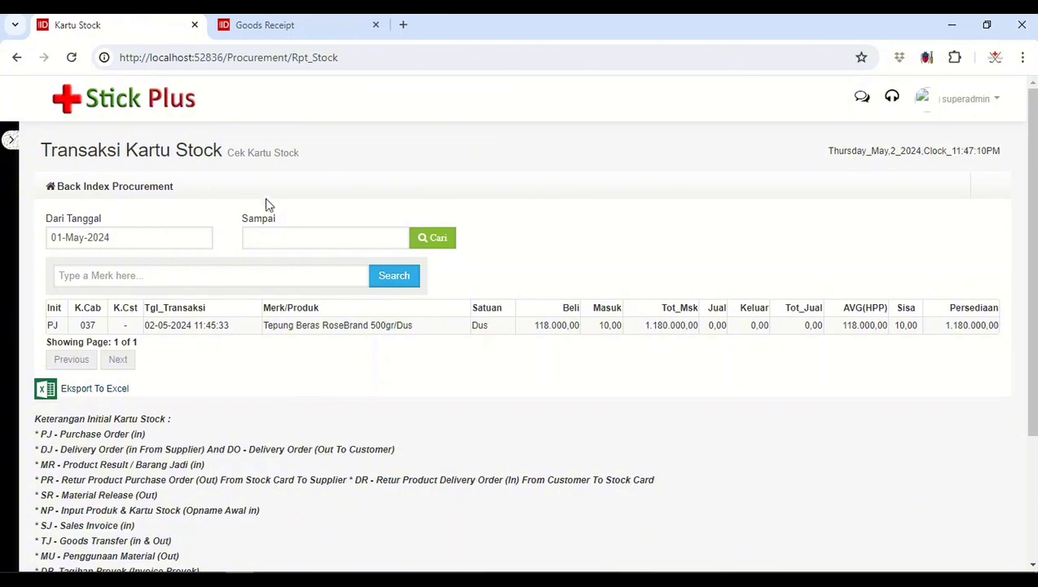
Step: Go back to the procurement index and review the Report Stock Card and Payable Payment topics in the Notepad outline
click(99, 187)
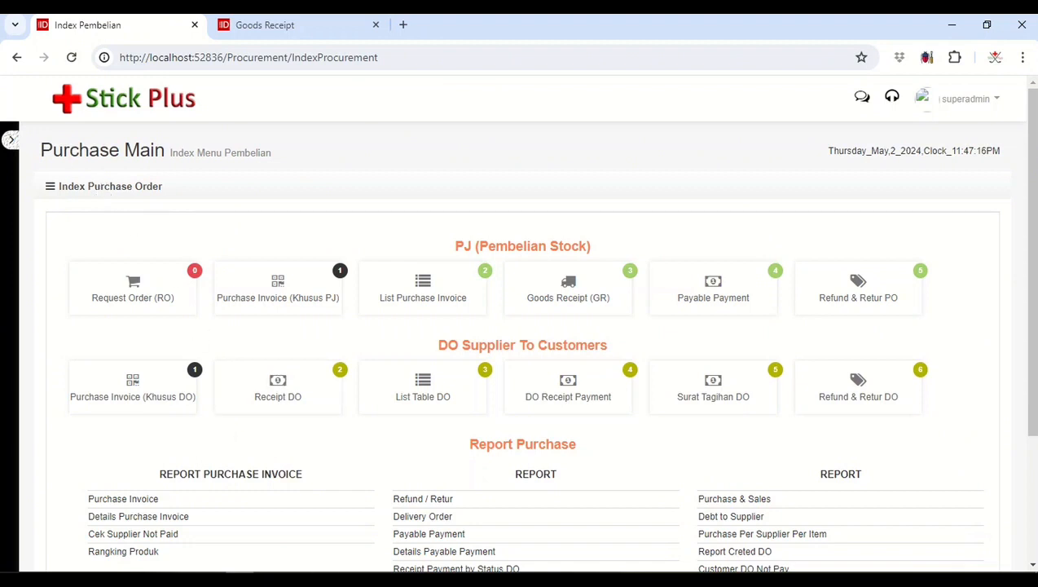
click(324, 580)
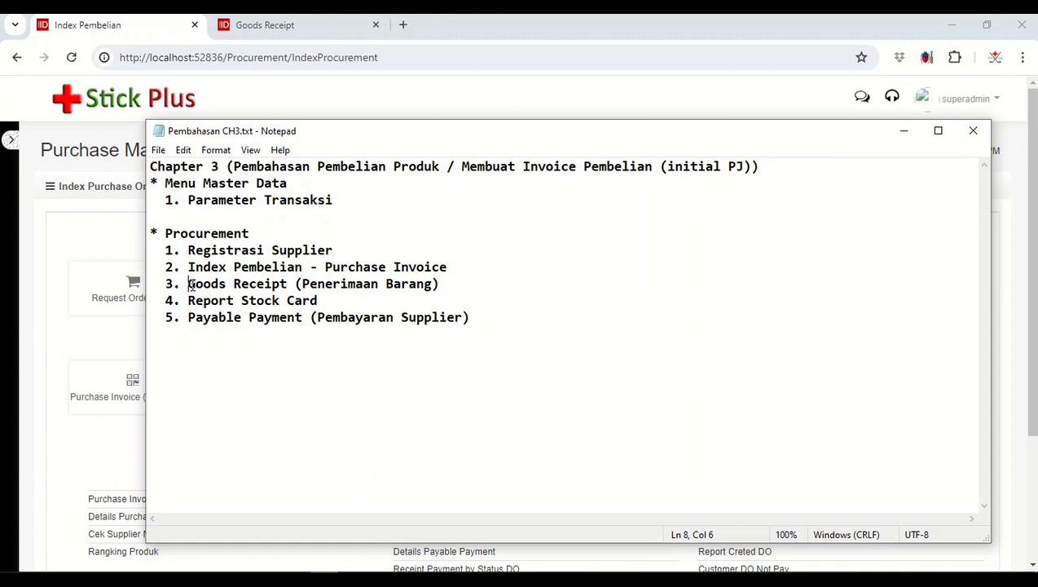
click(233, 301)
click(277, 323)
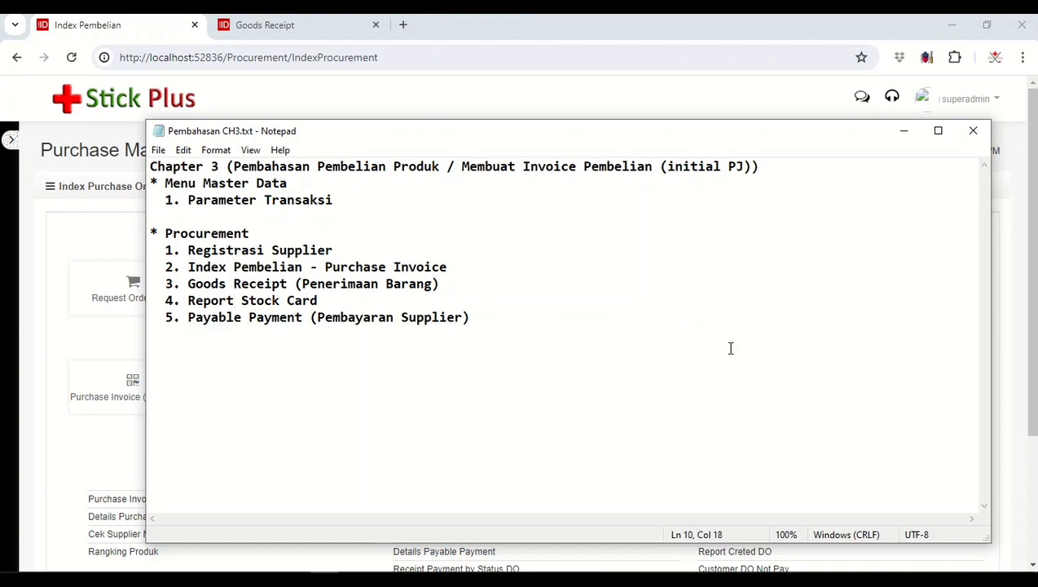
click(903, 131)
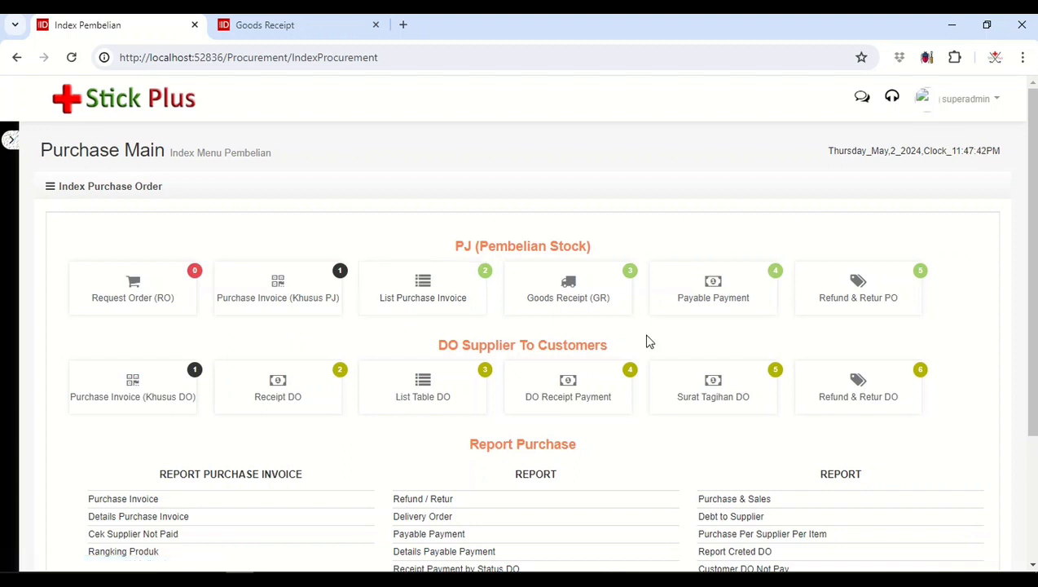
Step: Open Payable Payment from the purchase index and bring up the payment details of the PT Bogasari invoice
click(715, 291)
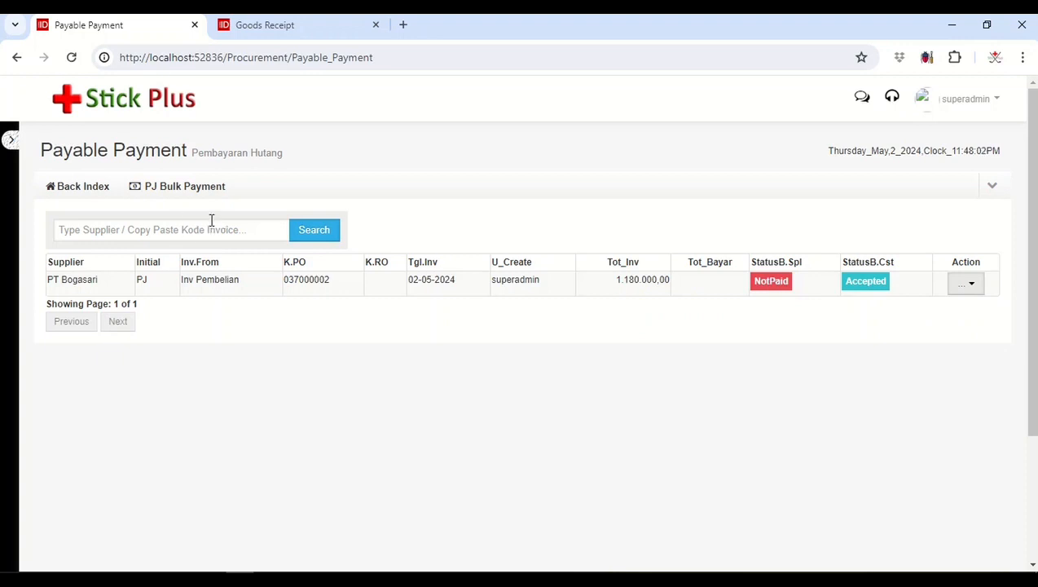
click(971, 288)
click(910, 325)
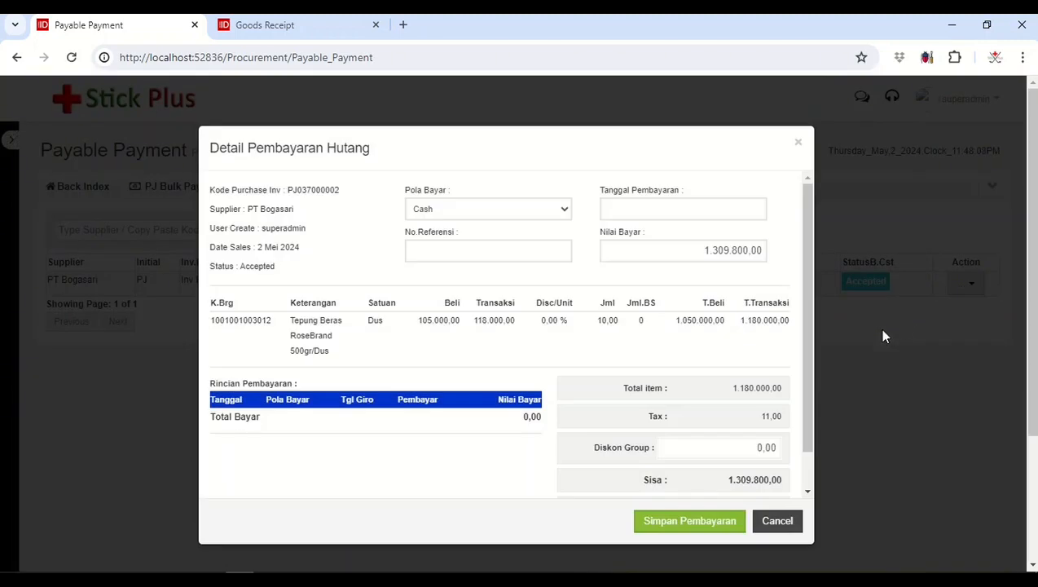
Step: Set the payment date to 02/05/2024 and the payment method to Transfer, check the invoice totals, and save the supplier payment
click(629, 210)
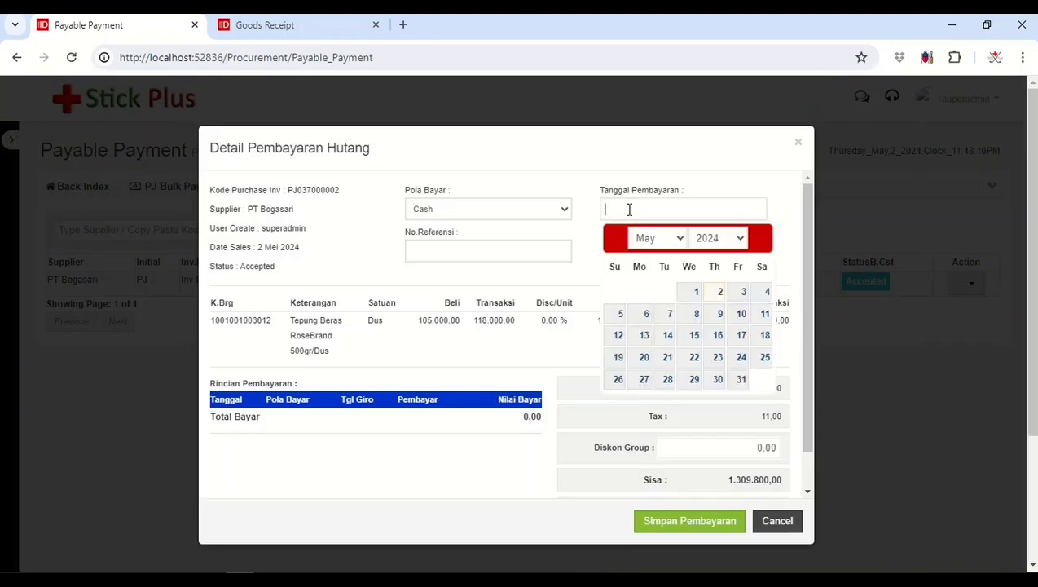
click(719, 294)
click(511, 211)
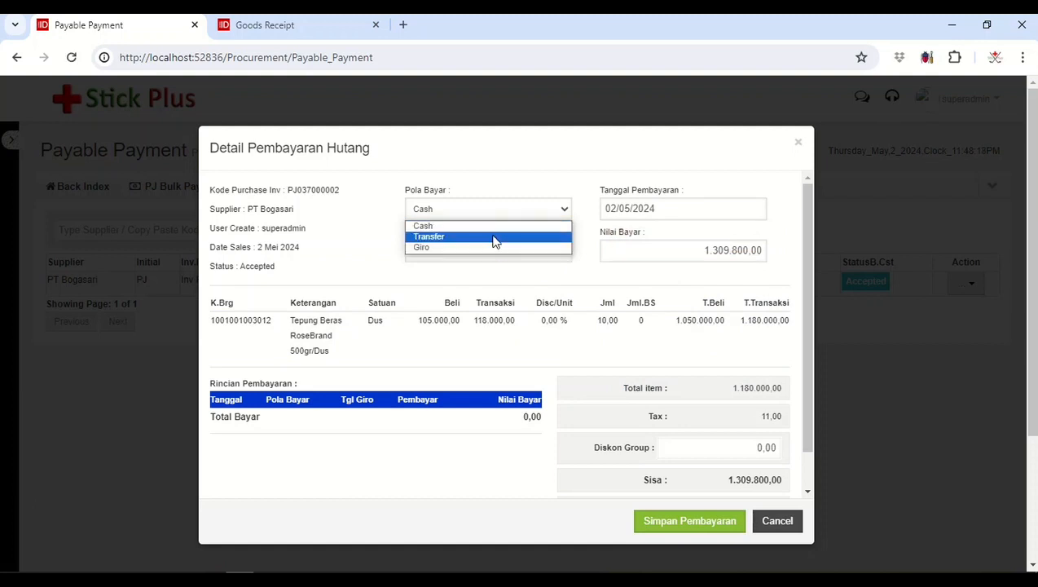
click(494, 238)
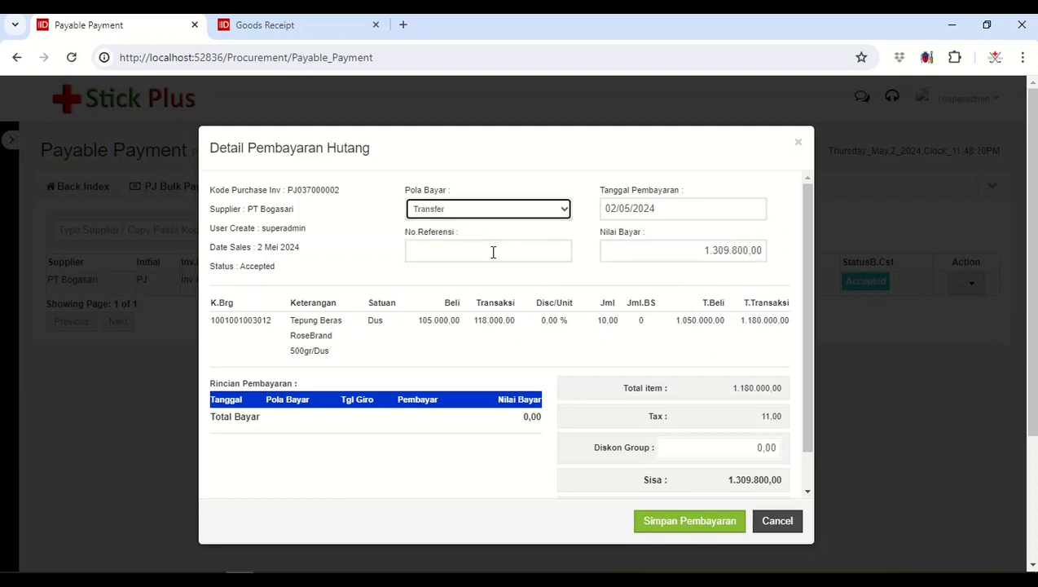
click(493, 252)
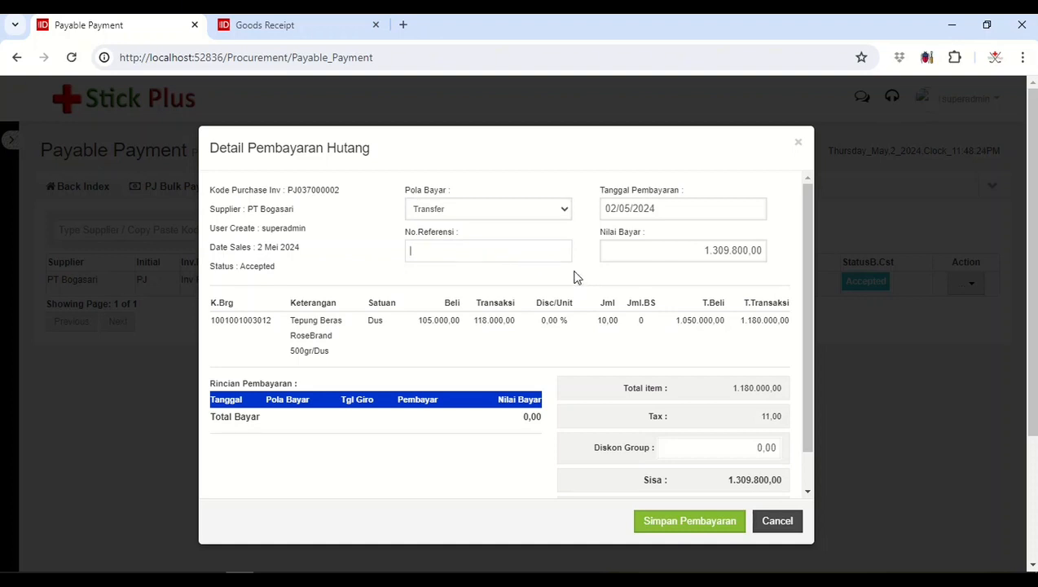
scroll(574, 277, down, 1)
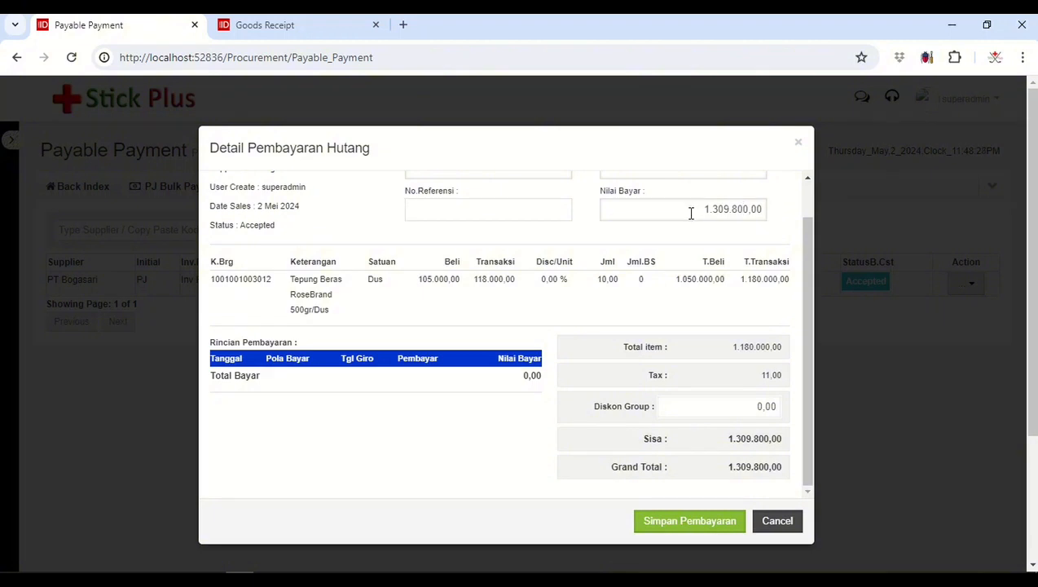
scroll(665, 216, up, 1)
scroll(725, 259, down, 1)
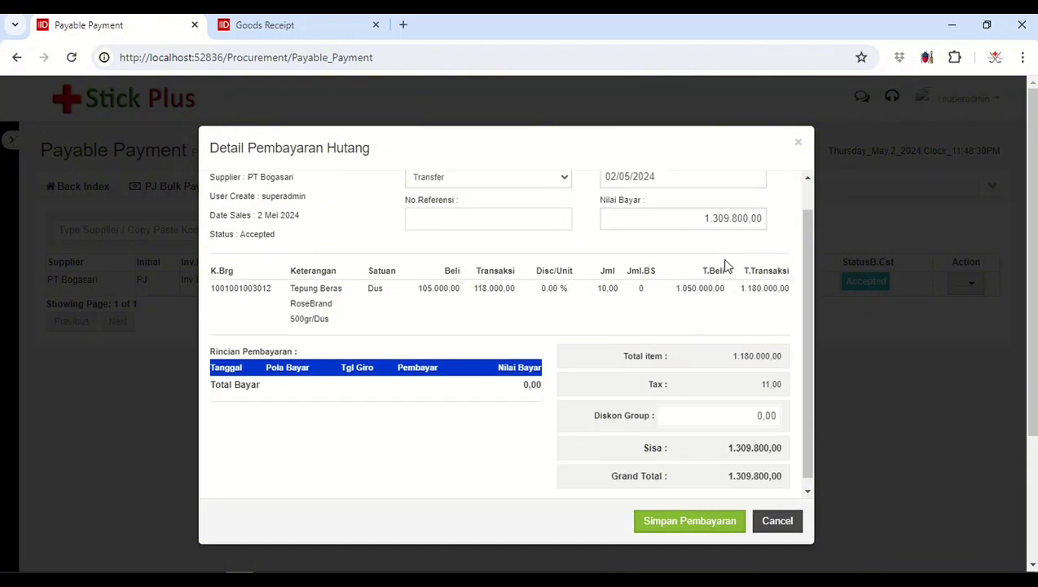
click(687, 523)
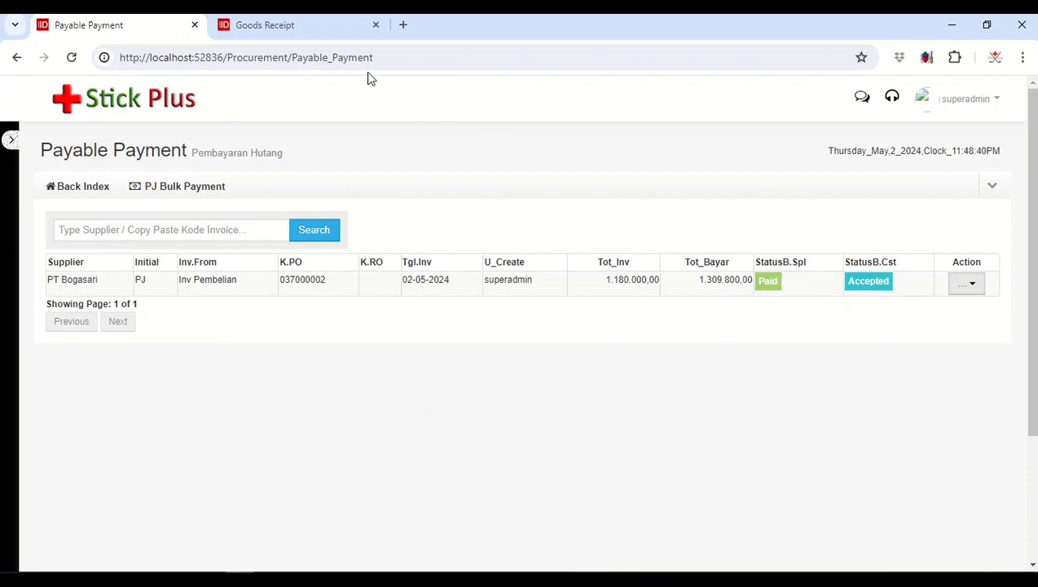
Step: In the Goods Receipt browser tab, return to the purchase index and open List Purchase Invoice to check the invoice's payment status
click(322, 31)
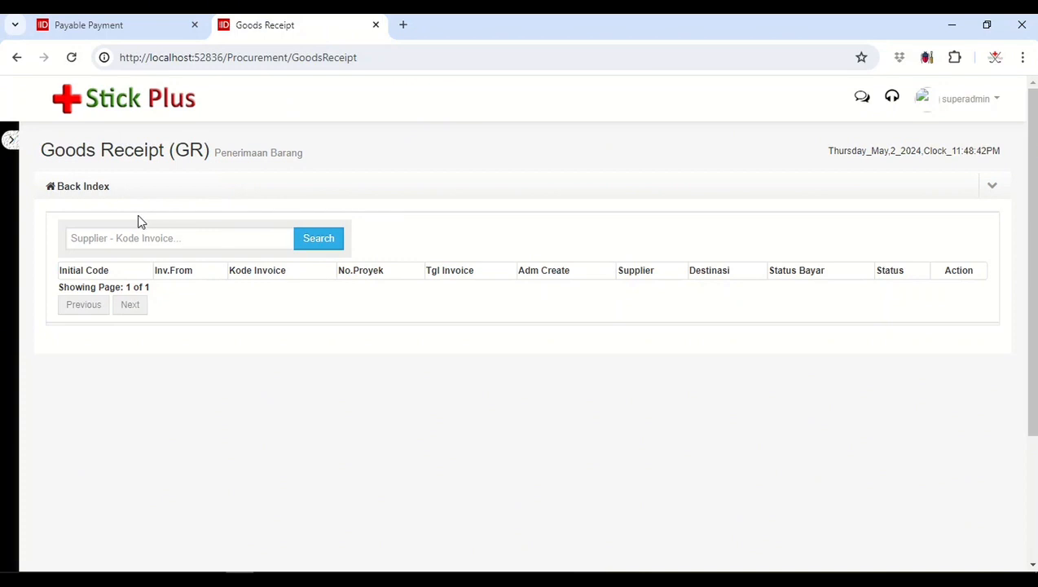
click(102, 192)
click(439, 292)
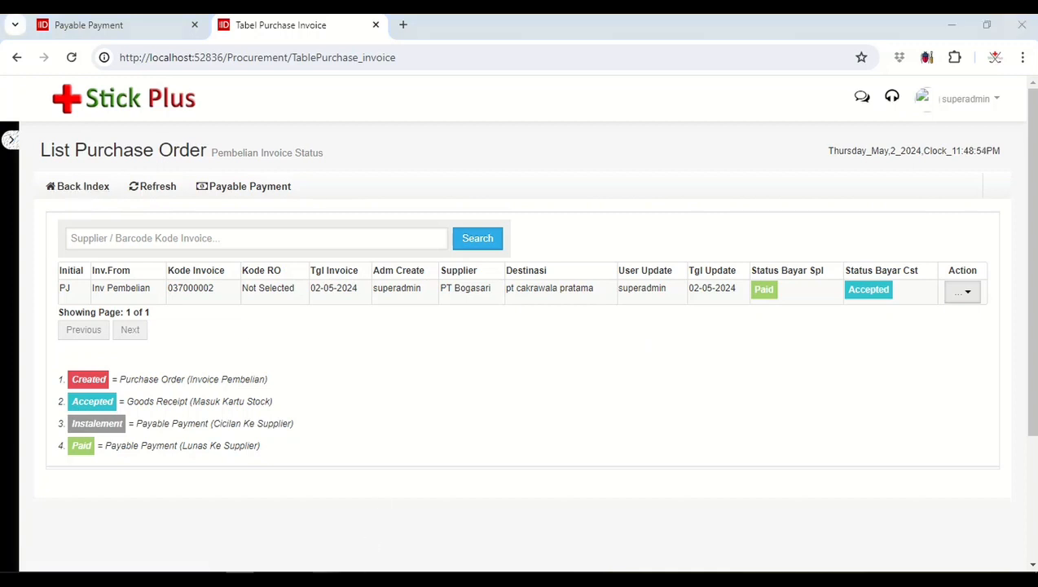
Step: Review all Chapter 3 topics in the Notepad outline, from Parameter Transaksi to Payable Payment, and return to the purchase index
click(325, 579)
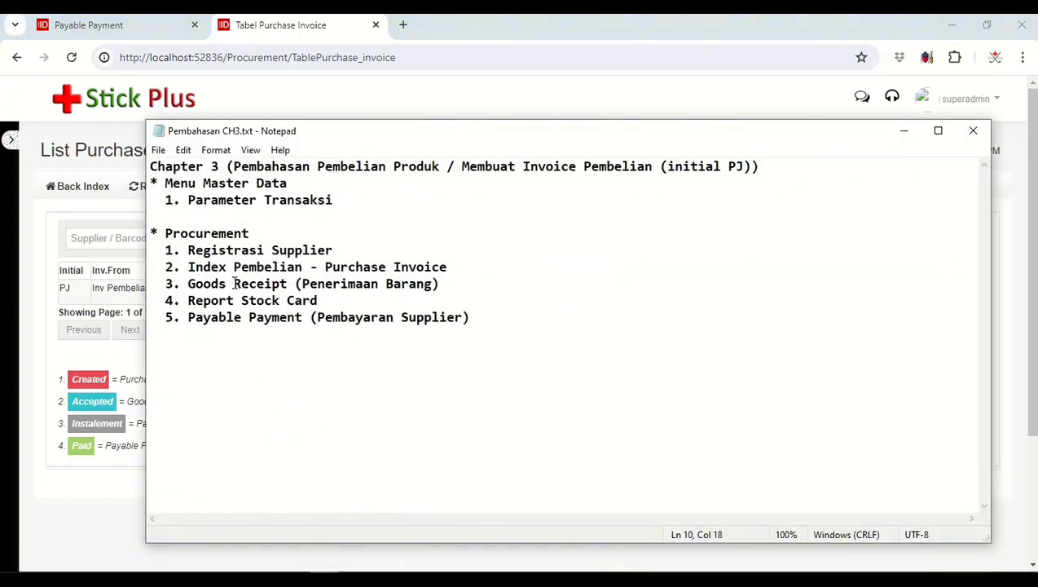
click(196, 201)
click(477, 269)
click(351, 250)
click(310, 284)
click(479, 319)
click(465, 264)
click(445, 287)
click(342, 305)
click(490, 326)
click(22, 243)
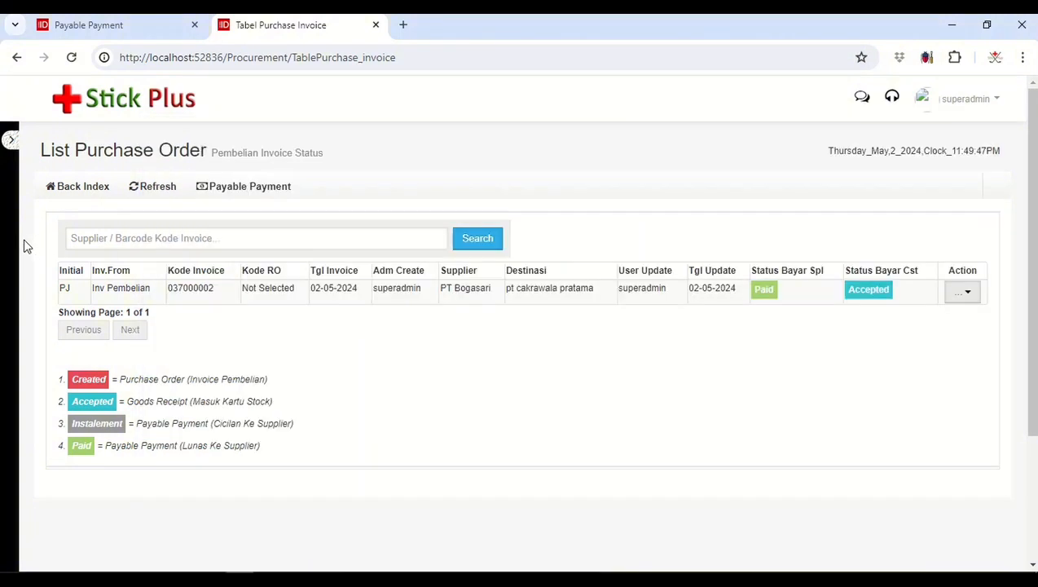
click(72, 189)
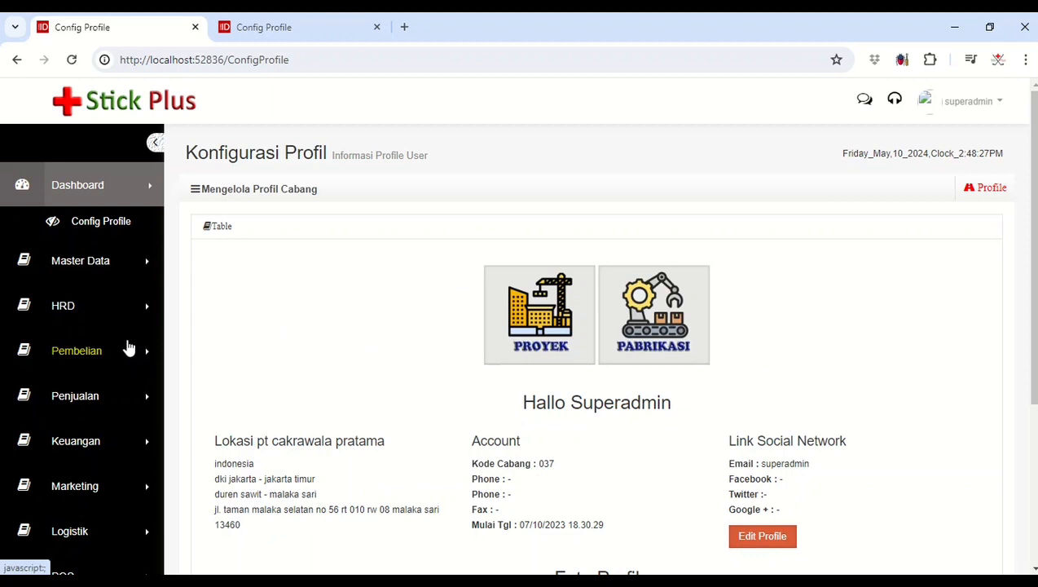
Step: Open the purchase index from the Config Profile page and start a new Purchase Invoice (Khusus PJ)
click(127, 349)
click(121, 424)
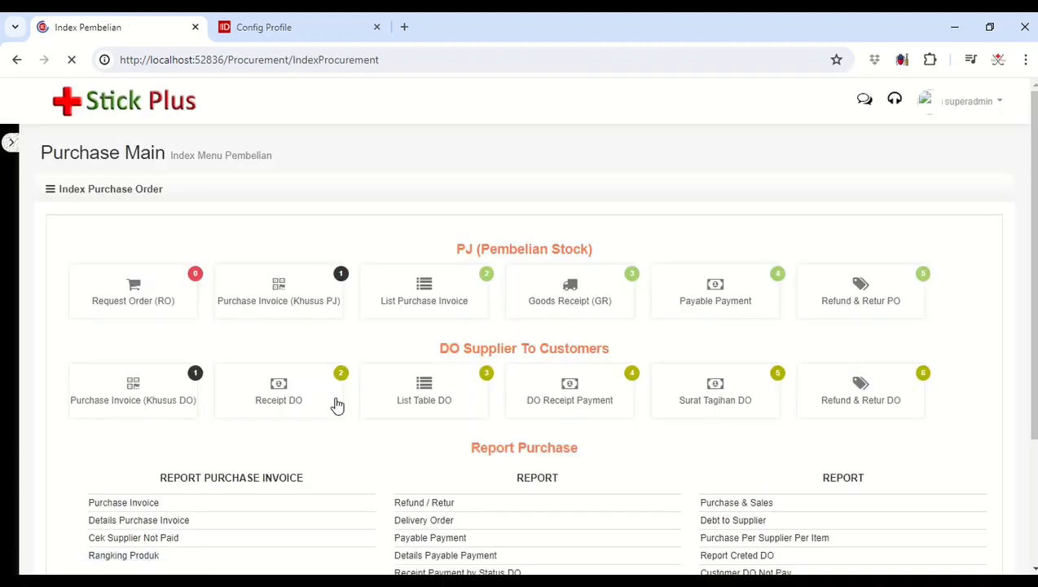
click(286, 288)
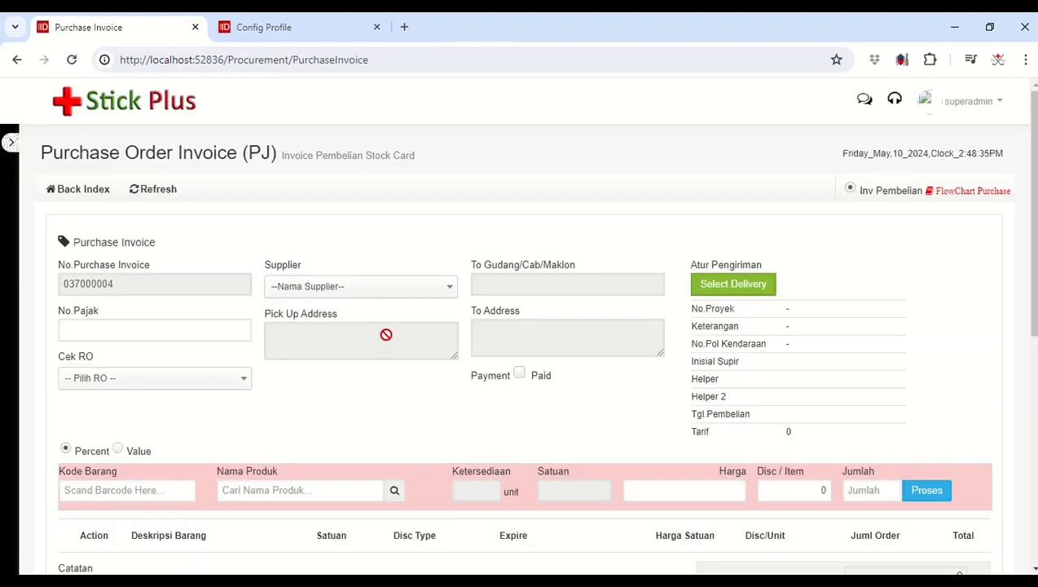
Step: Inspect the vehicle, driver and helper choices in the invoice's delivery settings, with pt cakrawala pratama as the To Gudang / Cabang / Maklon destination
click(708, 290)
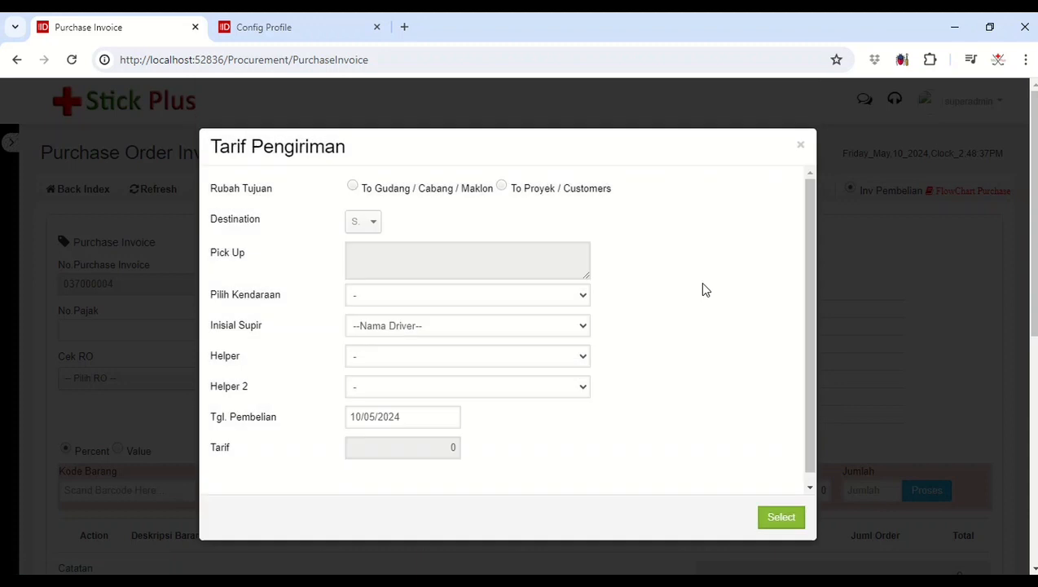
click(459, 191)
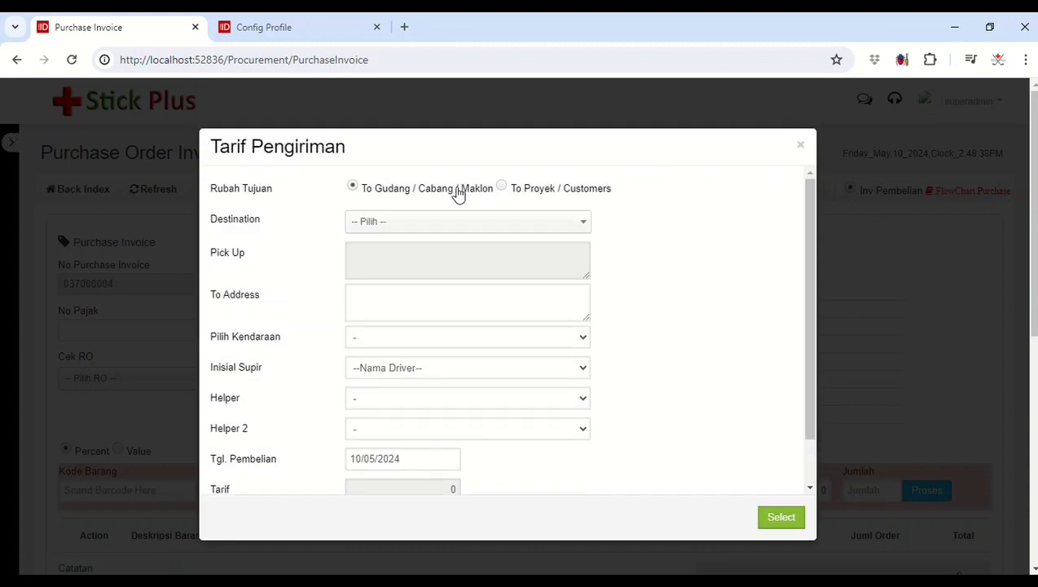
click(480, 231)
click(455, 296)
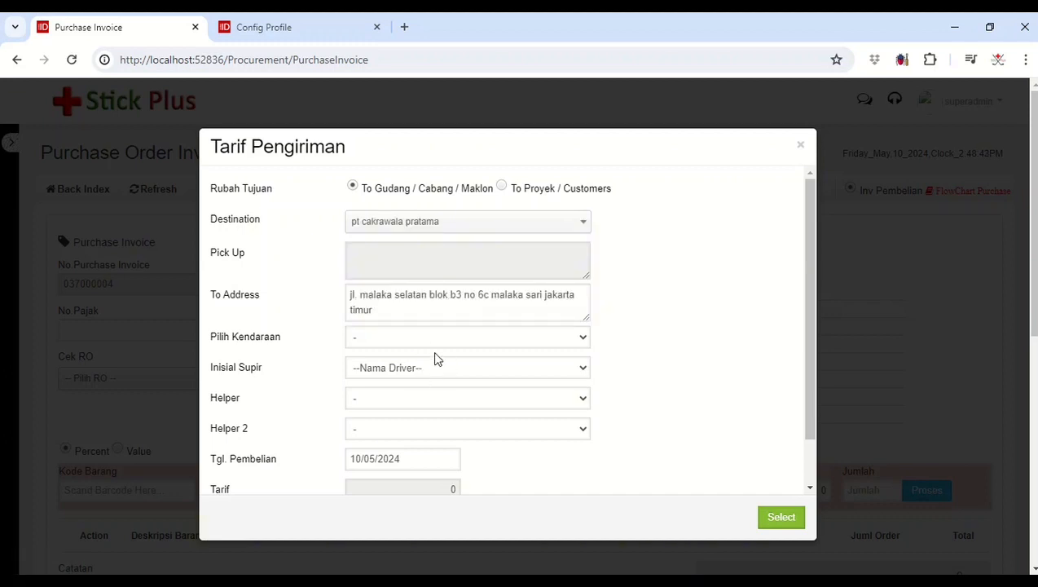
click(434, 341)
click(447, 373)
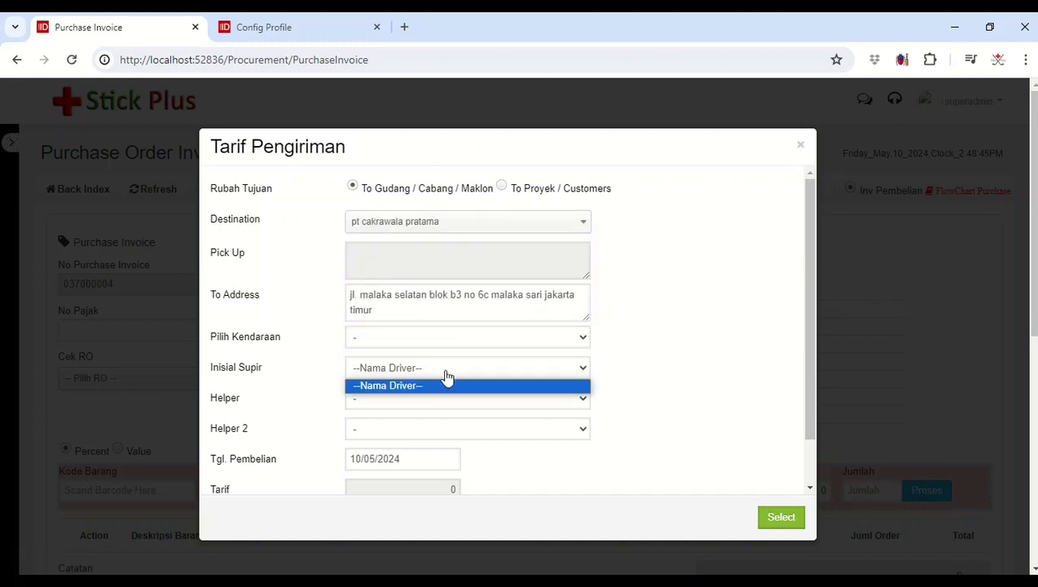
click(434, 399)
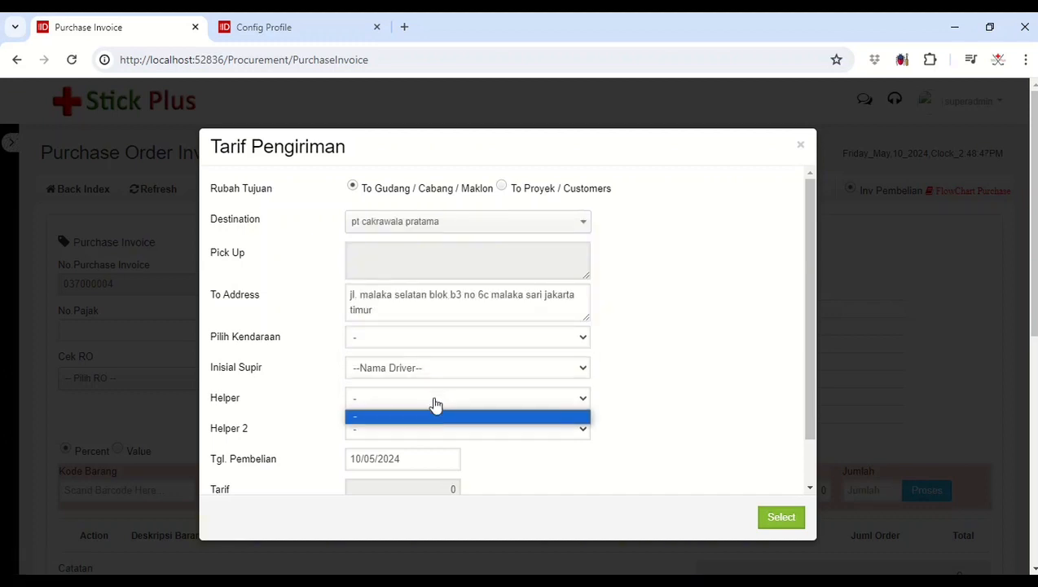
click(486, 432)
click(717, 343)
click(800, 145)
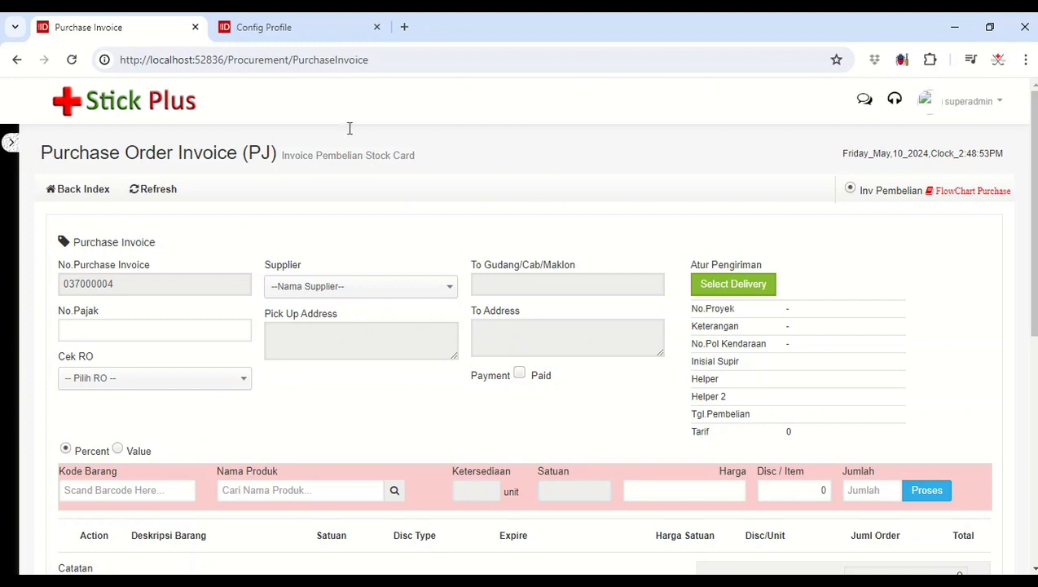
Step: In the Config Profile browser tab, open the HRD staff registration page and start a new Registrasi Pegawai form
click(317, 24)
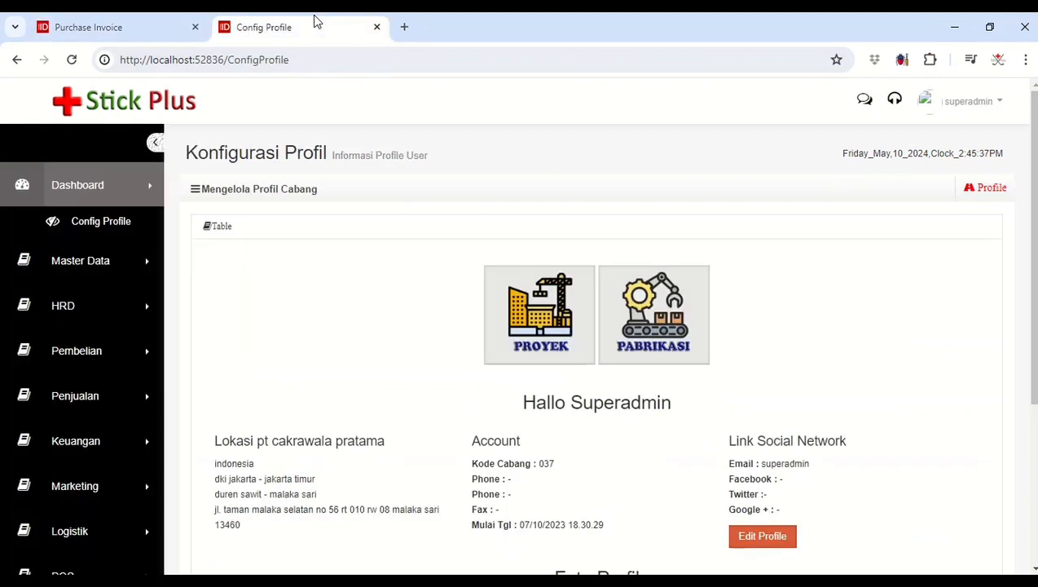
click(102, 316)
click(81, 351)
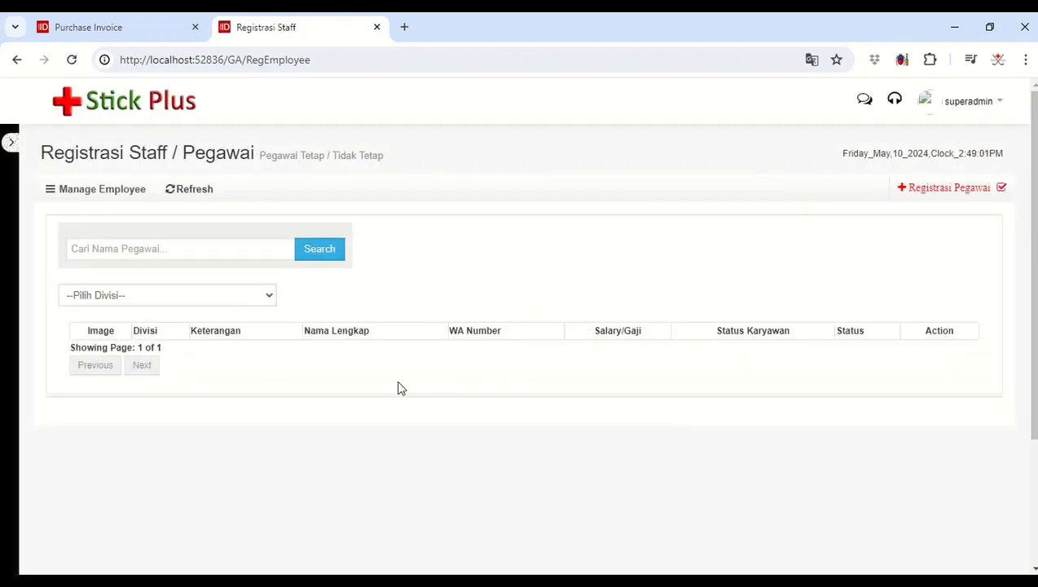
click(971, 185)
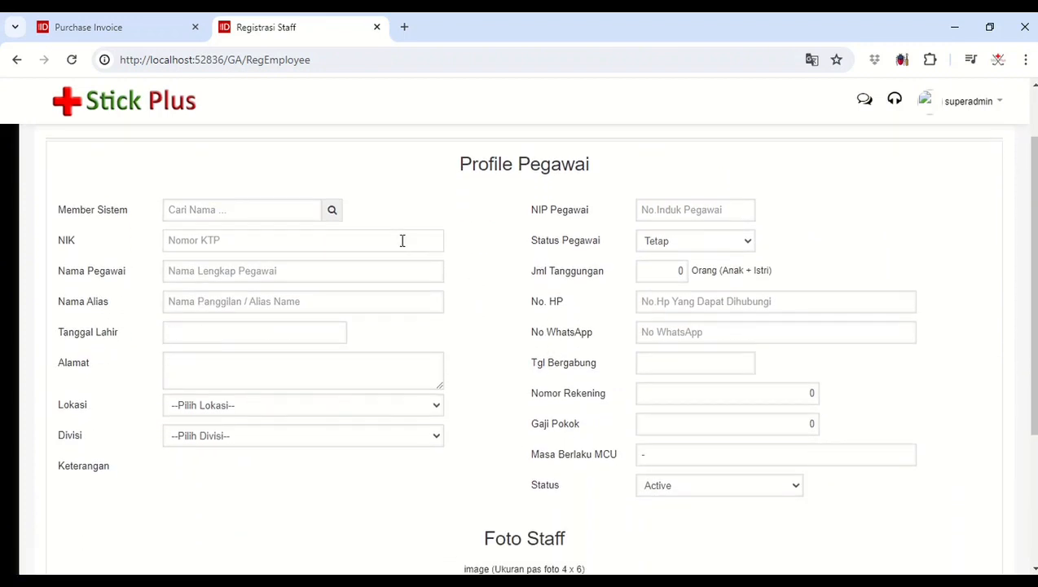
Step: Fill in the employee's NIK number, full name and alias in the employee profile
click(403, 240)
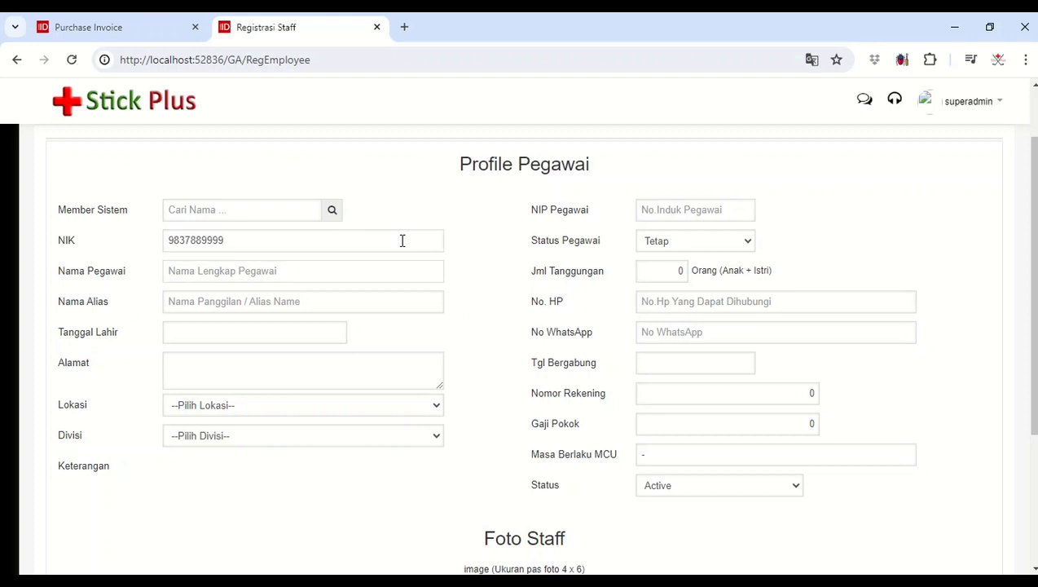
text(Dai)
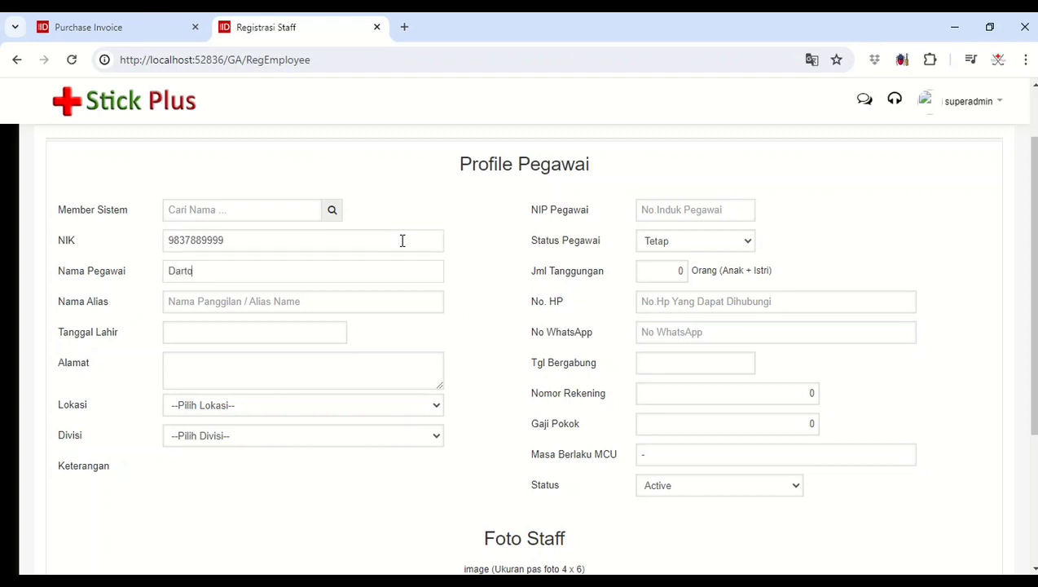
click(422, 305)
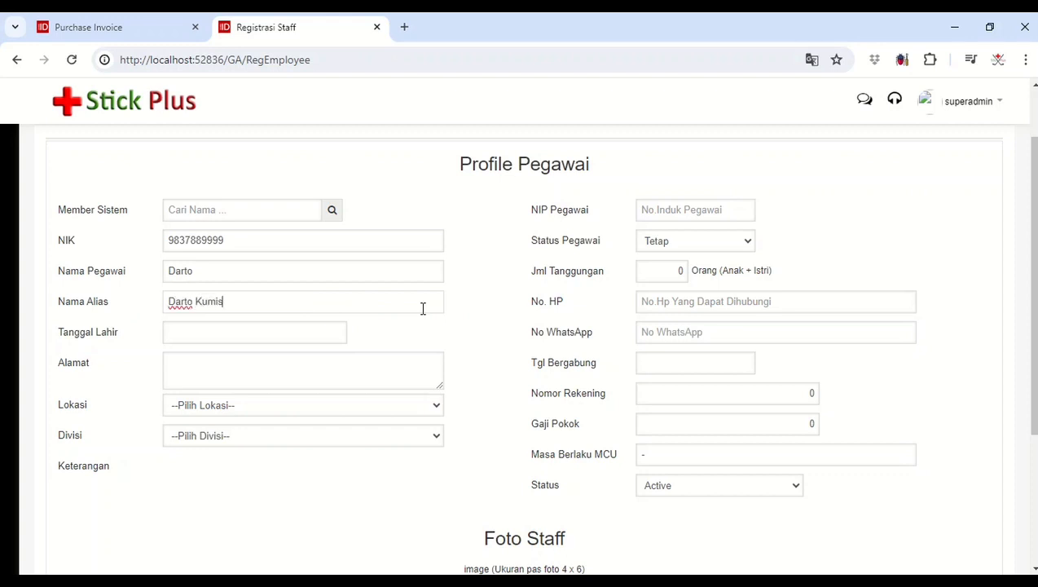
Step: Choose the employee's date of birth and fill in the home address
click(314, 328)
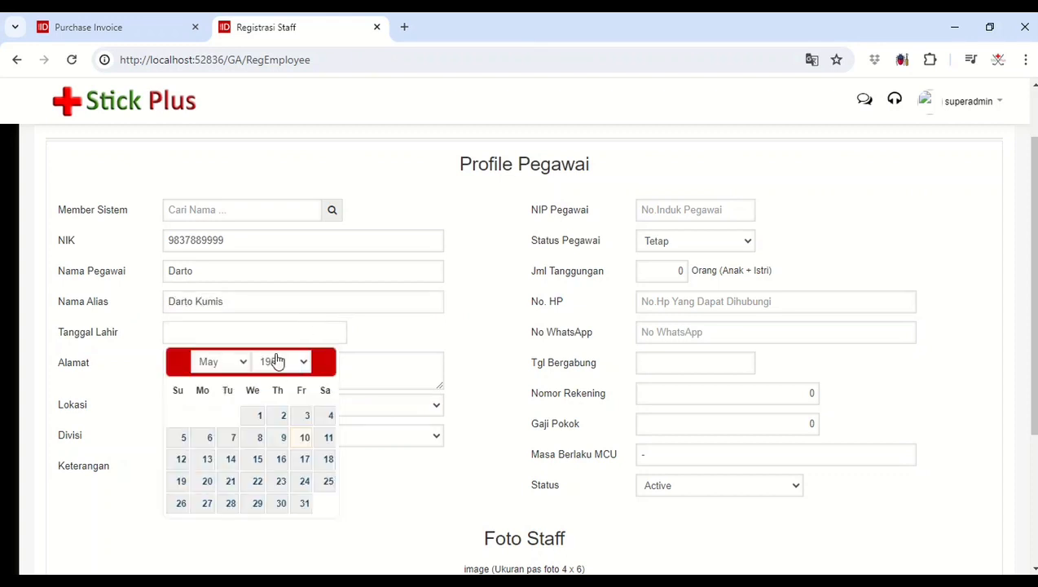
click(278, 360)
scroll(285, 326, down, 4)
scroll(283, 326, down, 4)
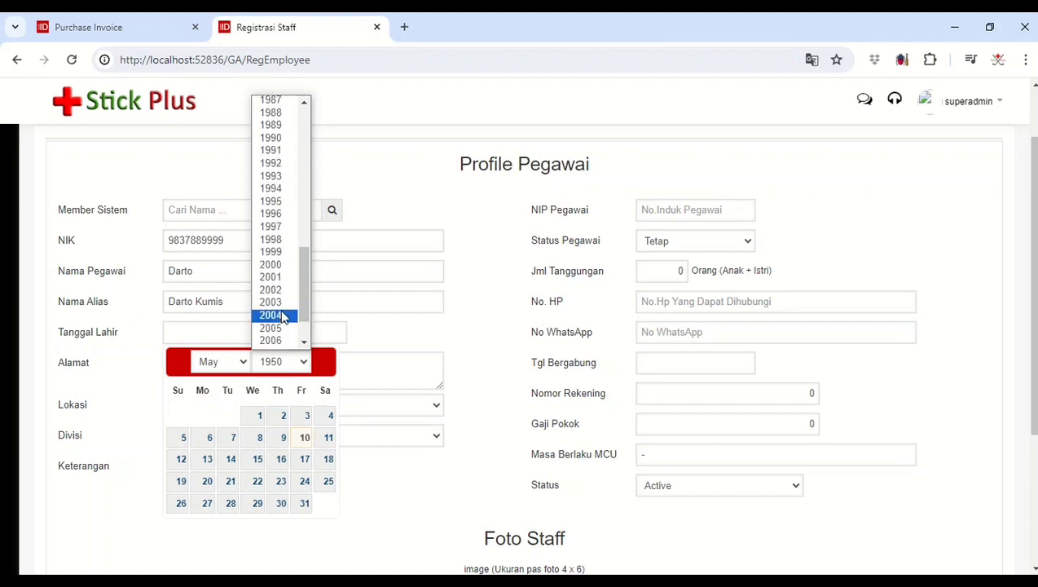
click(282, 231)
click(304, 481)
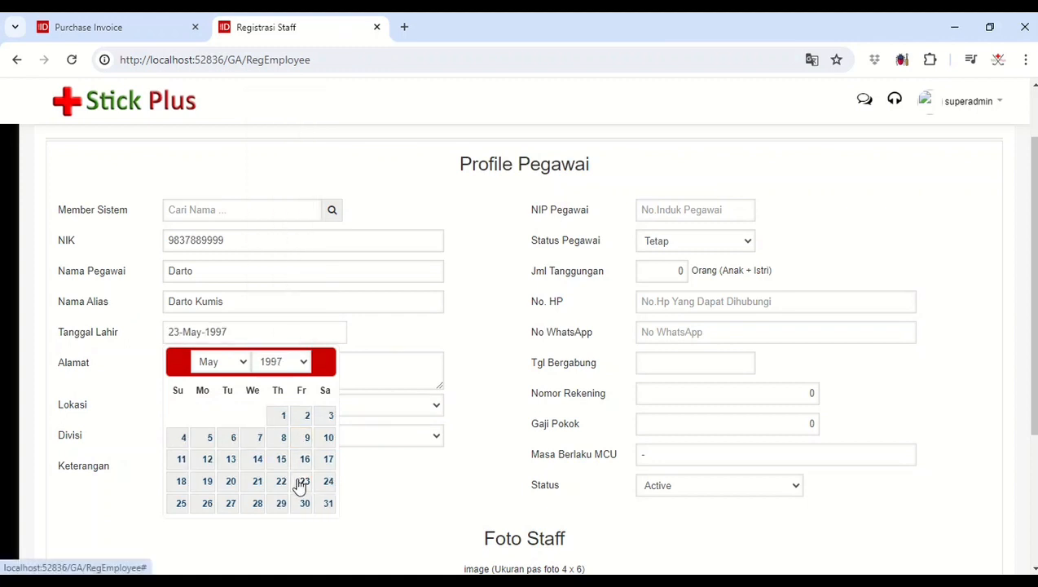
click(238, 360)
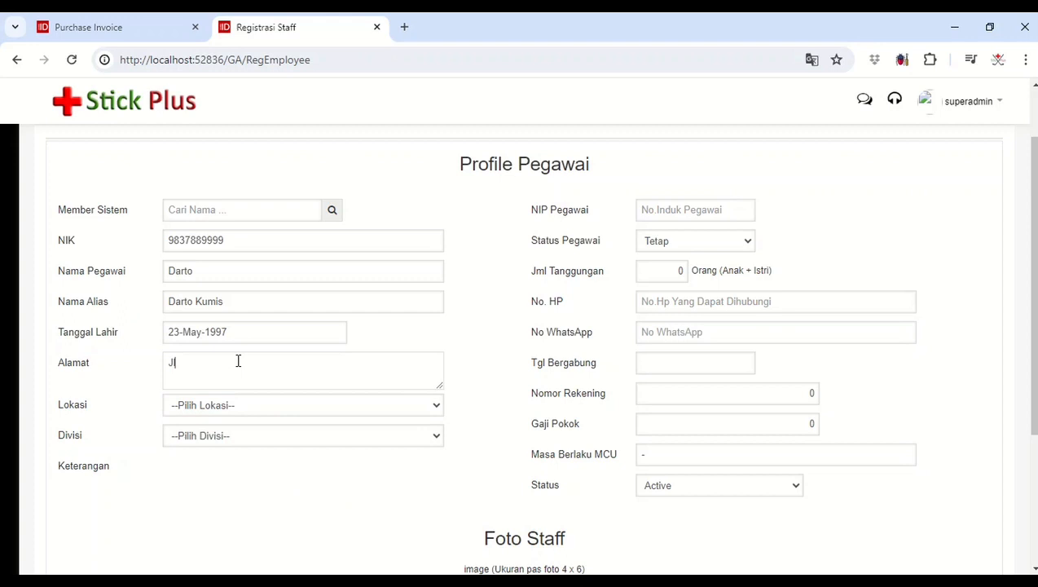
Step: Set the employee's Lokasi to pt cakrawala pratama and Divisi to Driver, keeping Status Pegawai as Tetap
click(250, 404)
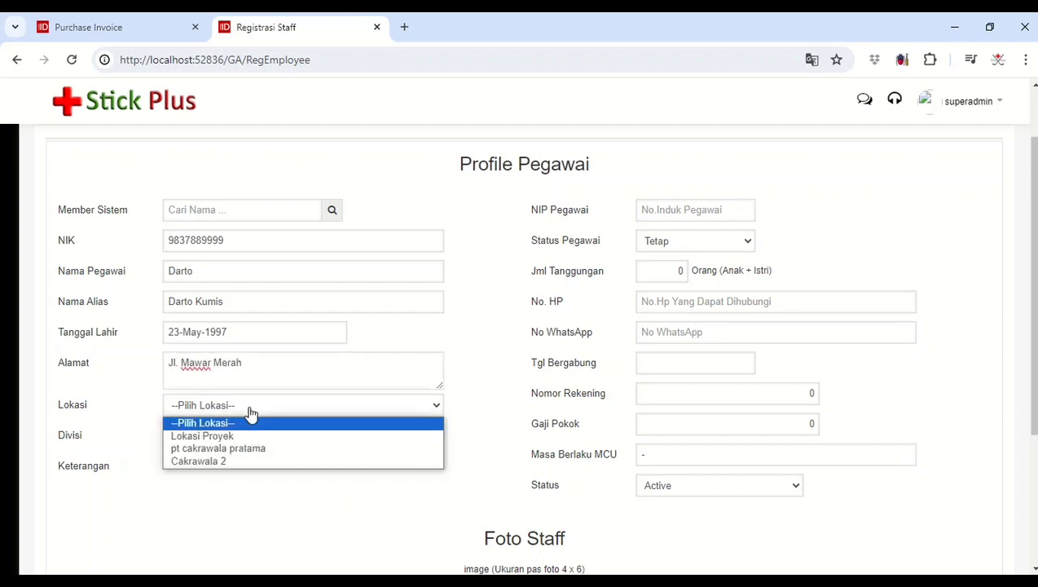
click(247, 454)
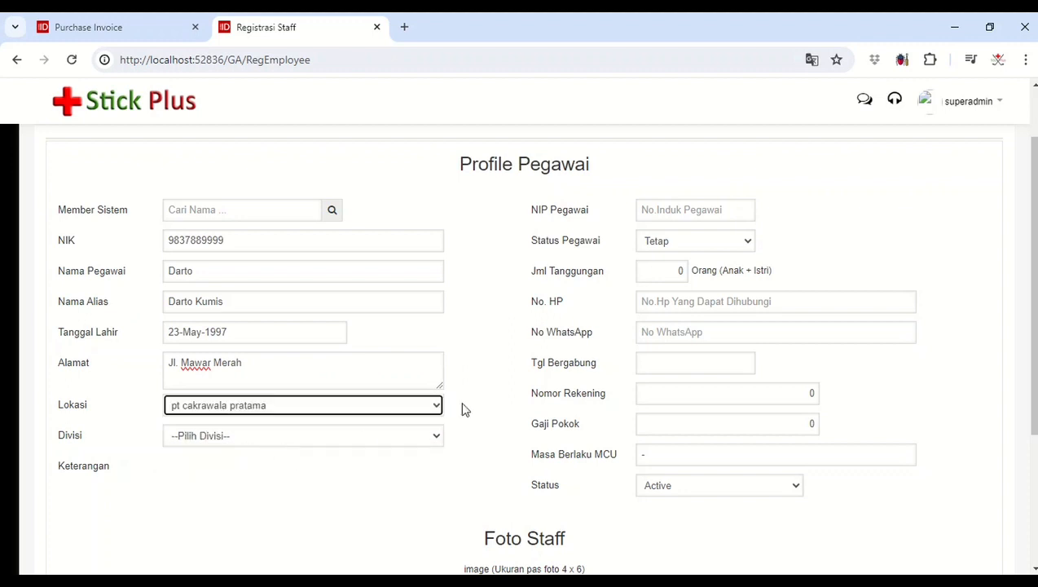
click(353, 438)
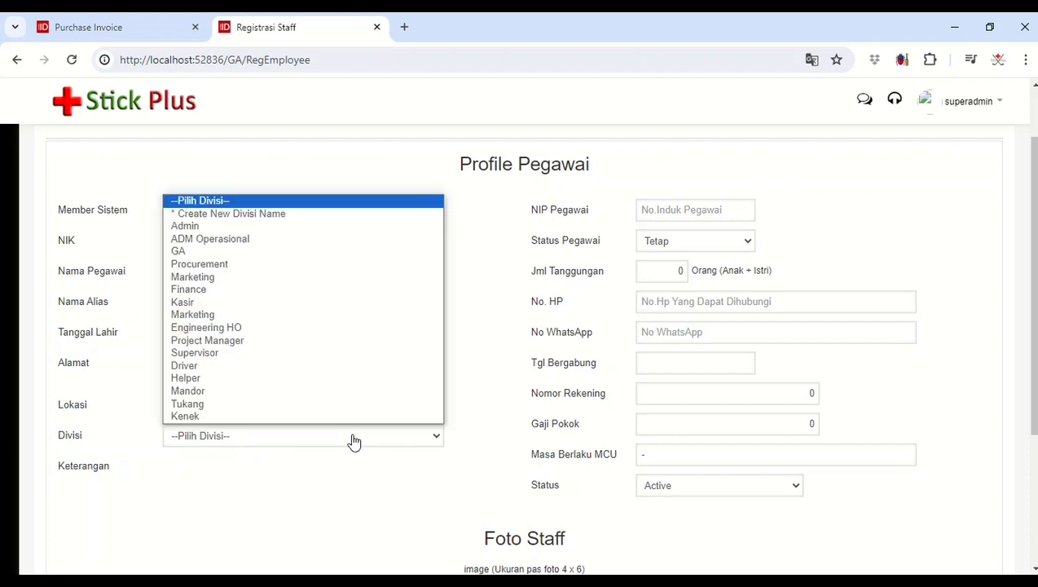
click(284, 373)
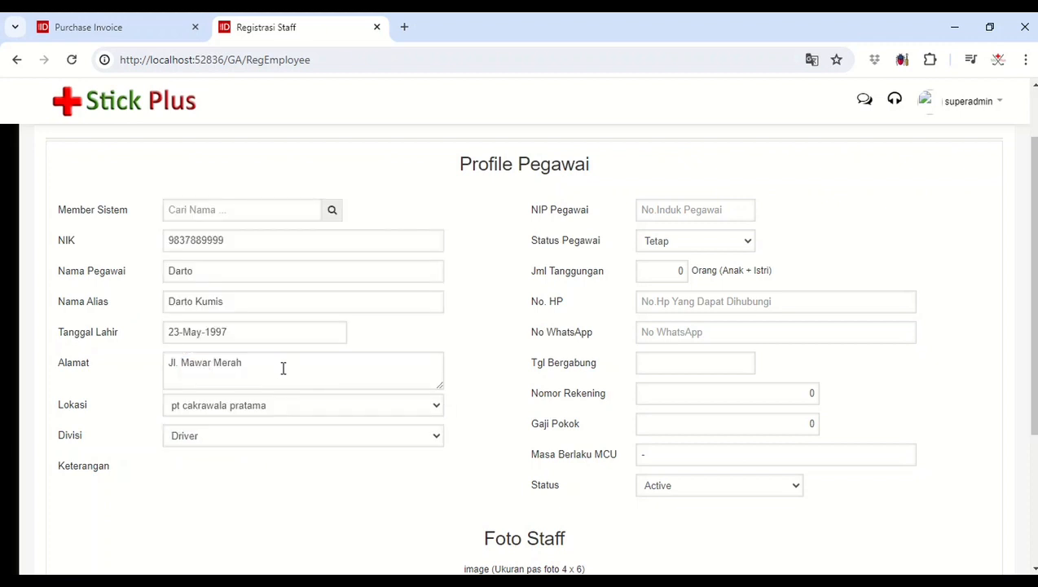
click(729, 250)
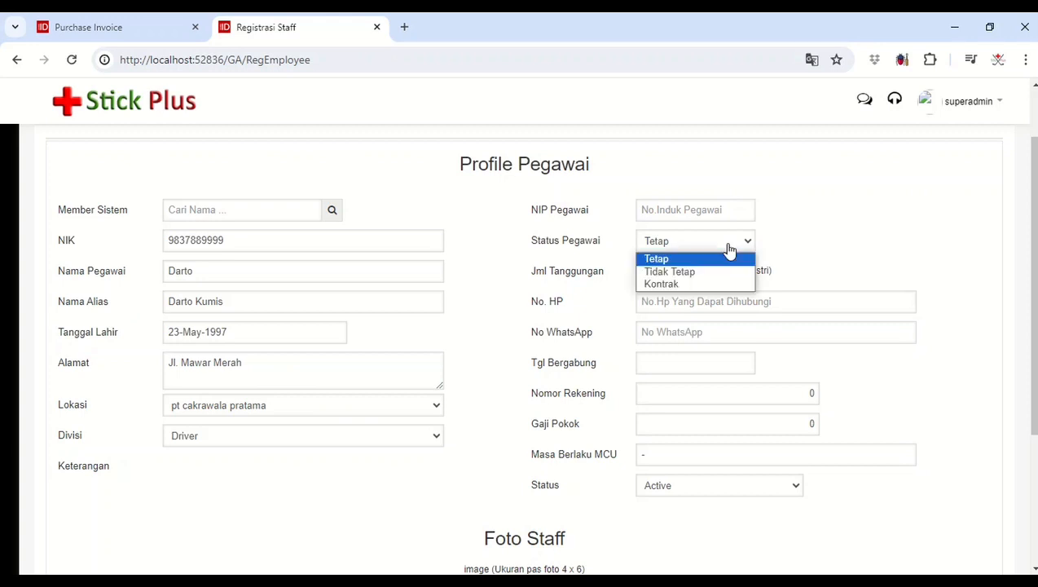
click(788, 236)
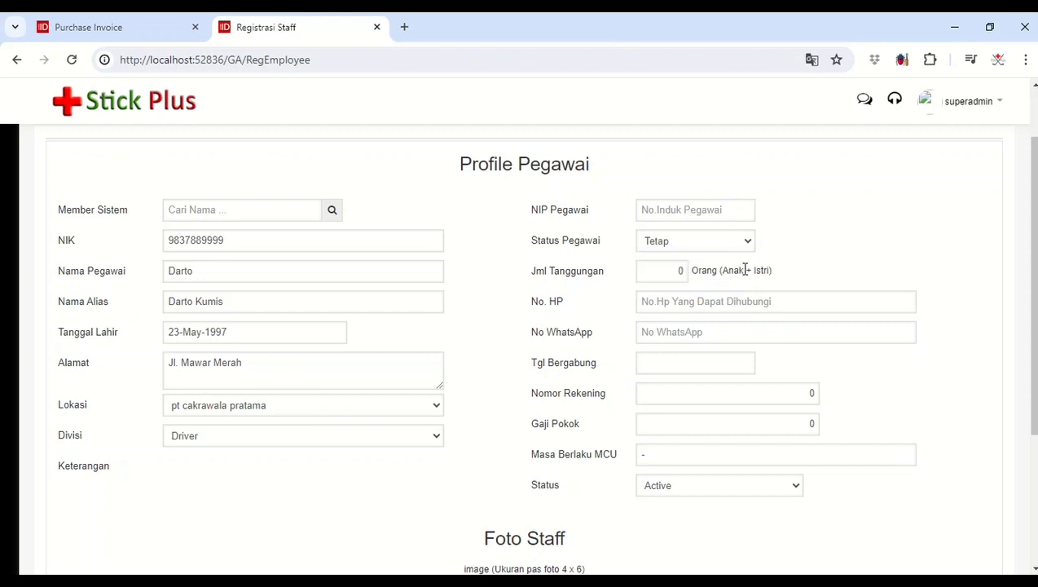
Step: Enter the driver's mobile phone number and copy it into the WhatsApp number field
click(690, 302)
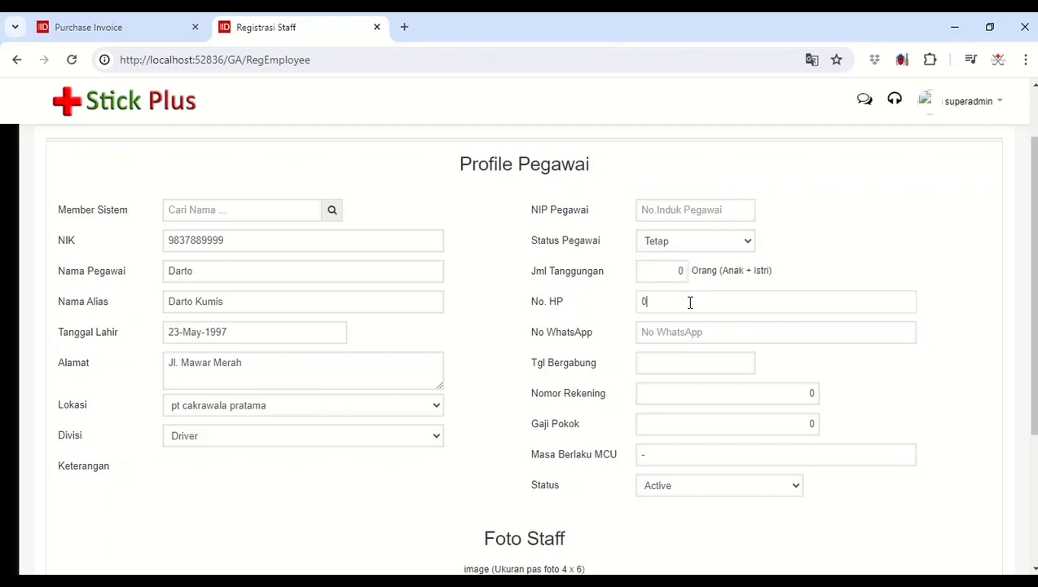
double_click(691, 302)
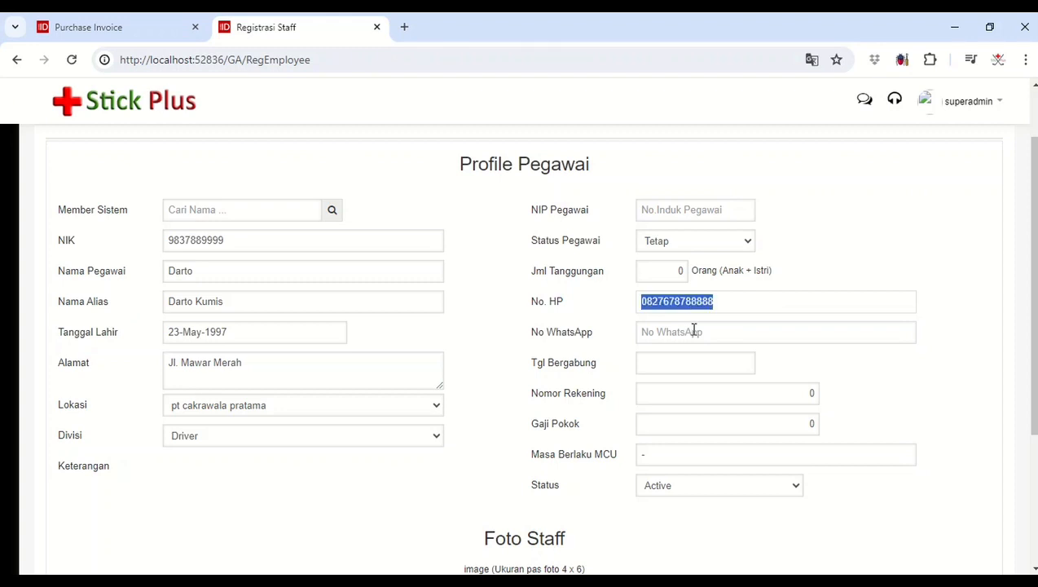
click(694, 330)
key(ctrl+v)
Step: Set the driver's Tgl Bergabung to 07-May-2024 and save the staff registration
click(691, 359)
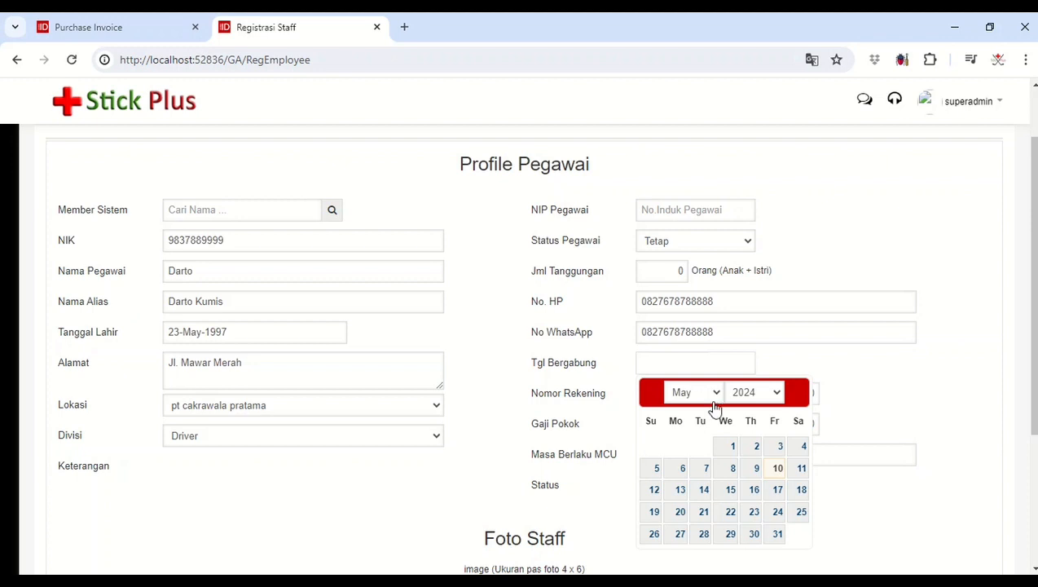
click(706, 470)
scroll(950, 391, down, 2)
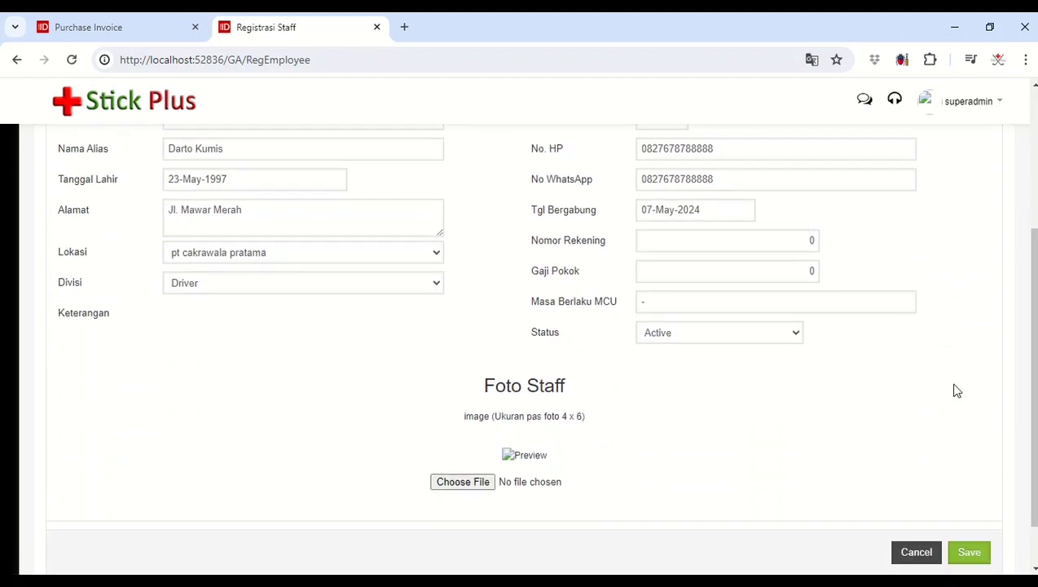
scroll(953, 390, down, 1)
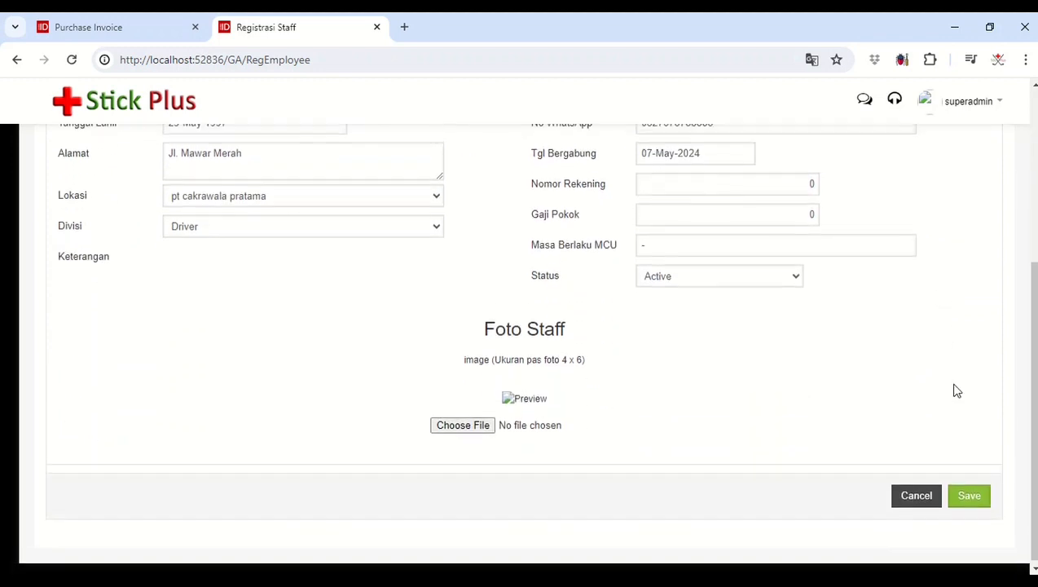
click(981, 495)
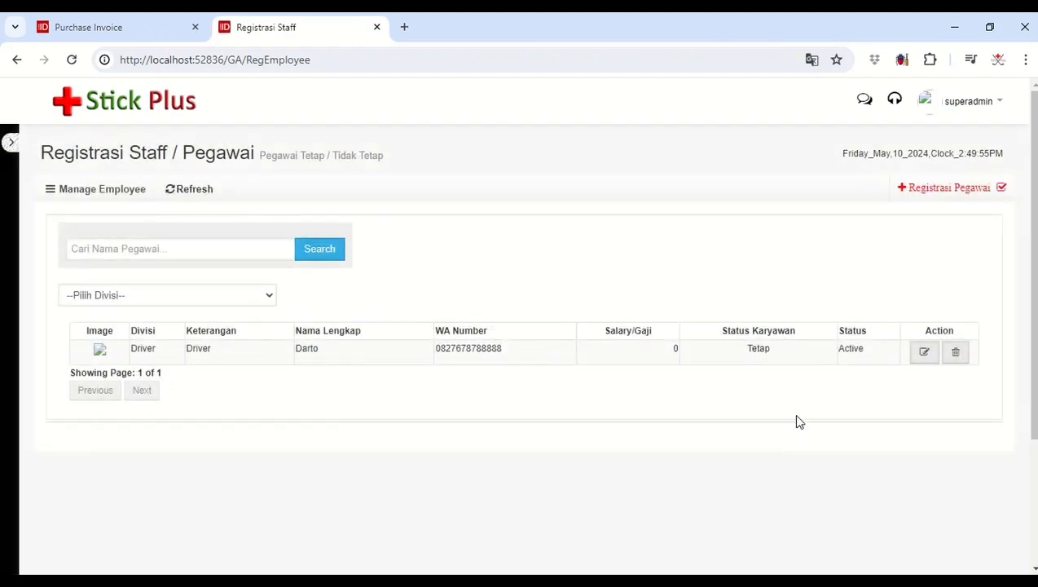
Step: Start a second employee registration and fill in the NIK number and full name, reusing the name as the alias
click(934, 192)
scroll(413, 304, down, 1)
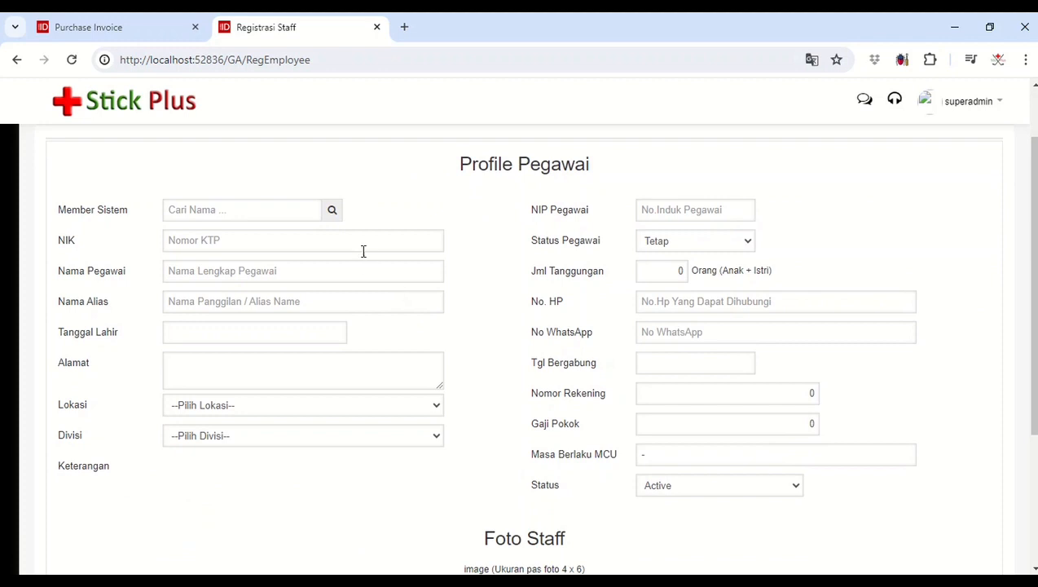
click(362, 242)
click(364, 275)
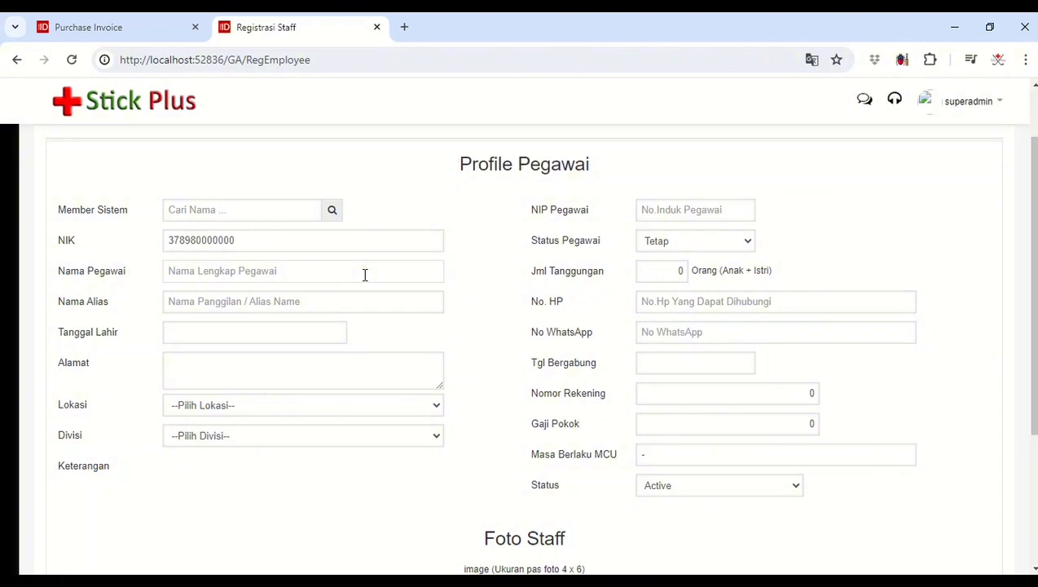
text(K)
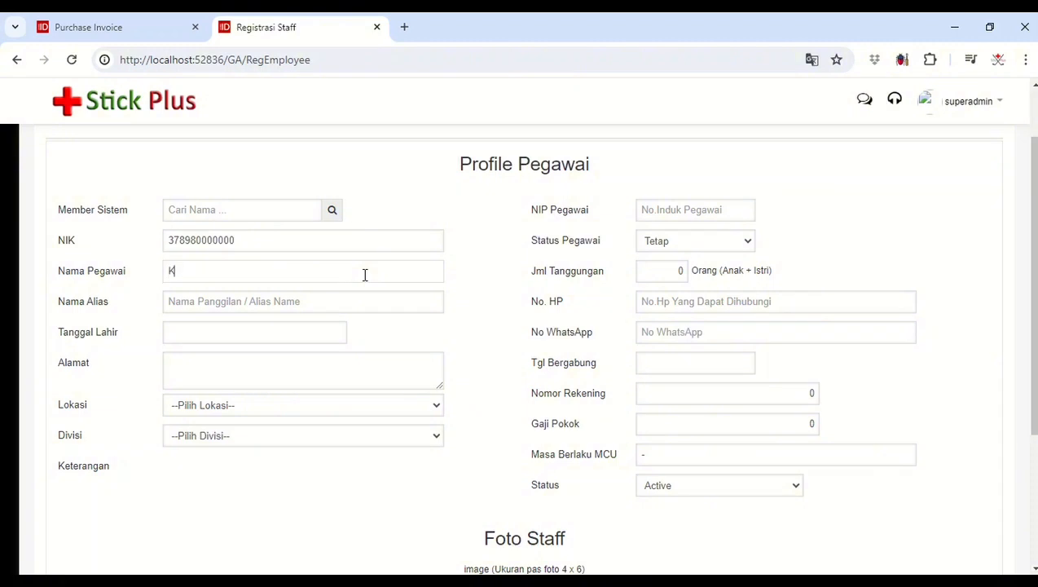
double_click(299, 272)
key(ctrl+c)
click(297, 294)
key(ctrl+v)
Step: Choose the second employee's date of birth and fill in the home address
click(289, 336)
click(302, 369)
scroll(297, 318, down, 7)
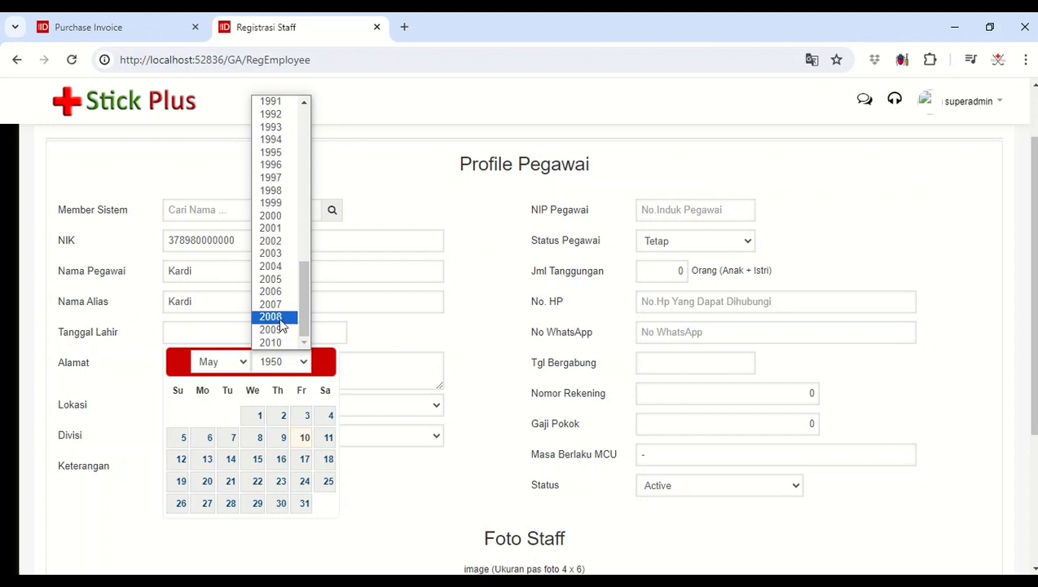
scroll(274, 298, up, 4)
scroll(274, 295, down, 4)
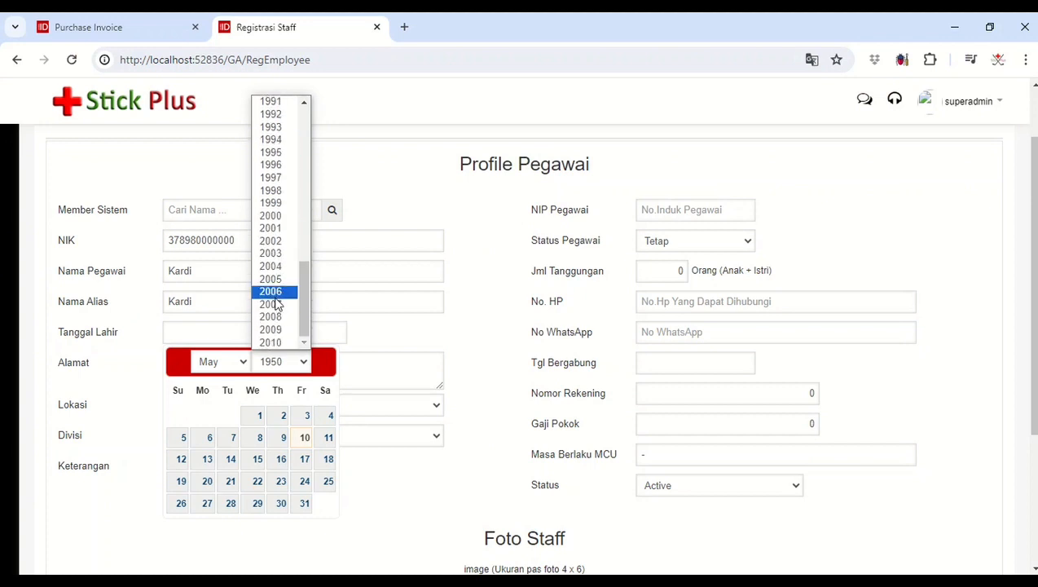
click(274, 292)
click(279, 460)
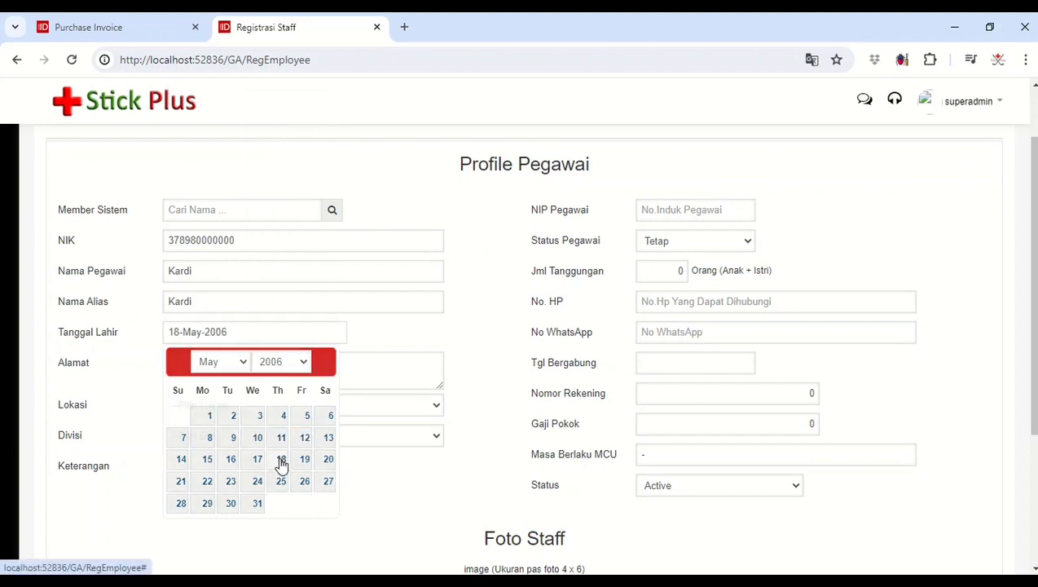
click(282, 368)
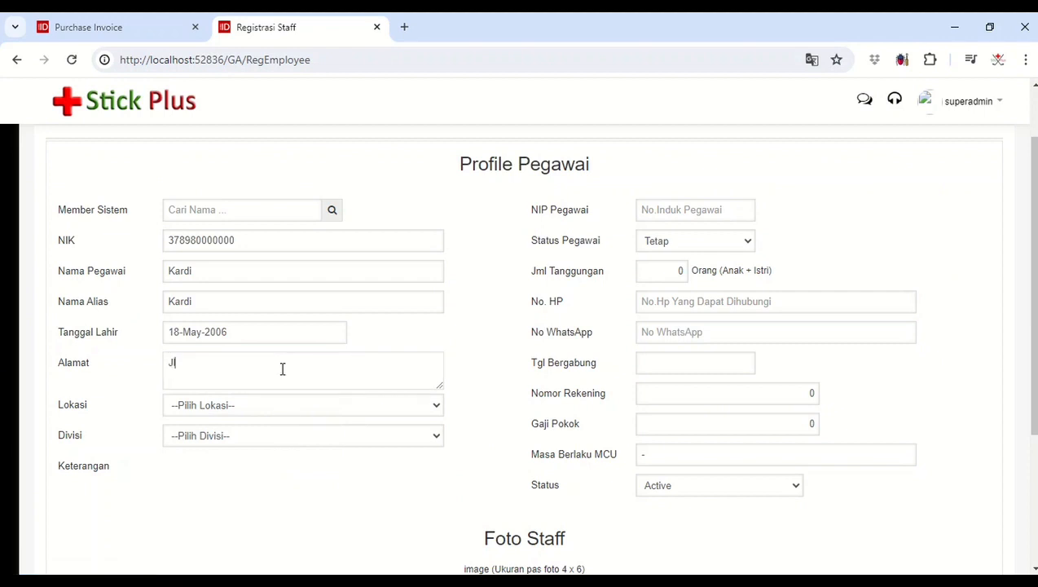
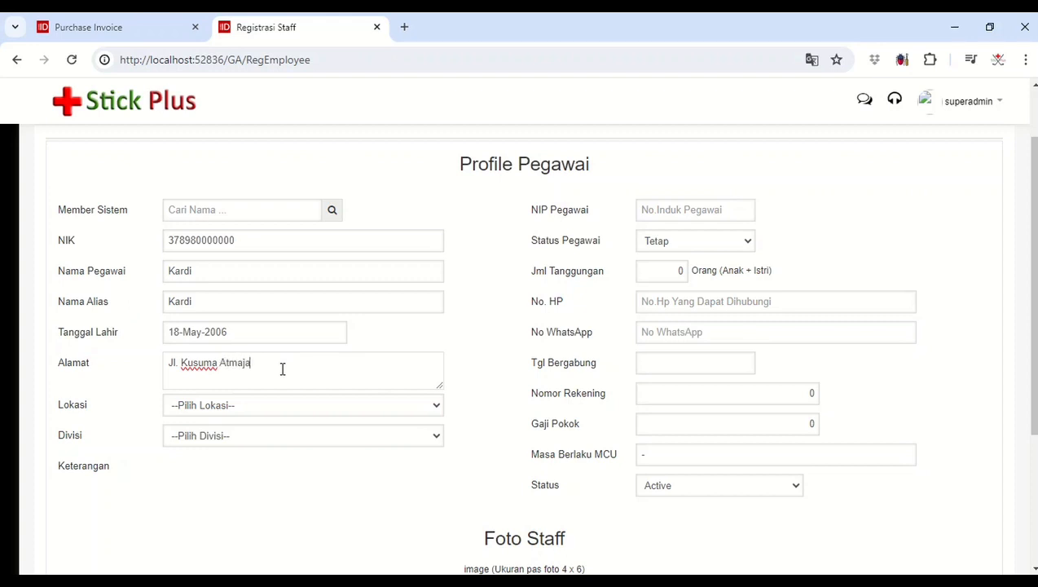
Step: Assign the employee to Lokasi pt cakrawala pratama and Divisi Helper, with Status Pegawai set to Kontrak
click(287, 405)
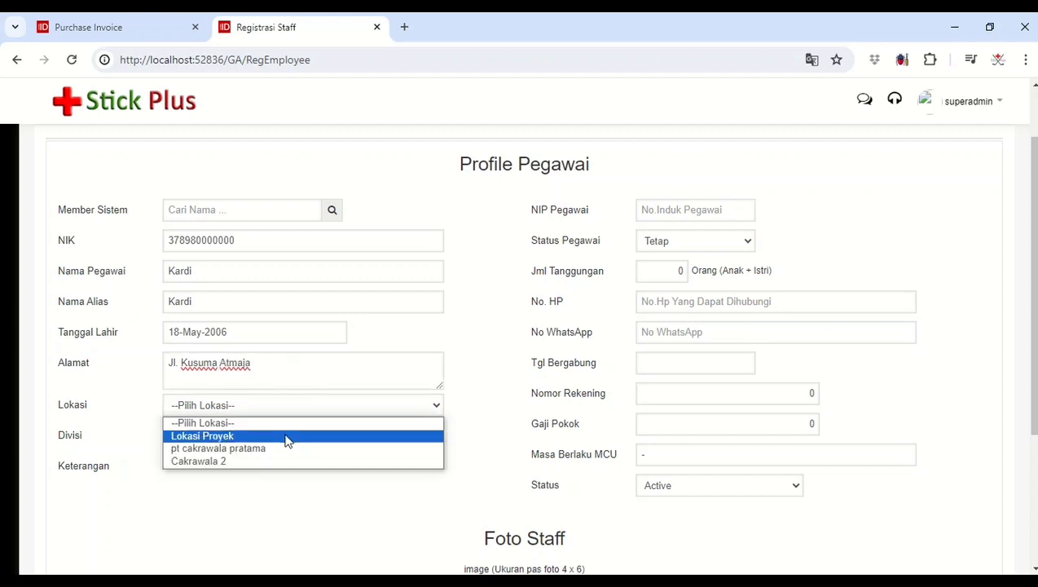
click(285, 451)
click(281, 438)
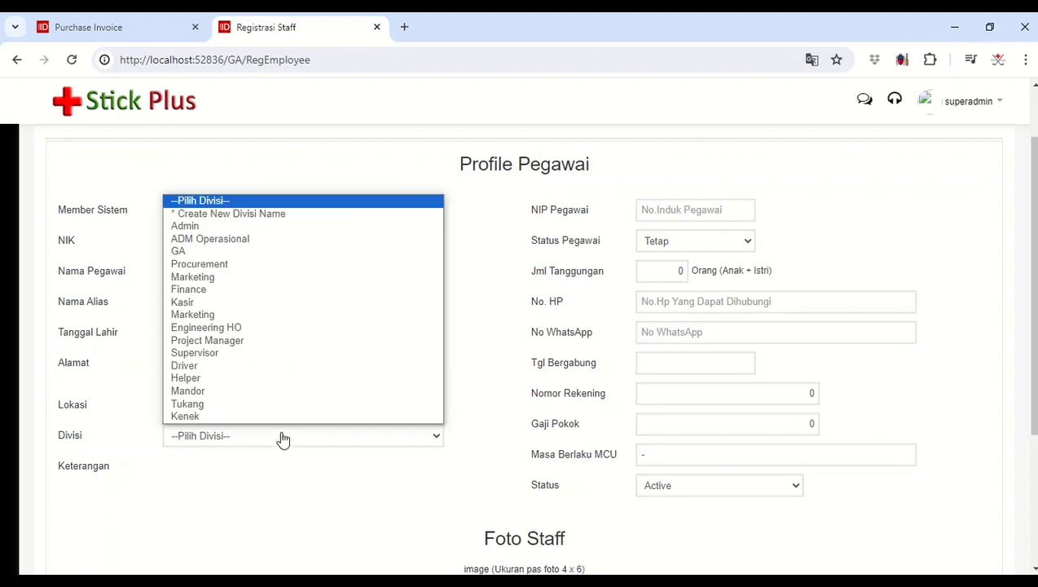
click(282, 380)
click(674, 241)
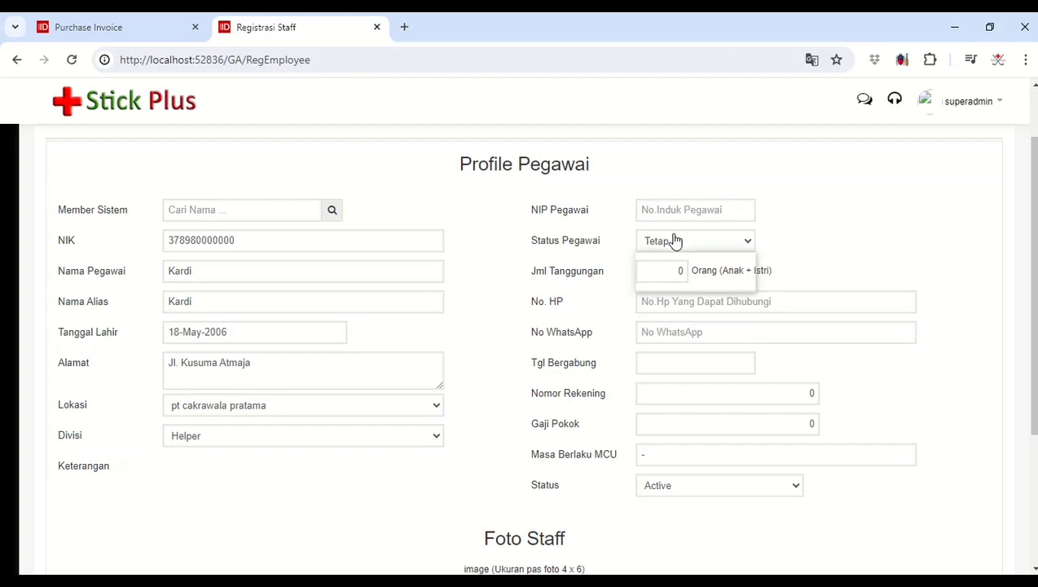
click(664, 284)
Step: Enter the contract helper's mobile phone number and reuse it as the WhatsApp number
click(663, 299)
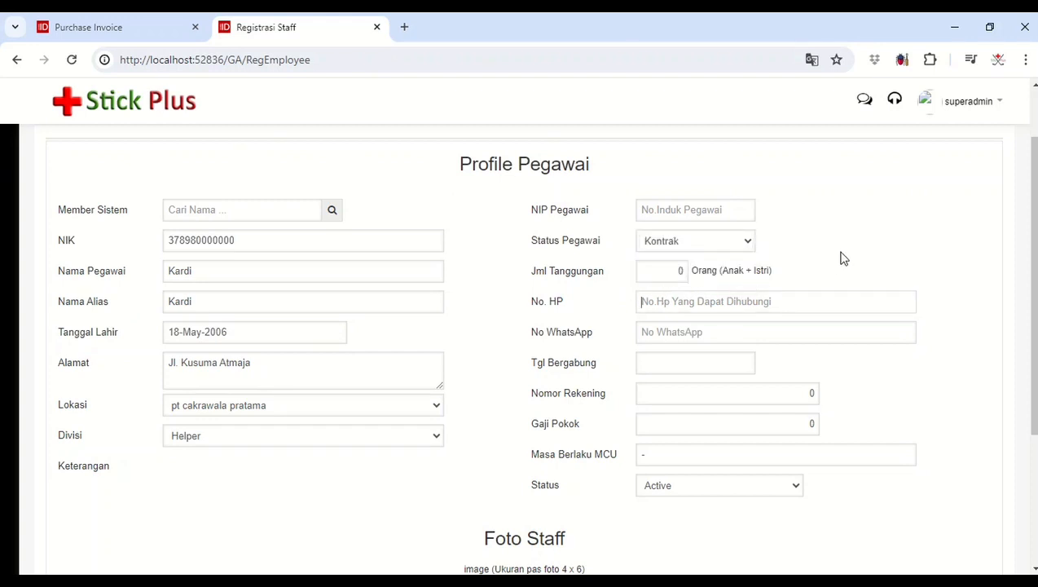
double_click(707, 301)
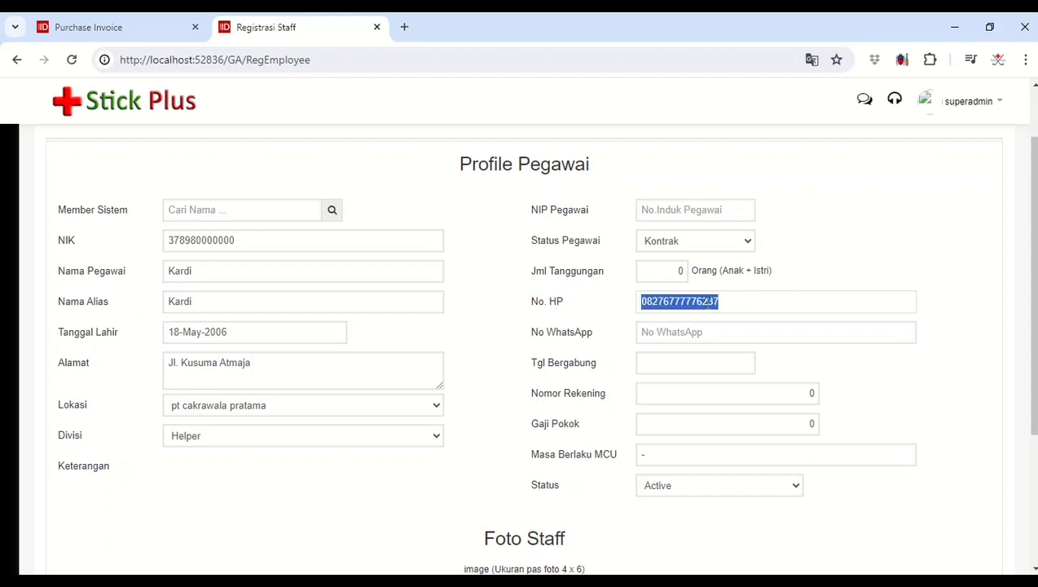
key(ctrl+c)
click(706, 330)
key(ctrl+v)
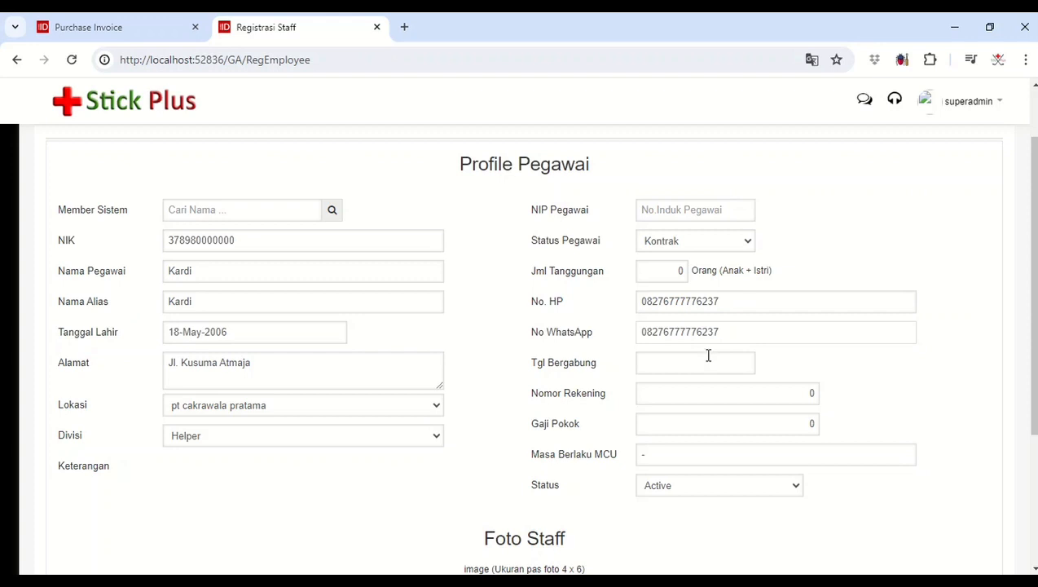
Step: Set the helper's Tgl Bergabung to 08-May-2024 and save the registration
click(706, 359)
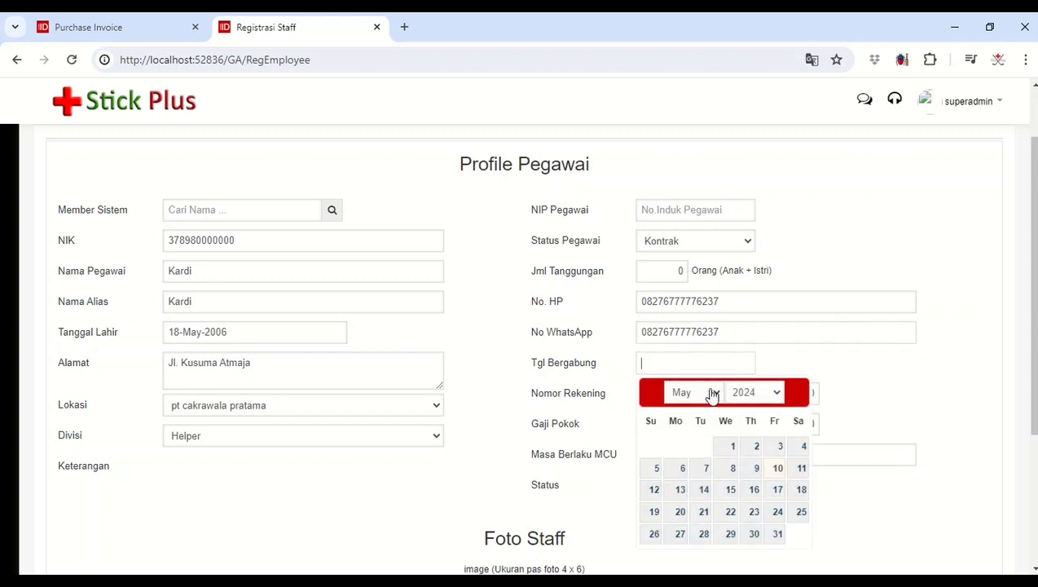
click(732, 468)
scroll(875, 360, down, 3)
click(964, 500)
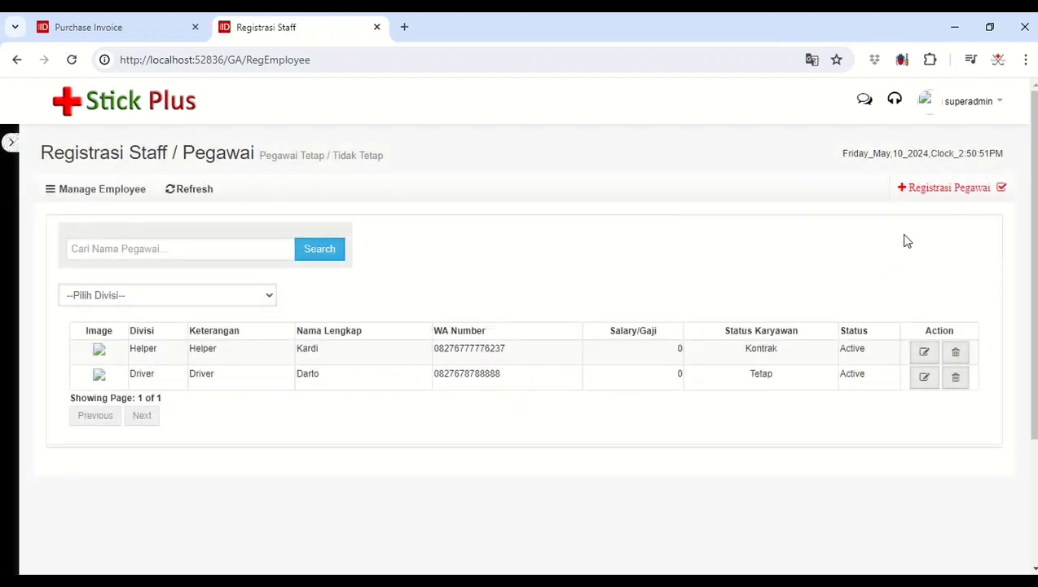
Step: Start a third employee registration and enter the NIK number and full name, copying the name into the alias
click(936, 193)
click(382, 318)
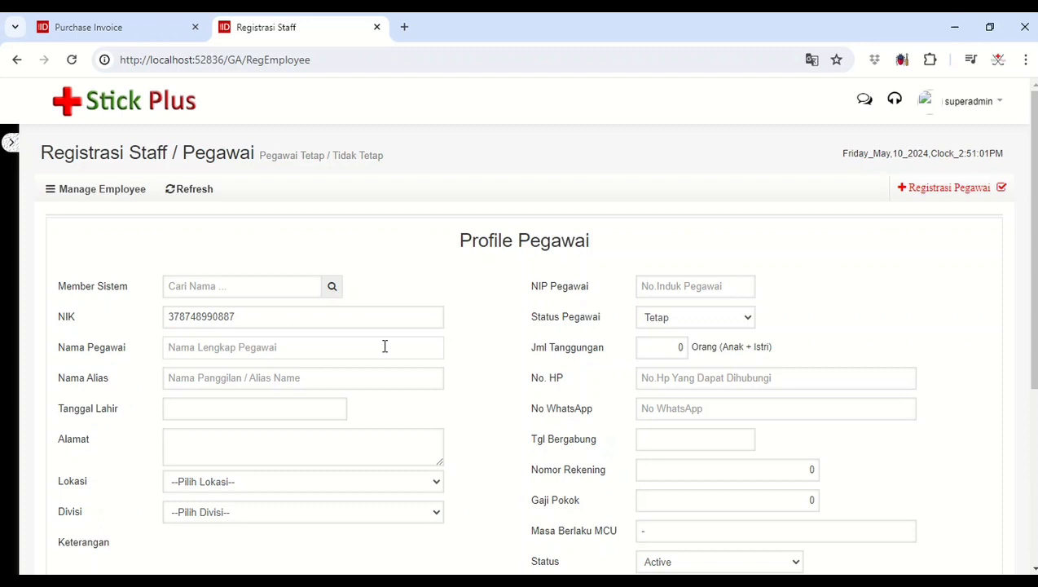
click(385, 347)
text(Tar)
double_click(175, 347)
click(227, 379)
key(ctrl+v)
Step: Choose the third employee's date of birth and enter the home address
click(223, 404)
click(291, 239)
scroll(293, 388, down, 7)
click(272, 437)
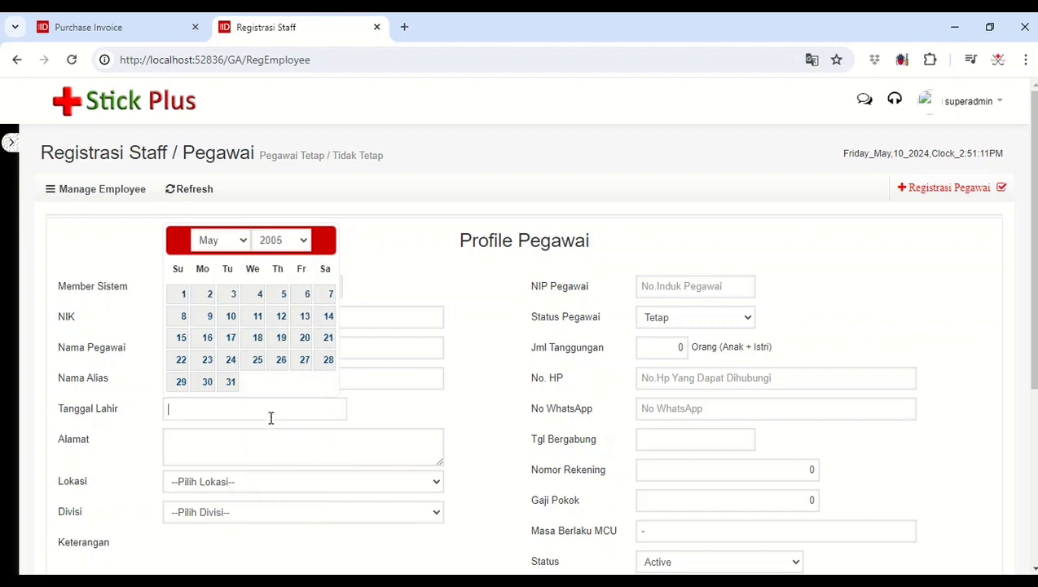
click(253, 360)
click(264, 450)
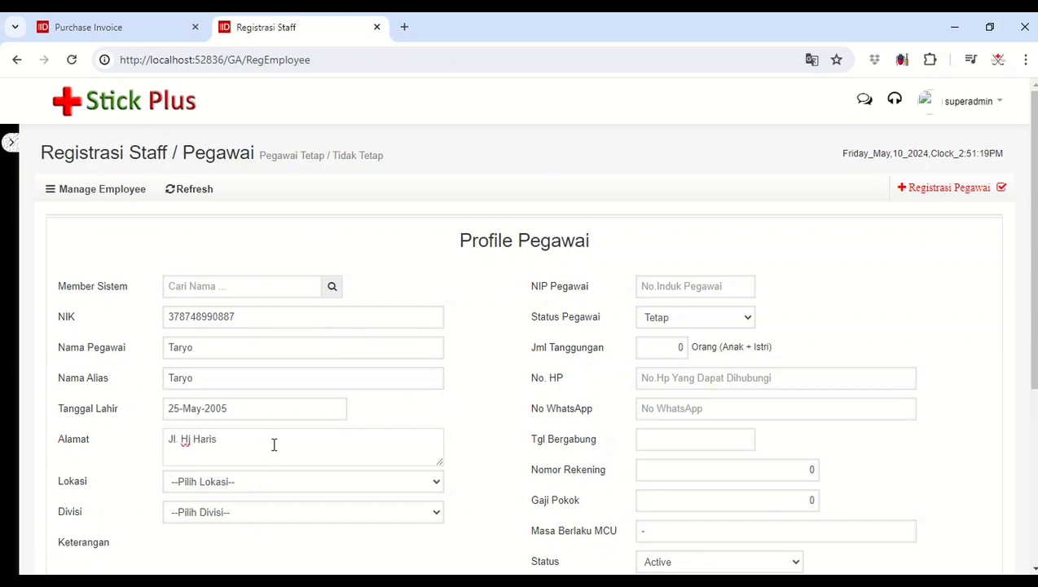
Step: Set the third employee's Lokasi to pt cakrawala pratama and Divisi to Helper
click(288, 483)
click(286, 524)
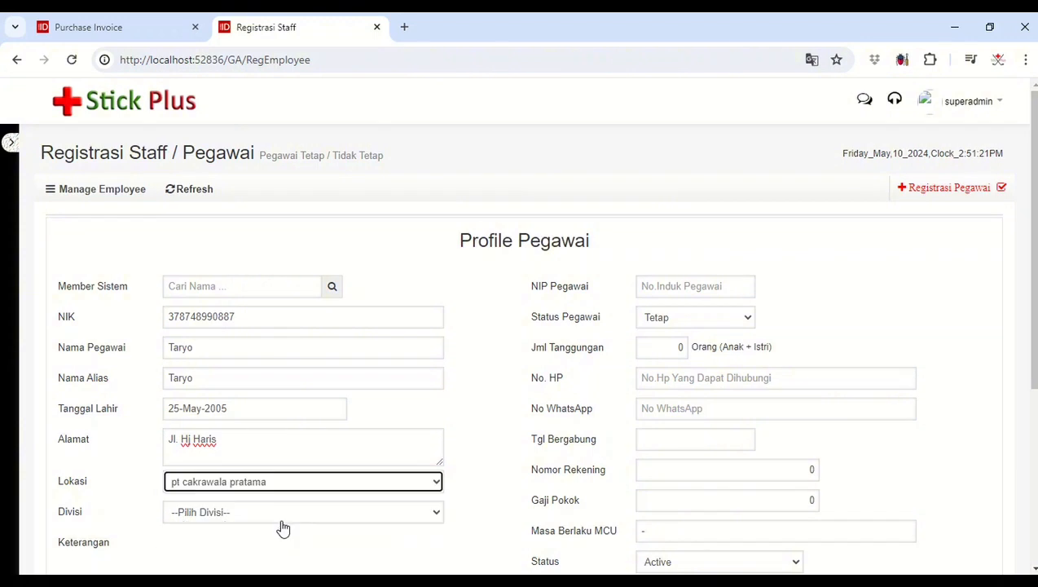
click(278, 518)
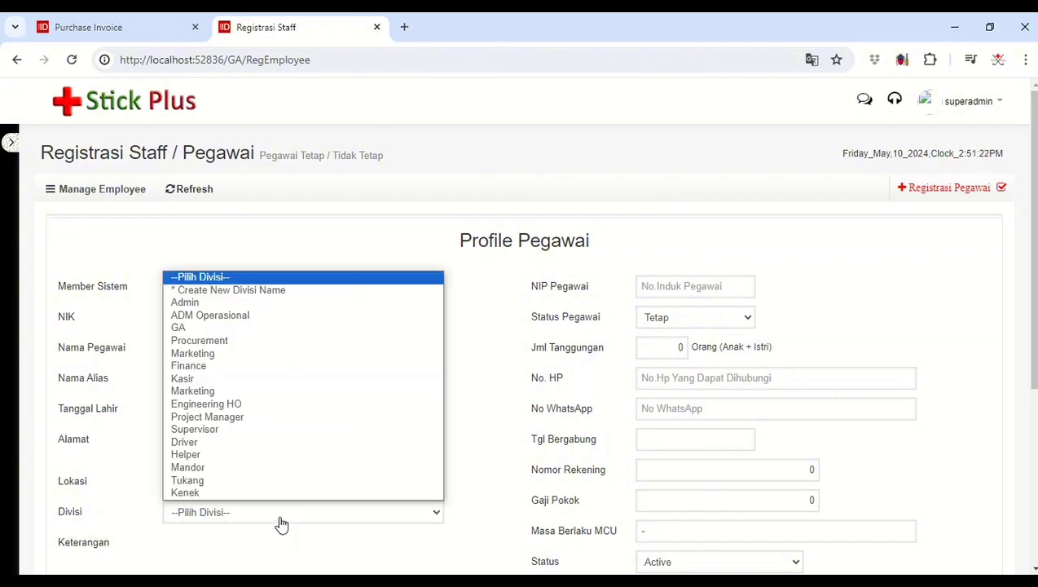
click(263, 455)
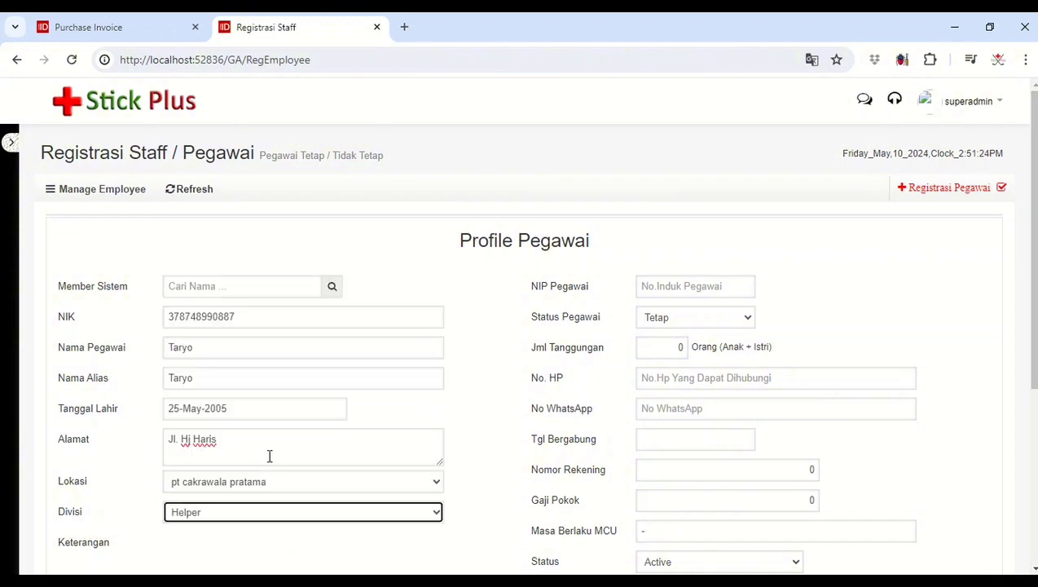
Step: Enter the third employee's mobile number and copy it into the WhatsApp number
click(686, 376)
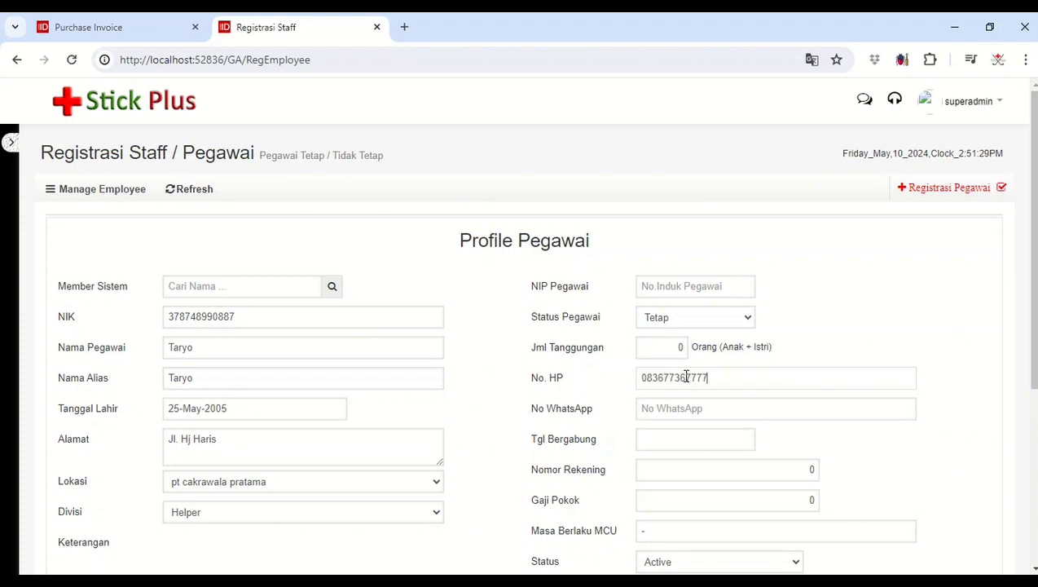
double_click(699, 366)
double_click(703, 377)
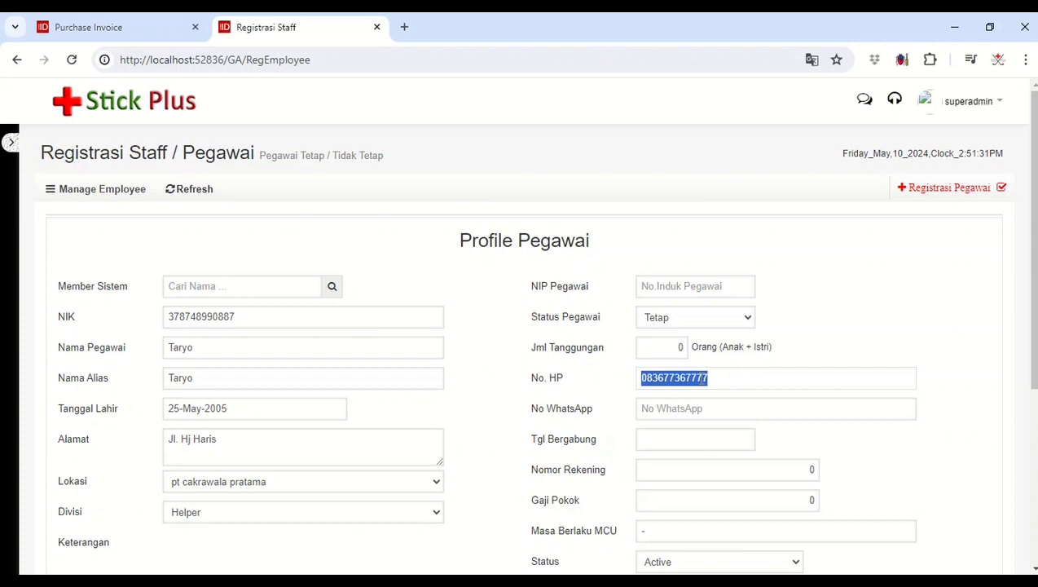
click(695, 406)
key(ctrl+v)
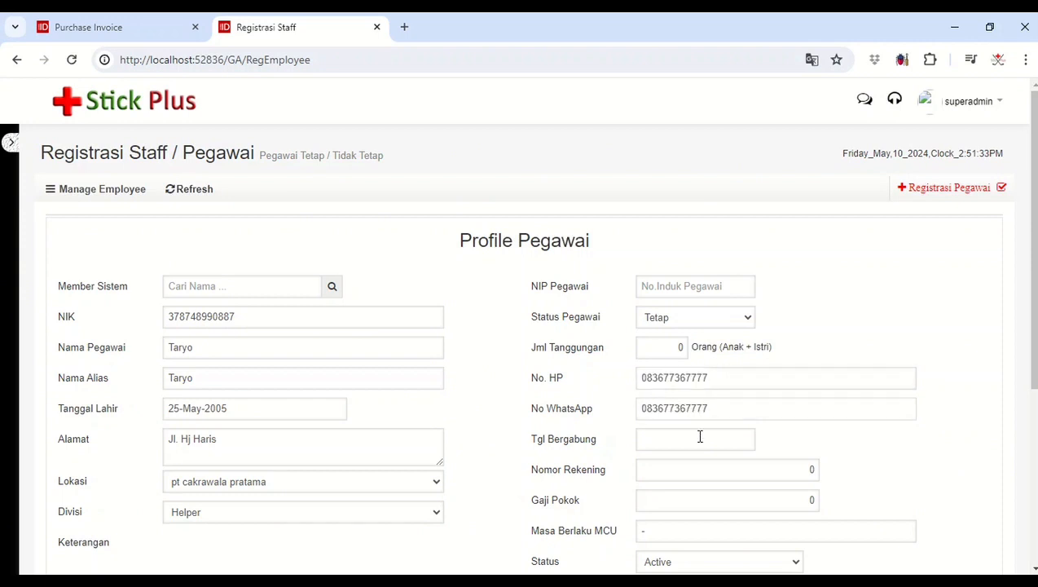
Step: Set the third employee's Tgl Bergabung to 06-May-2024 and save the registration
click(699, 438)
scroll(701, 436, down, 1)
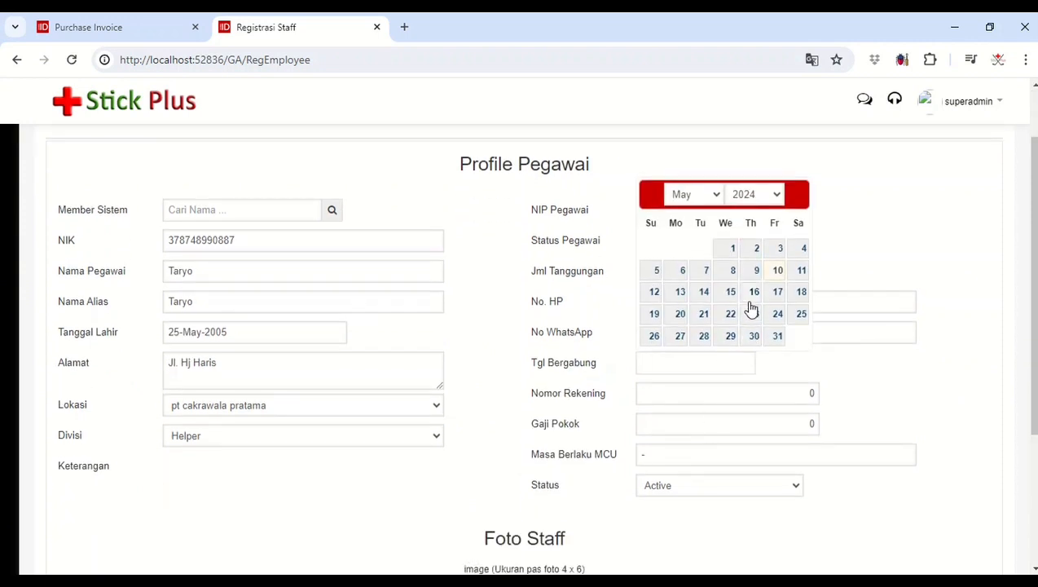
click(683, 270)
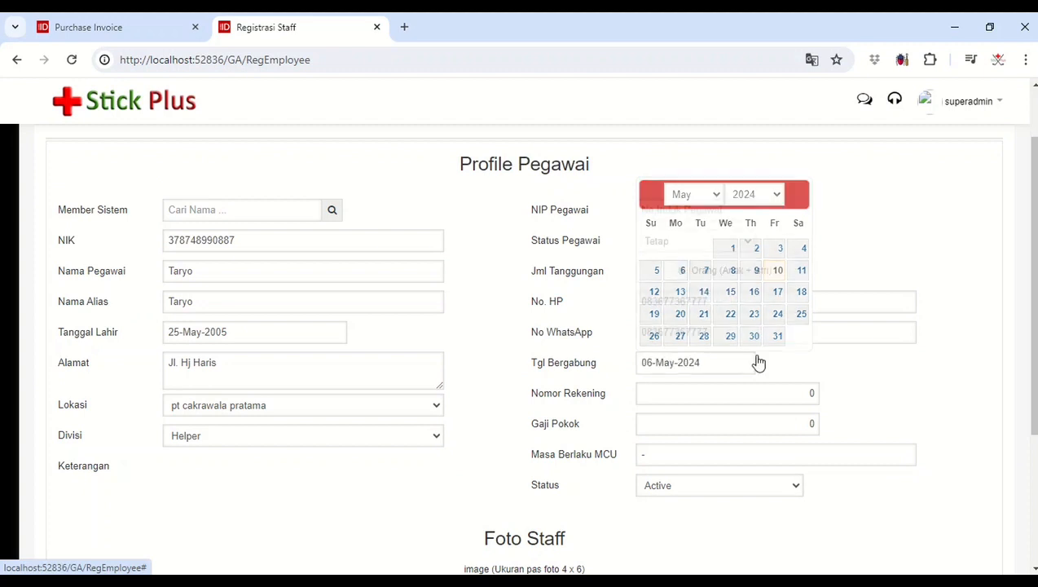
scroll(959, 454, down, 2)
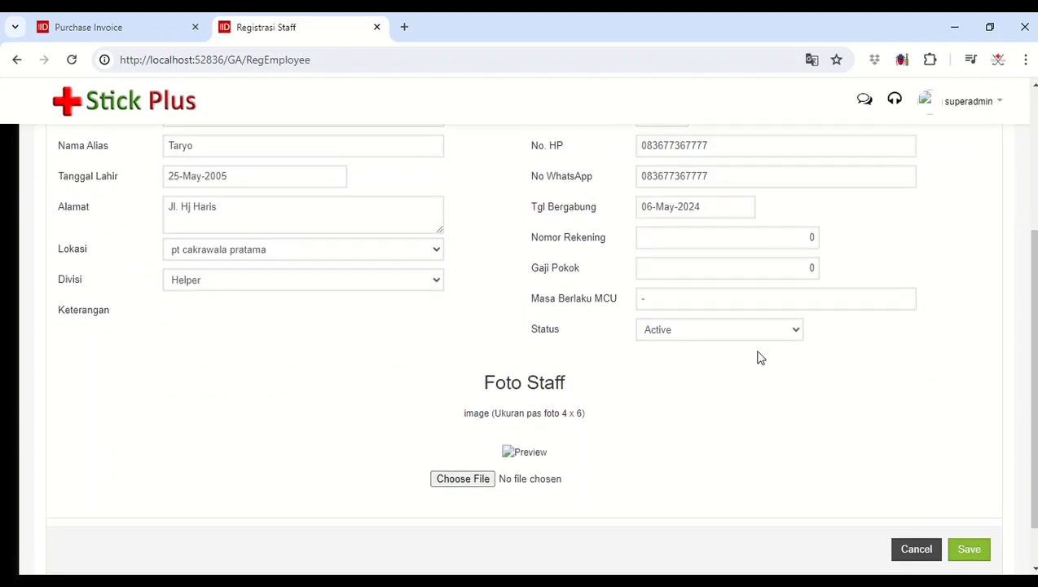
scroll(758, 357, down, 1)
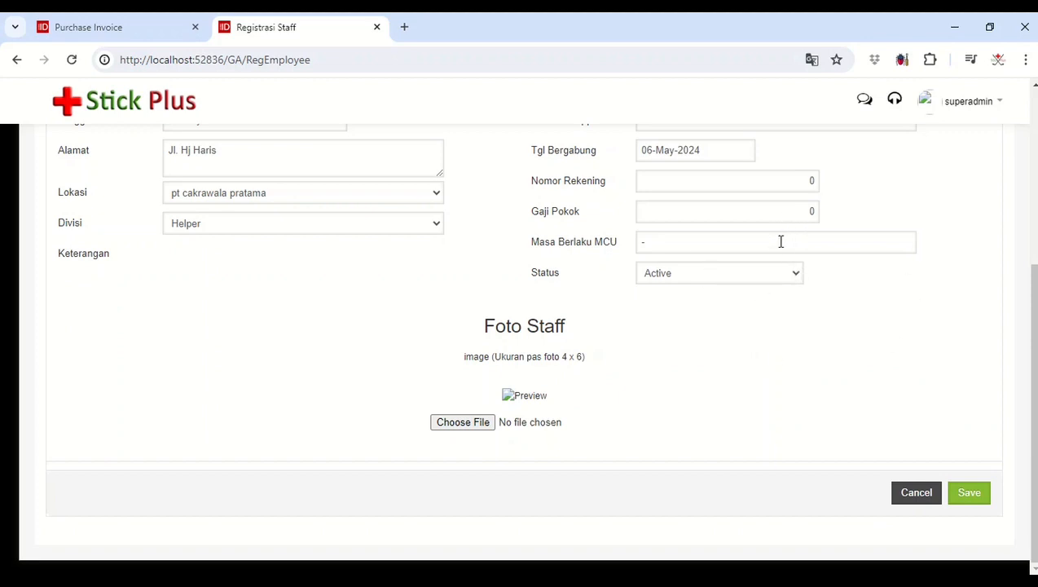
click(965, 496)
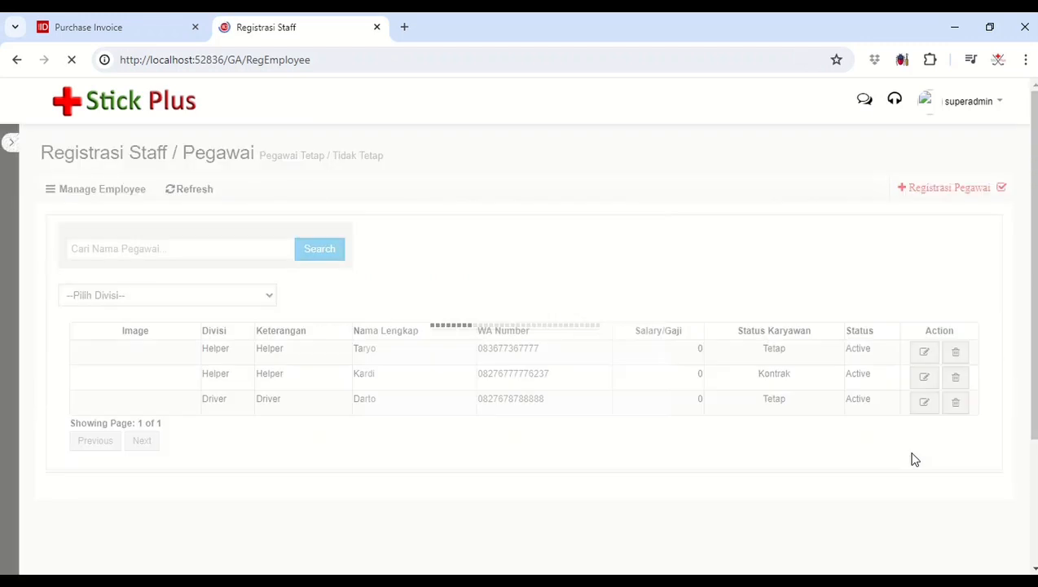
Step: Open the vehicle data page (Kendaraan) in the Logistik section
click(150, 34)
click(277, 29)
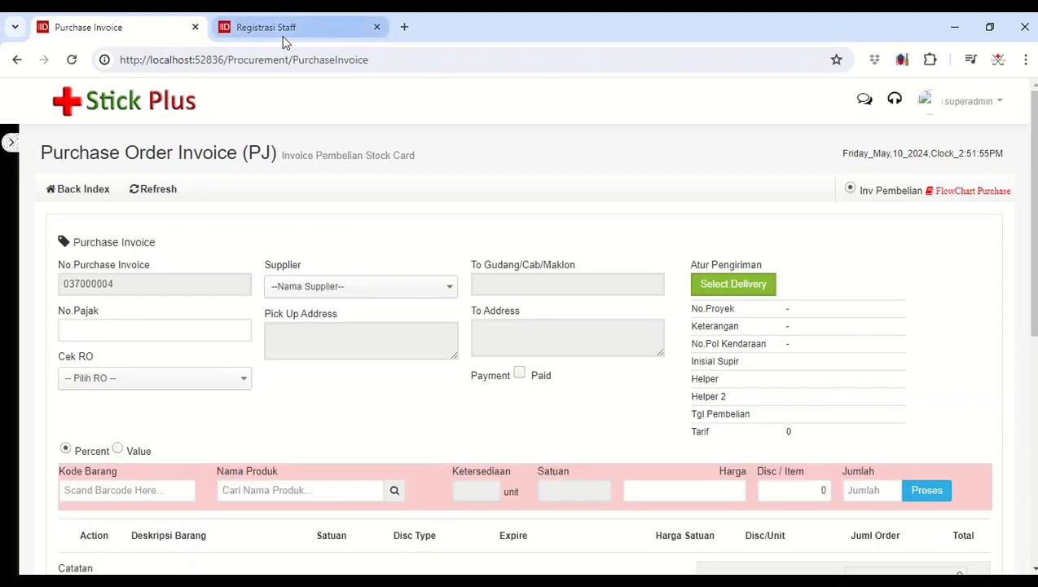
click(15, 148)
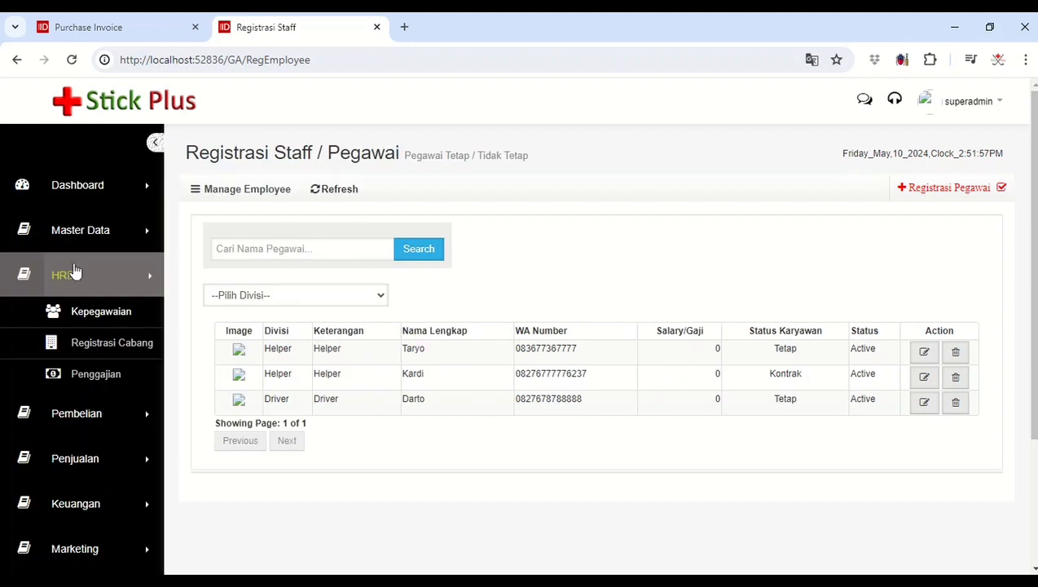
click(79, 281)
scroll(81, 283, down, 1)
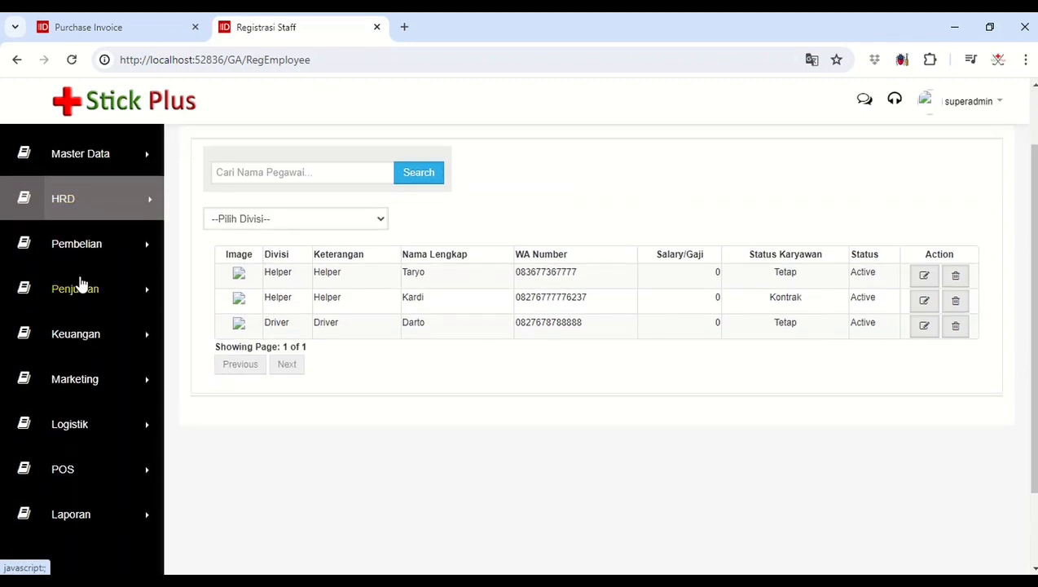
click(107, 214)
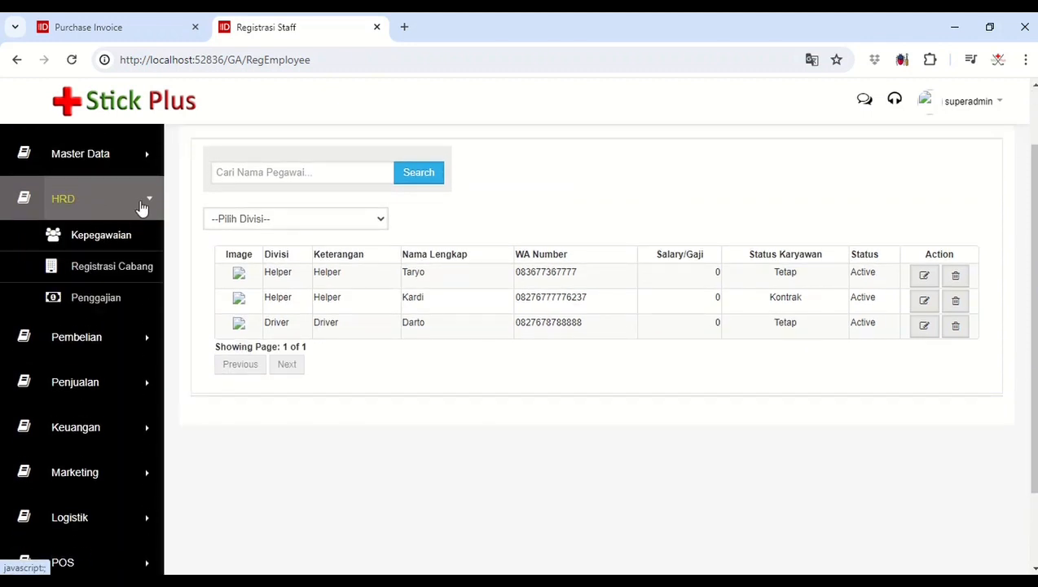
click(141, 206)
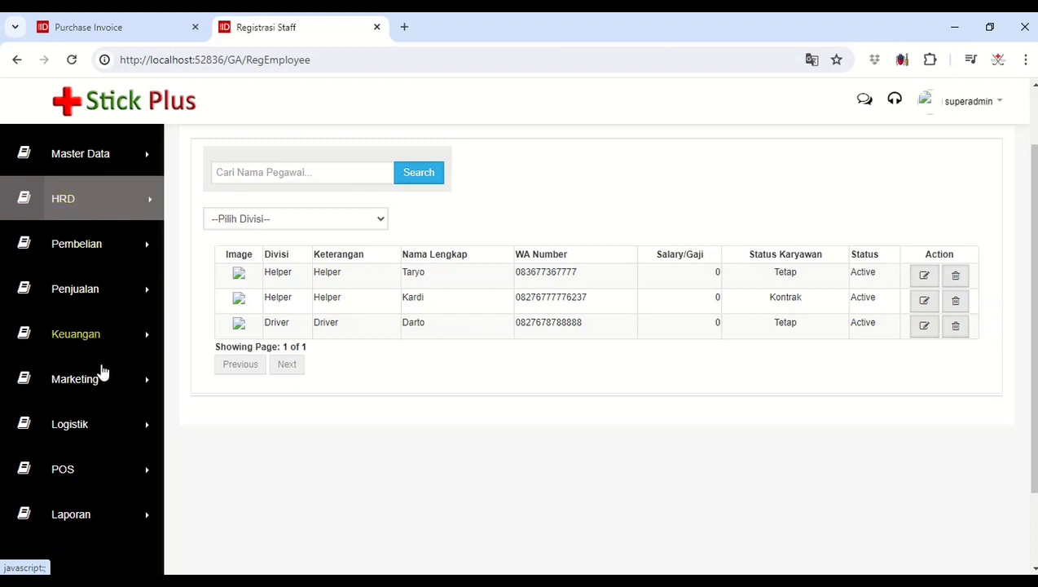
click(99, 425)
click(101, 465)
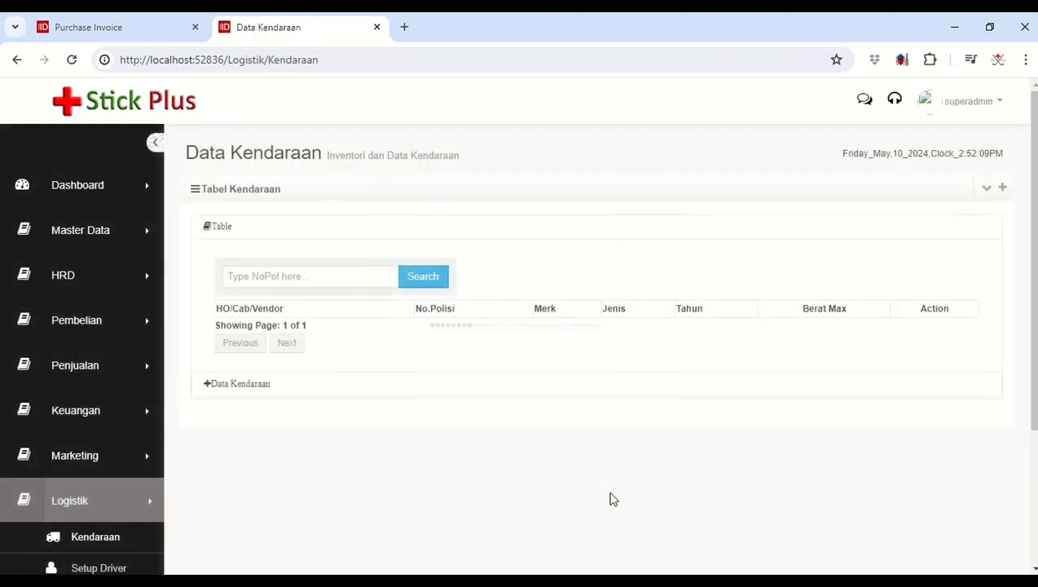
Step: Start a new vehicle record for pt cakrawala pratama with No.Polisi B 1234 HJM and Merk Kendaraan MITSUBISHI
click(1003, 192)
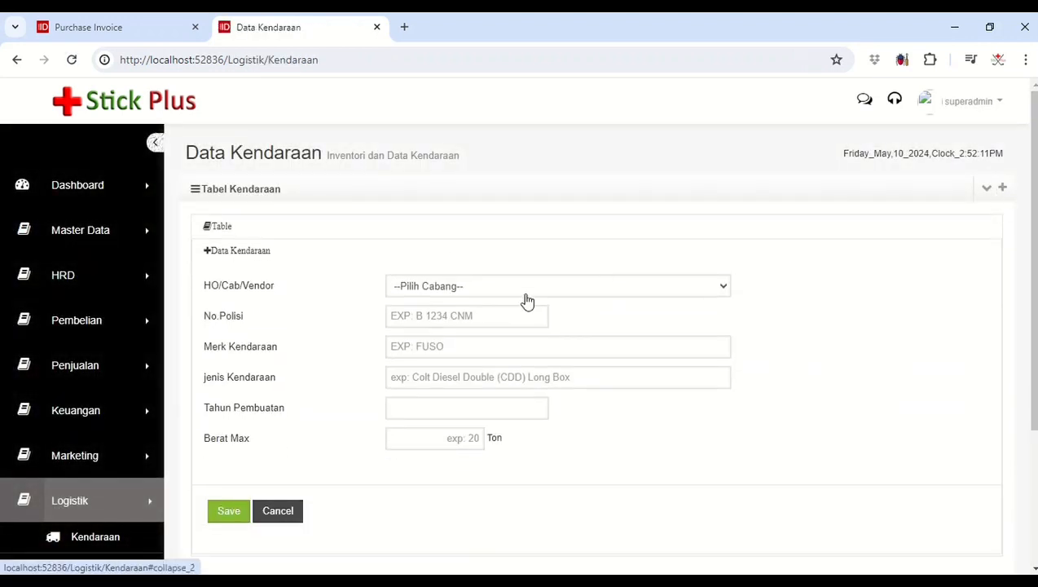
click(524, 291)
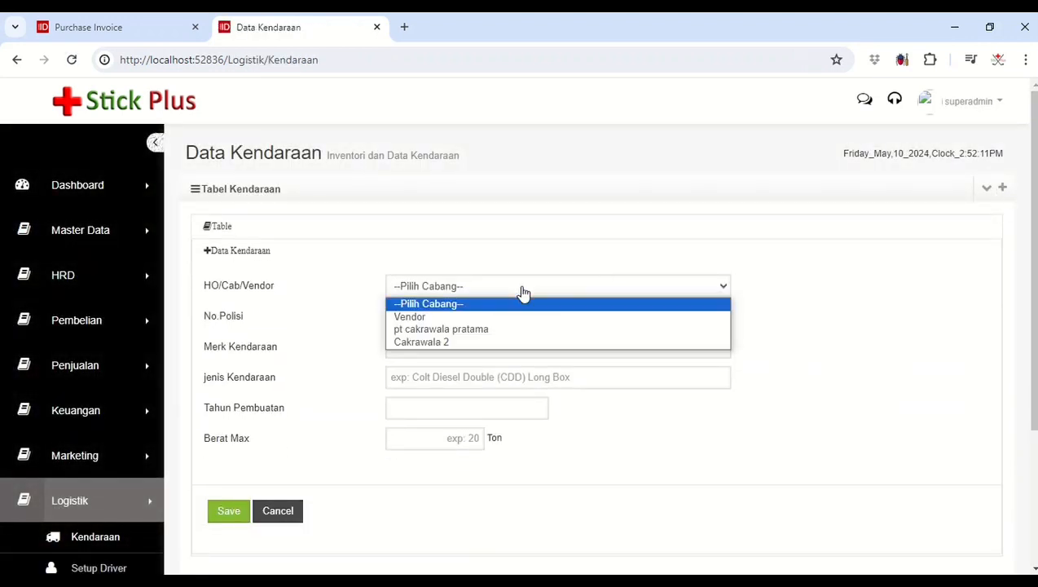
click(481, 334)
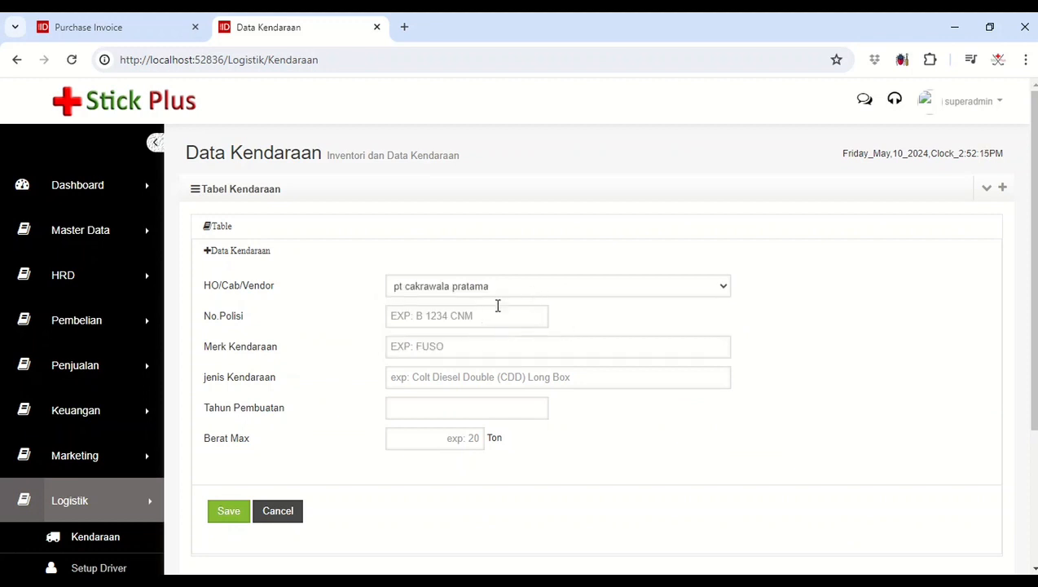
click(490, 316)
text(B 1234 HJ)
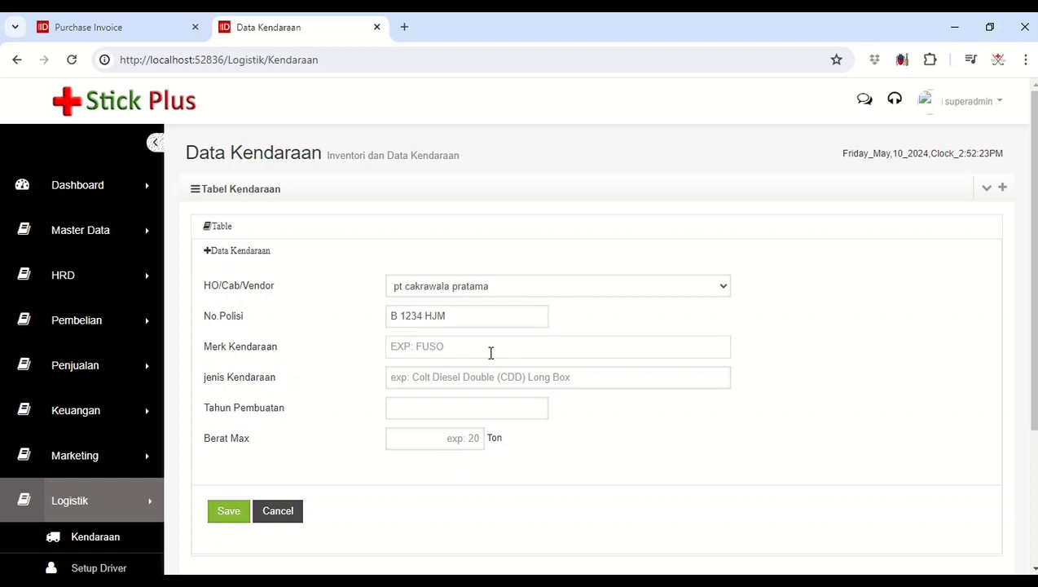
text(M)
text(ITSUBISHI)
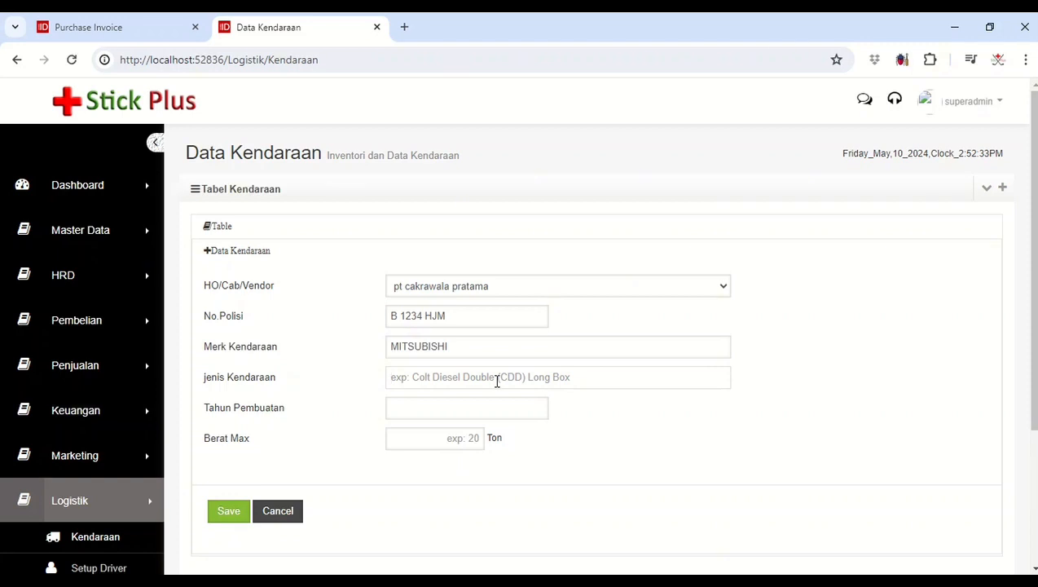
text(c)
Step: Set the vehicle's Jenis Kendaraan to Double Engkel and Tahun Pembuatan to 2021
key(BackSpace)
text(Double Engkel)
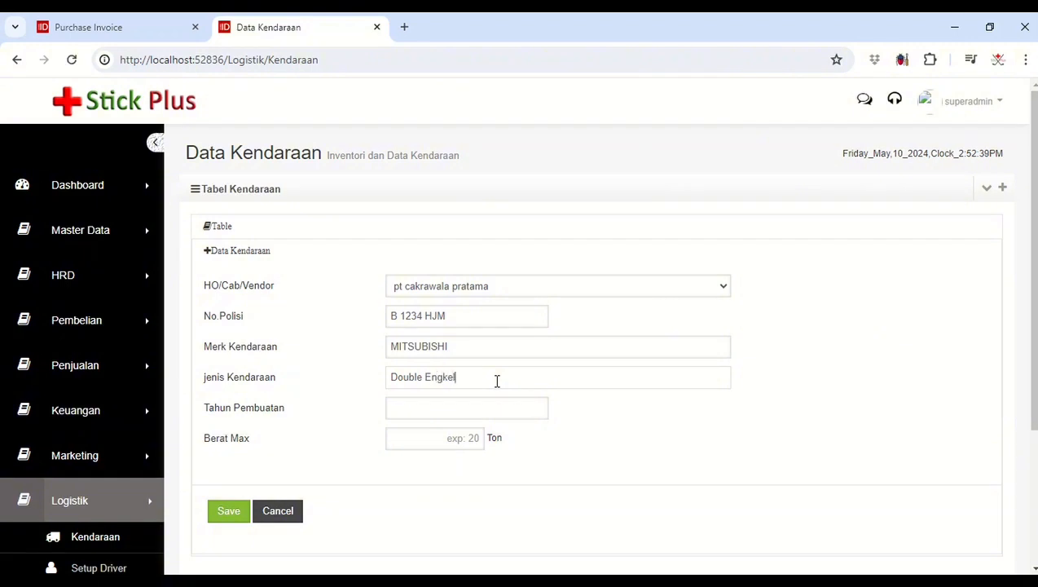
click(501, 406)
click(499, 204)
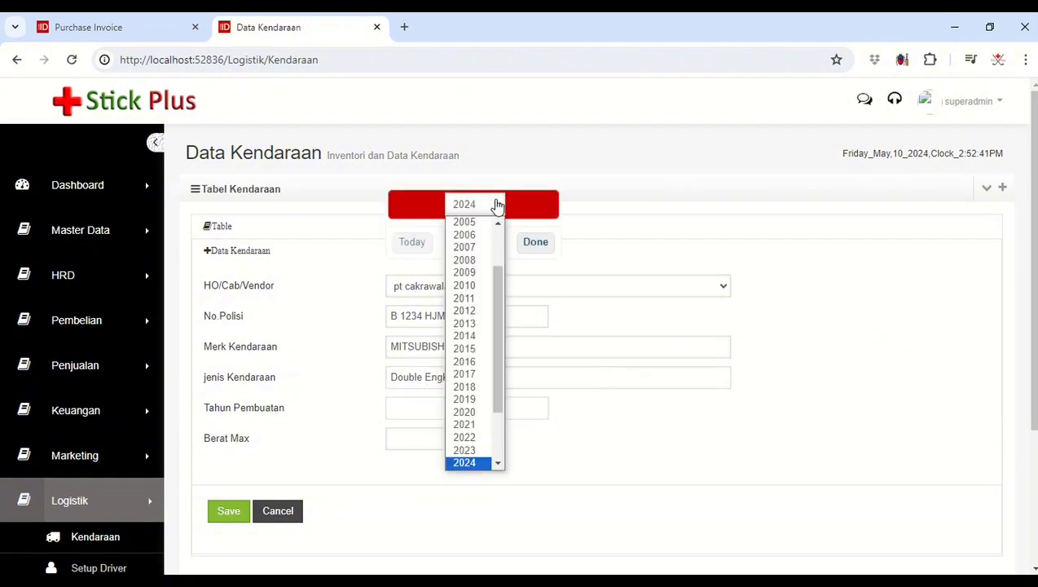
click(465, 425)
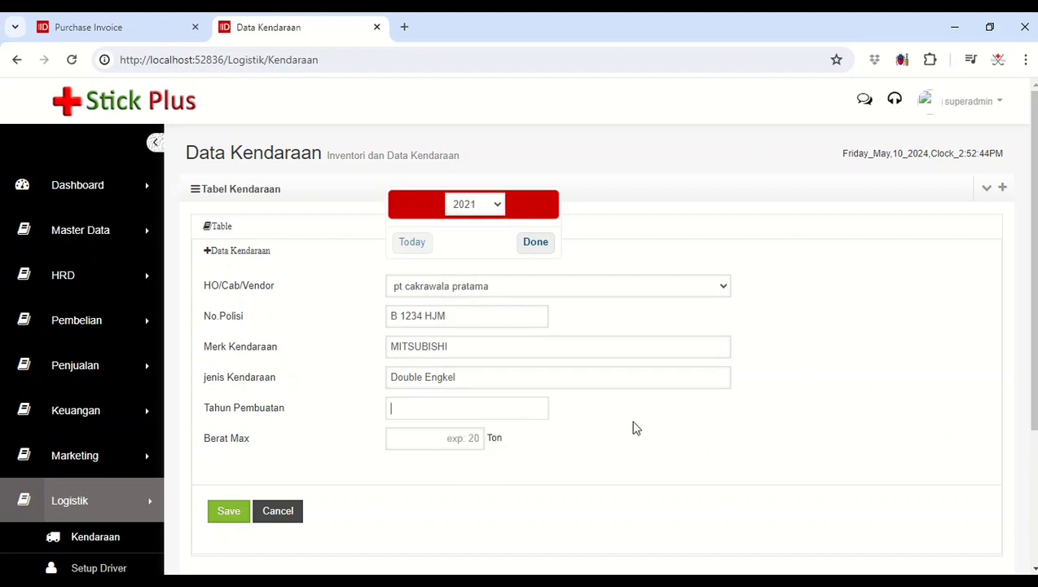
Step: Set the vehicle's Berat Max to 20 Ton and save the record
click(472, 445)
text(20)
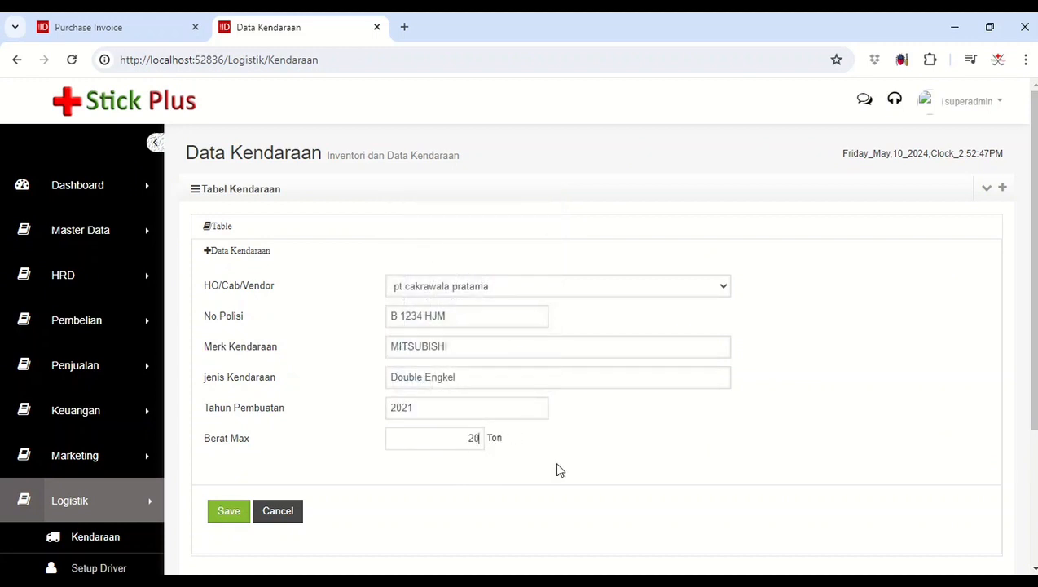
click(228, 511)
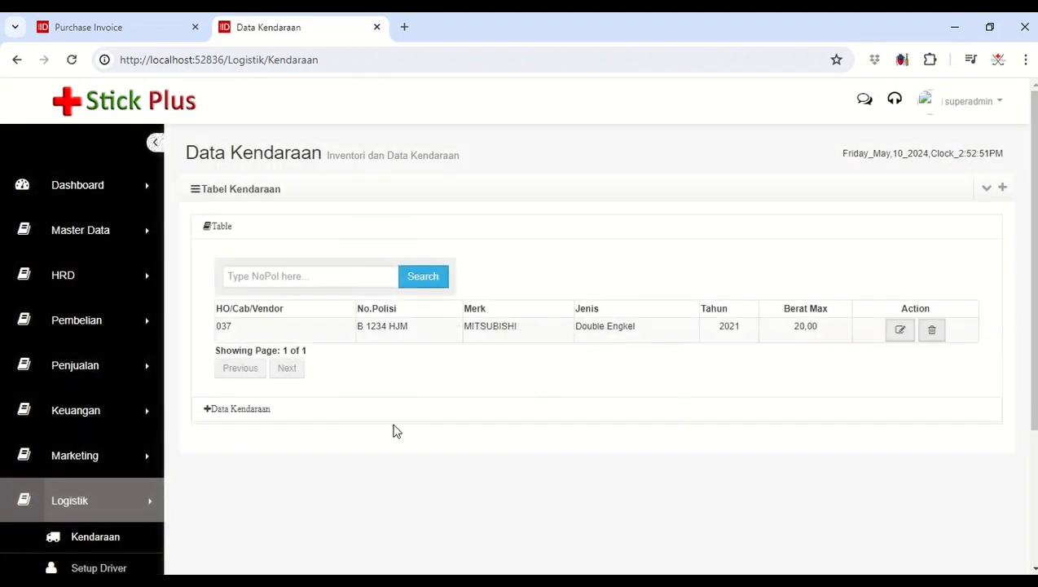
scroll(384, 429, down, 1)
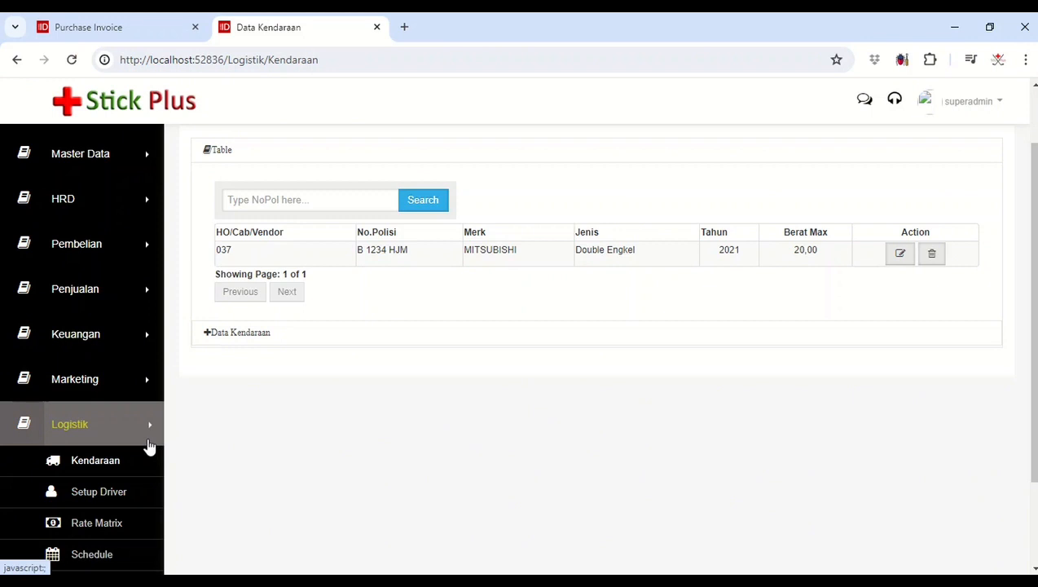
scroll(148, 445, up, 1)
click(115, 493)
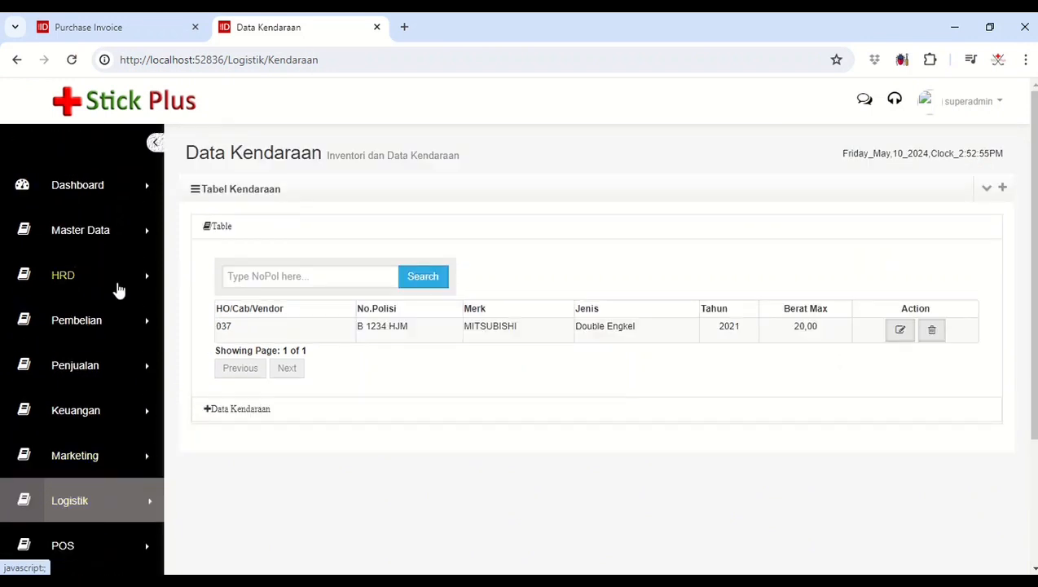
click(93, 501)
scroll(125, 512, down, 1)
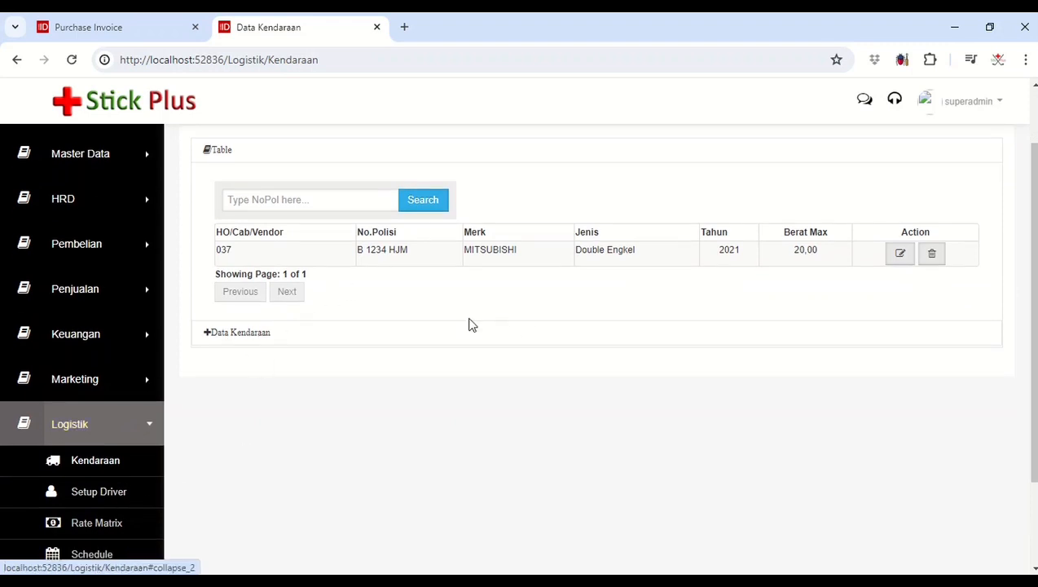
click(132, 426)
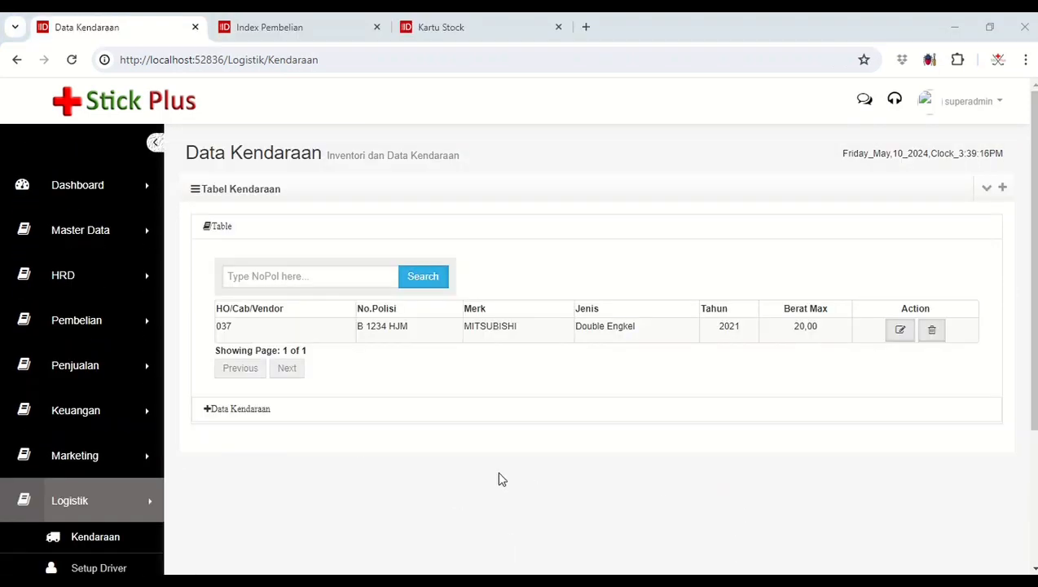
Step: Open the purchase index page, then switch to PowerPoint to check the purchase flowchart slide
click(99, 323)
click(107, 387)
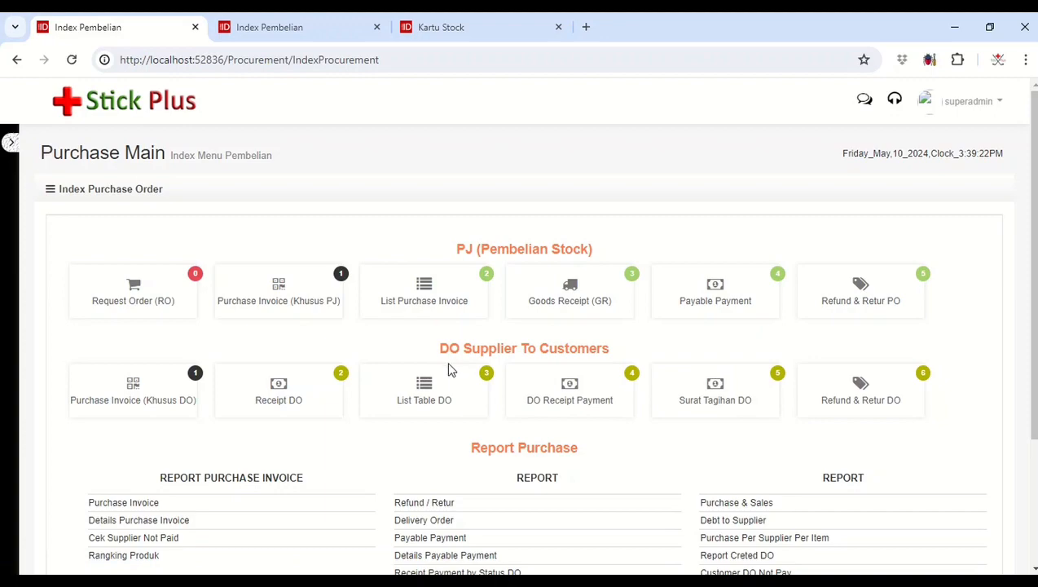
click(381, 580)
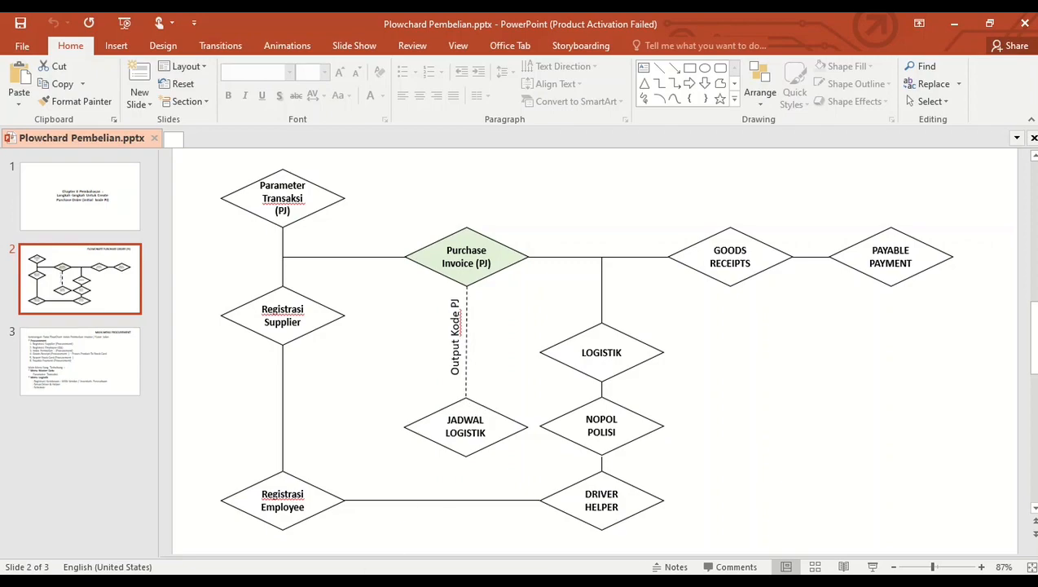
Step: Return to Stick Plus and start a Purchase Invoice (Khusus PJ) with PT mayora as the supplier
click(244, 521)
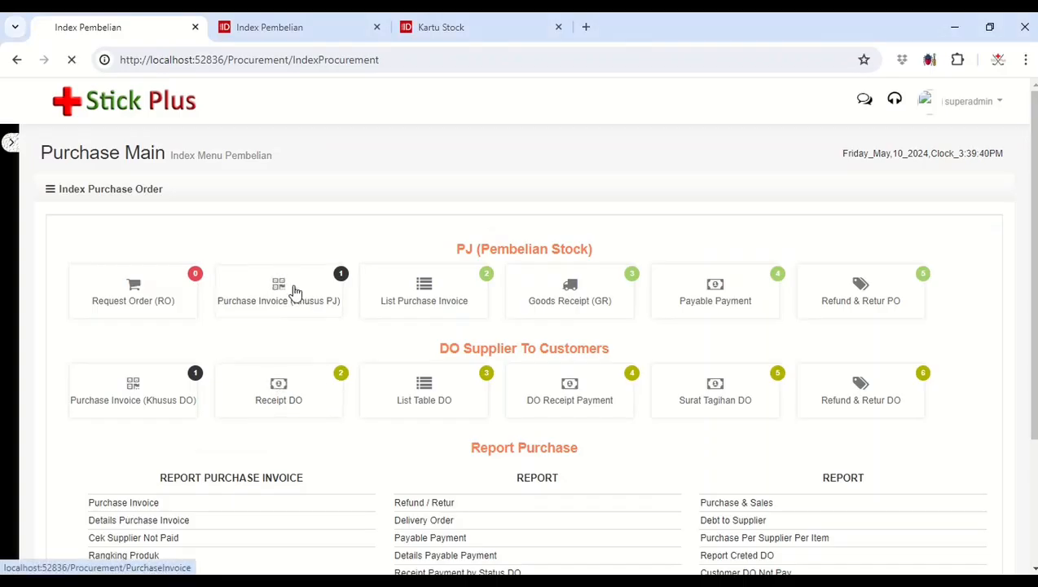
click(343, 289)
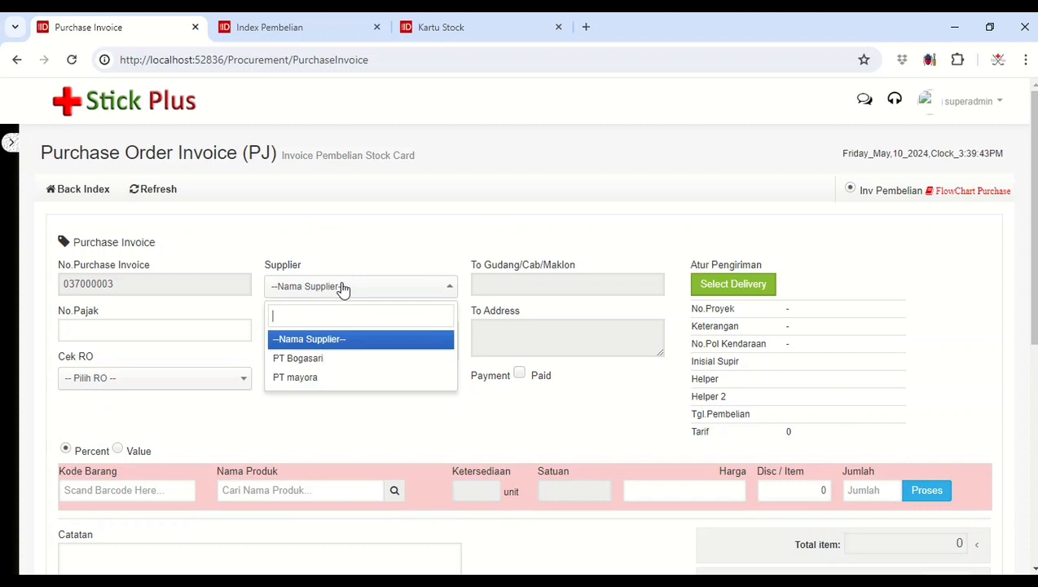
click(339, 384)
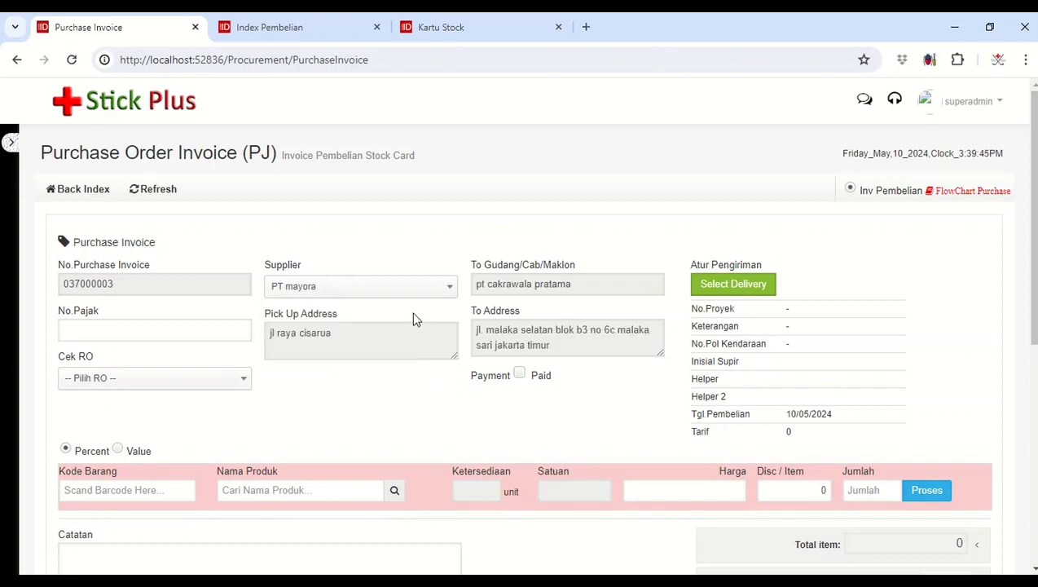
Step: Open the delivery settings, choose To Gudang / Cabang / Maklon and set the destination to pt cakrawala pratama
click(733, 285)
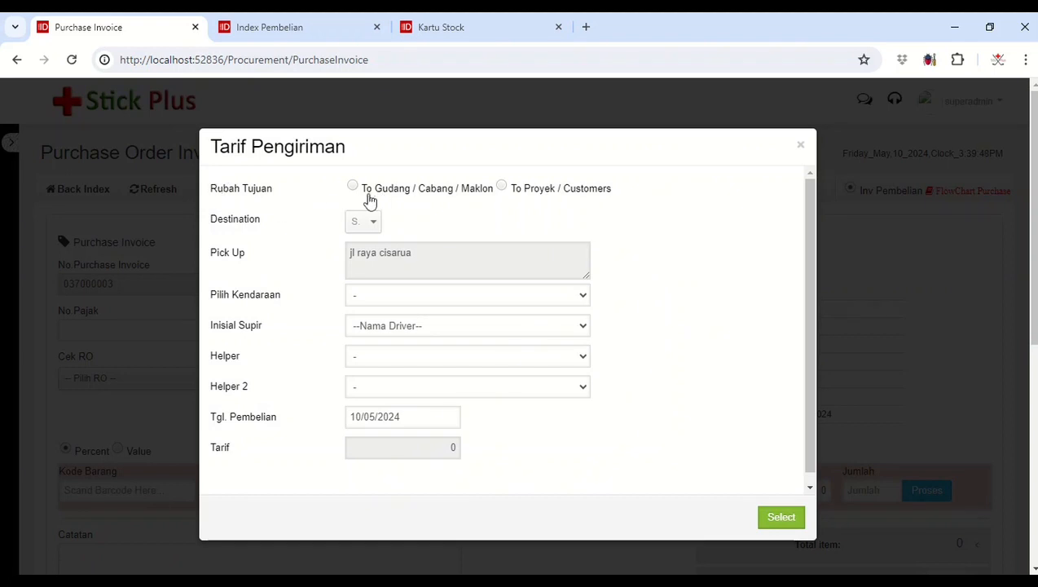
click(802, 146)
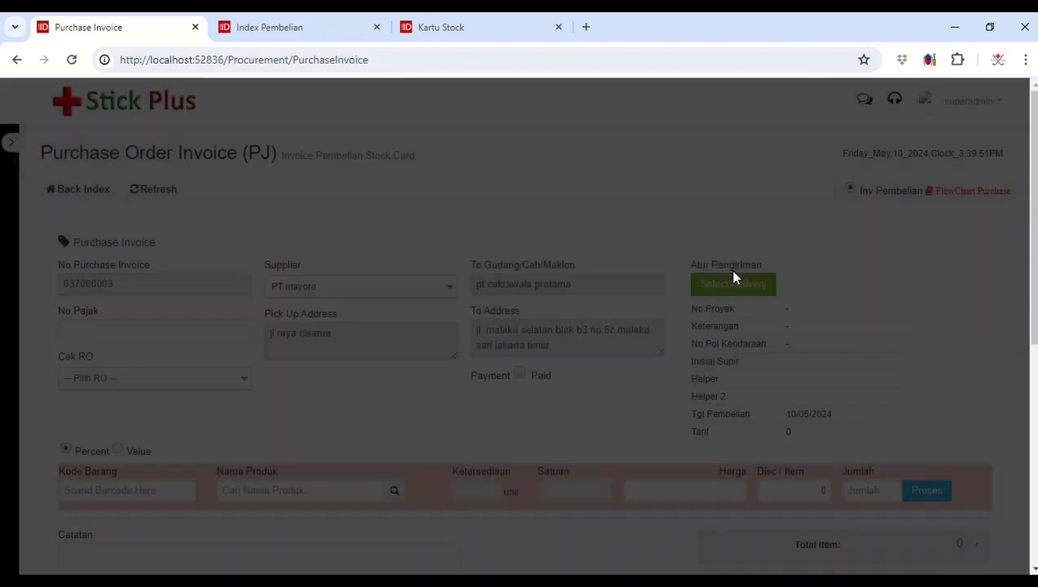
click(725, 285)
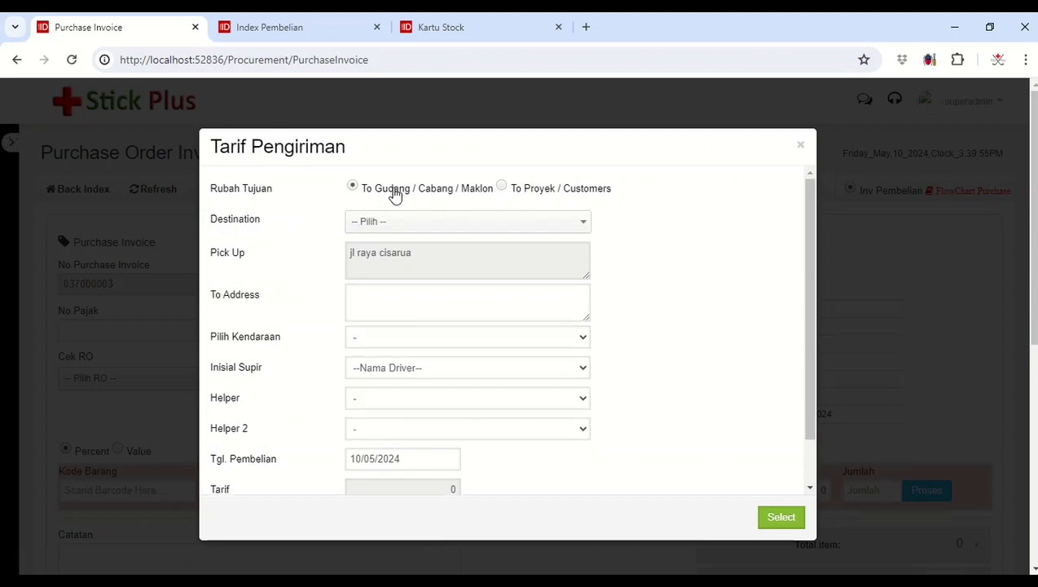
click(405, 231)
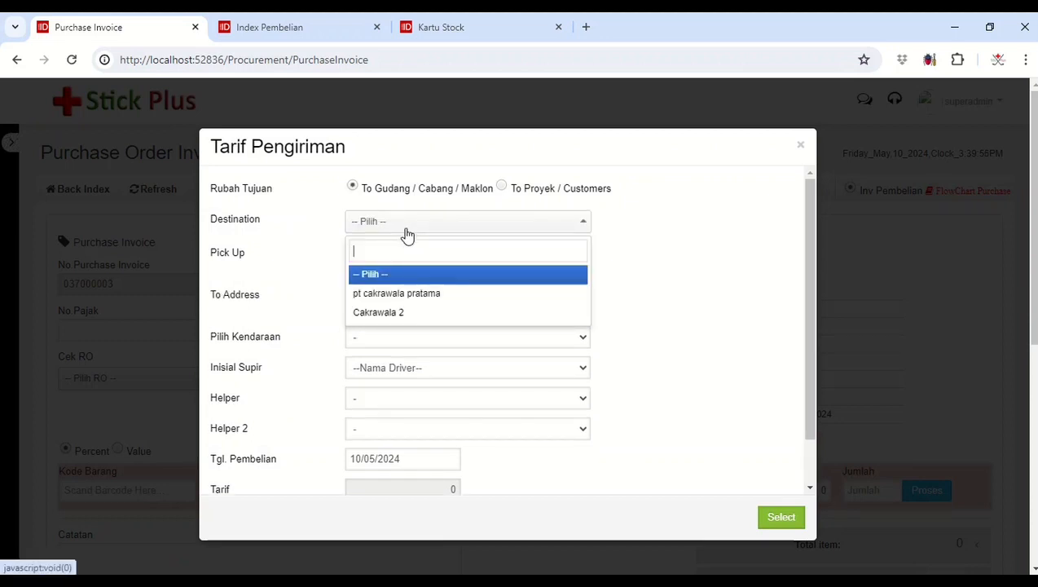
click(405, 295)
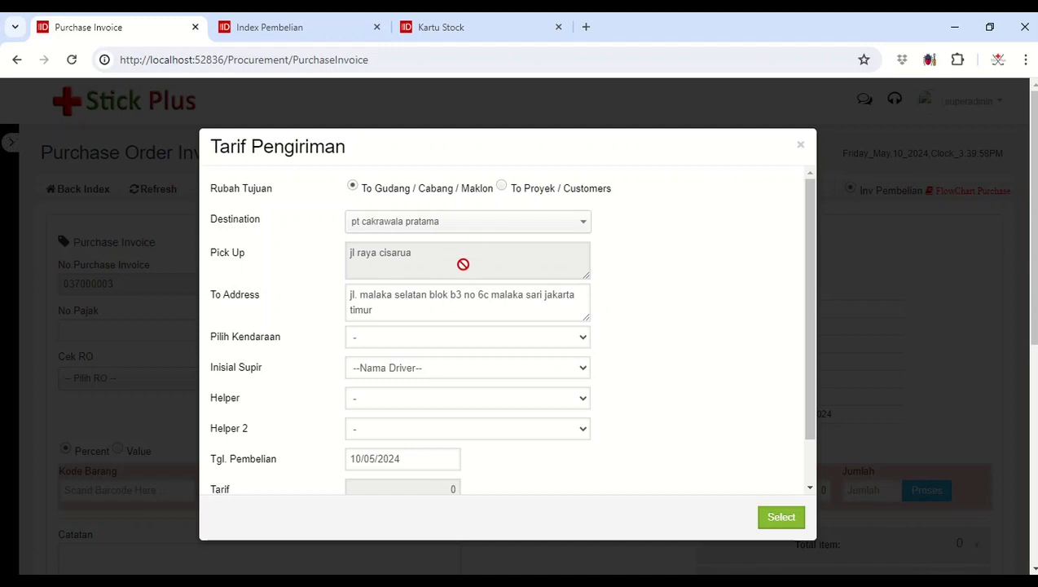
Step: Assign vehicle B 1234 HJM and the registered driver to the delivery
click(441, 344)
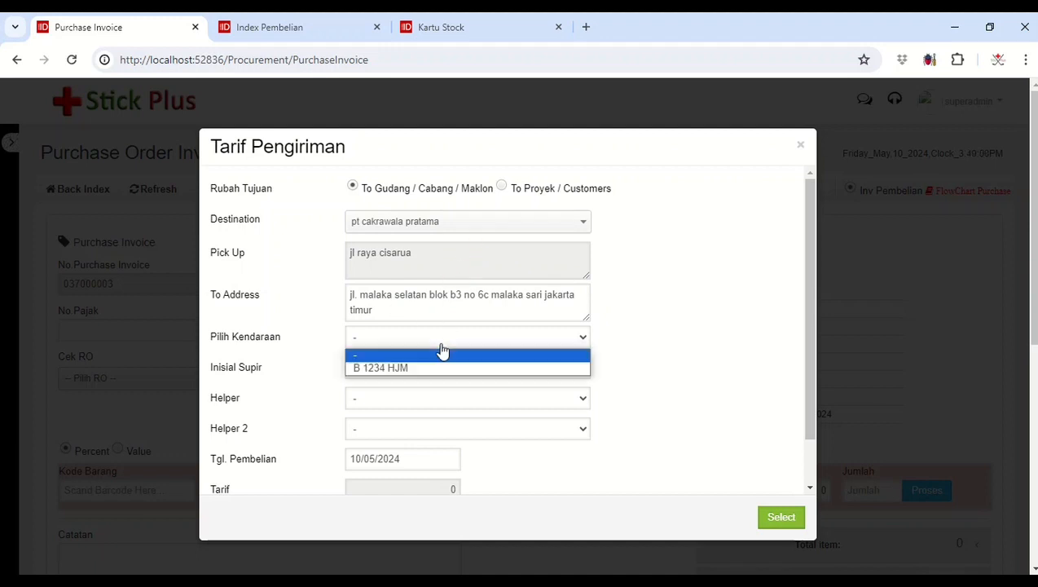
click(403, 367)
click(416, 370)
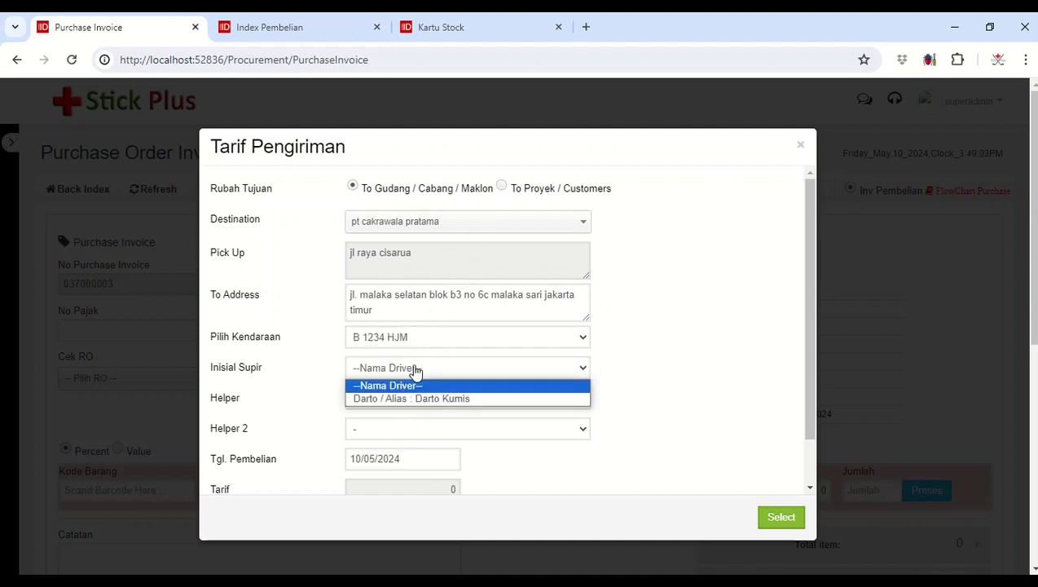
click(420, 402)
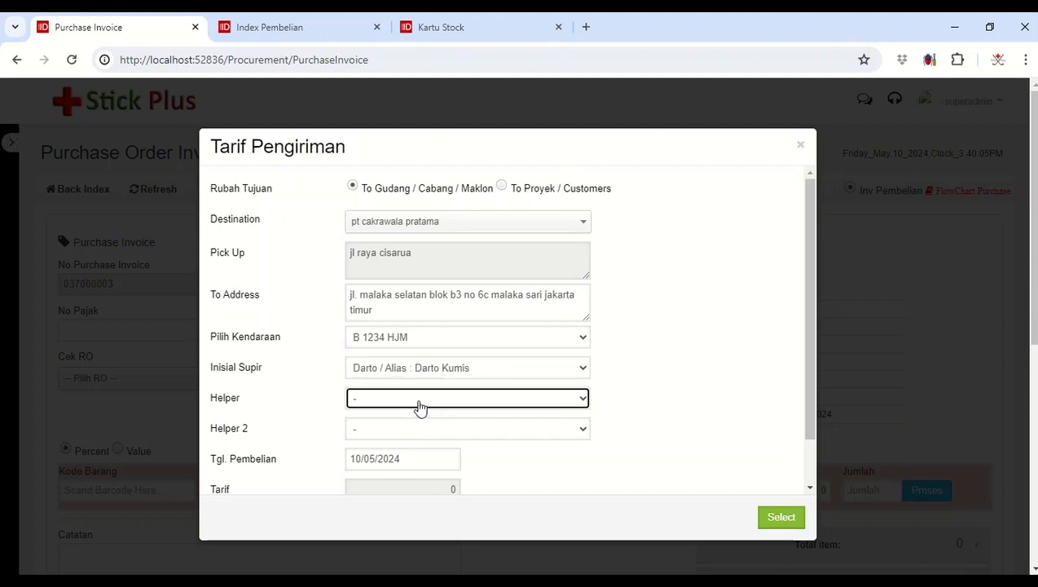
Step: Assign the first listed helper as Helper and the second listed helper as Helper 2
click(420, 402)
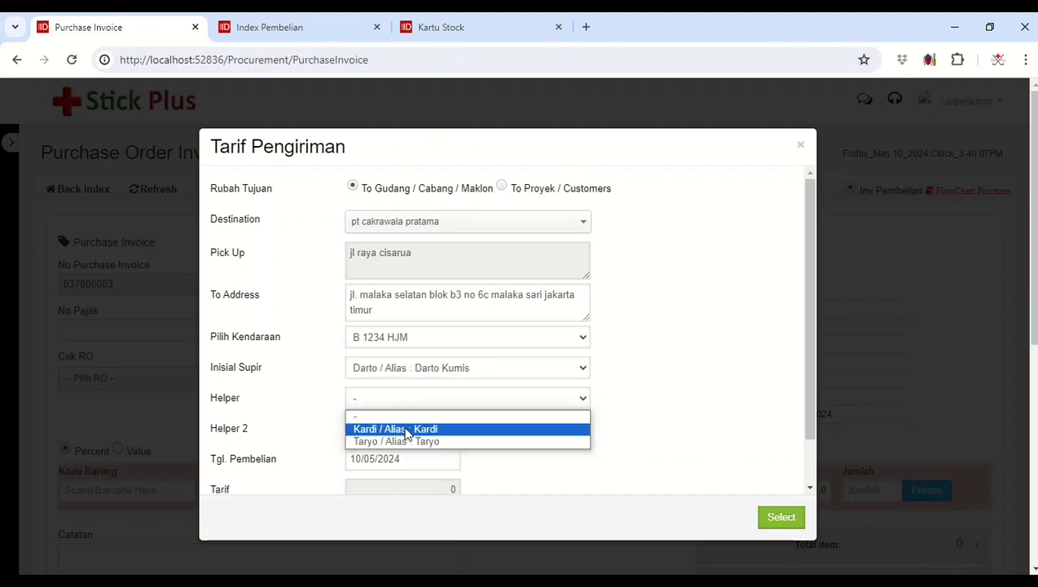
click(405, 430)
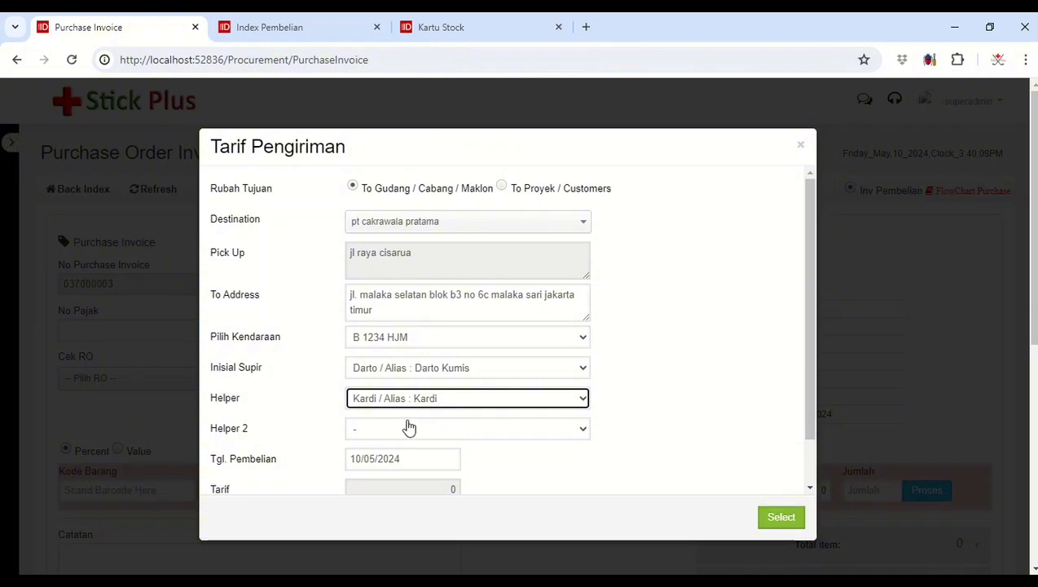
click(408, 426)
click(399, 472)
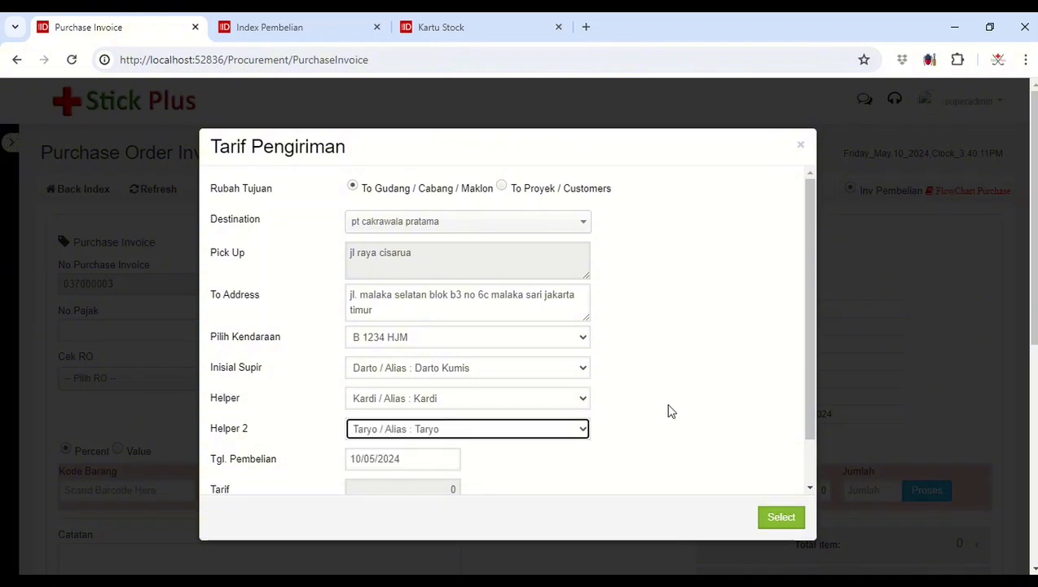
Step: Set Tgl. Pembelian to 10/05/2024 and apply the delivery details to the invoice
scroll(670, 411, down, 1)
click(440, 406)
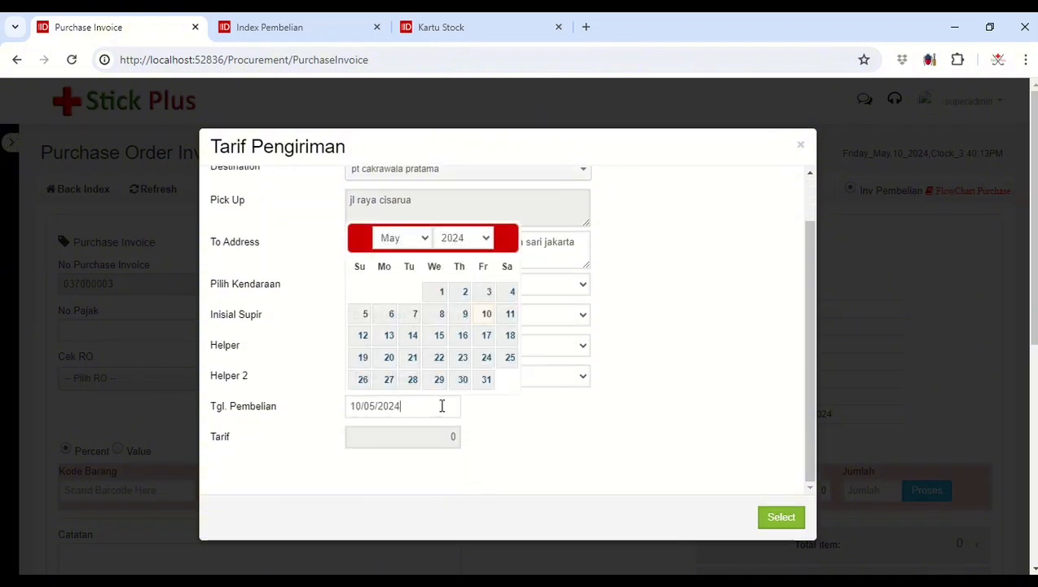
click(487, 315)
scroll(749, 460, down, 1)
click(780, 519)
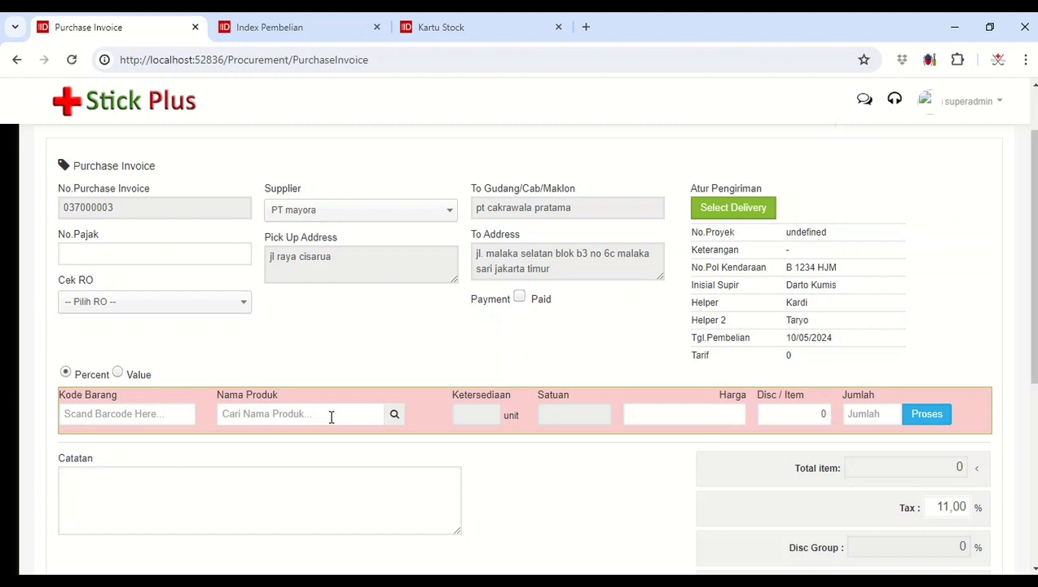
Step: Add the product Le Mineral 1.5L/Dus to the invoice with a Jumlah of 20
text(le)
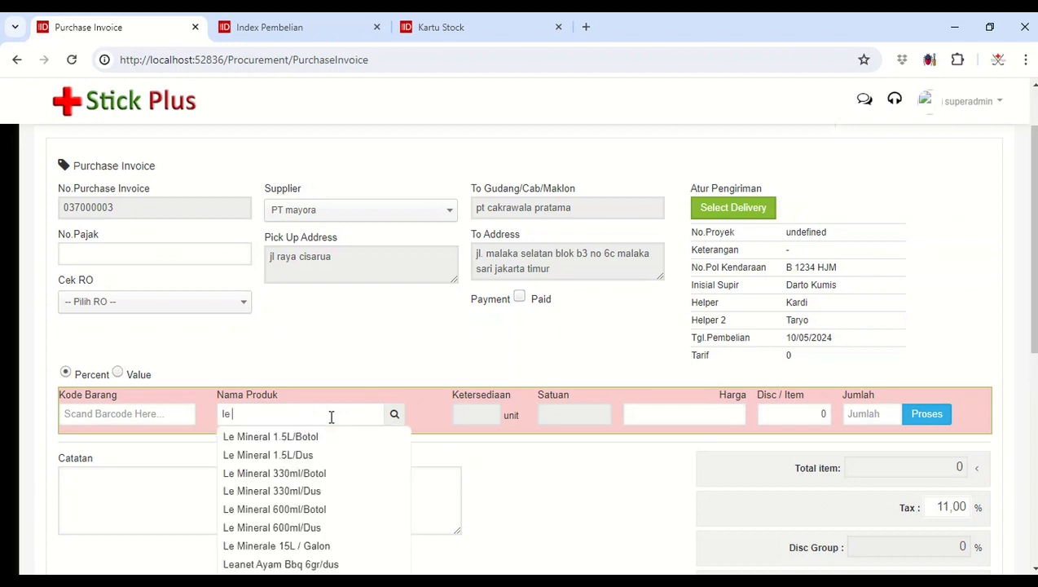
text(mi)
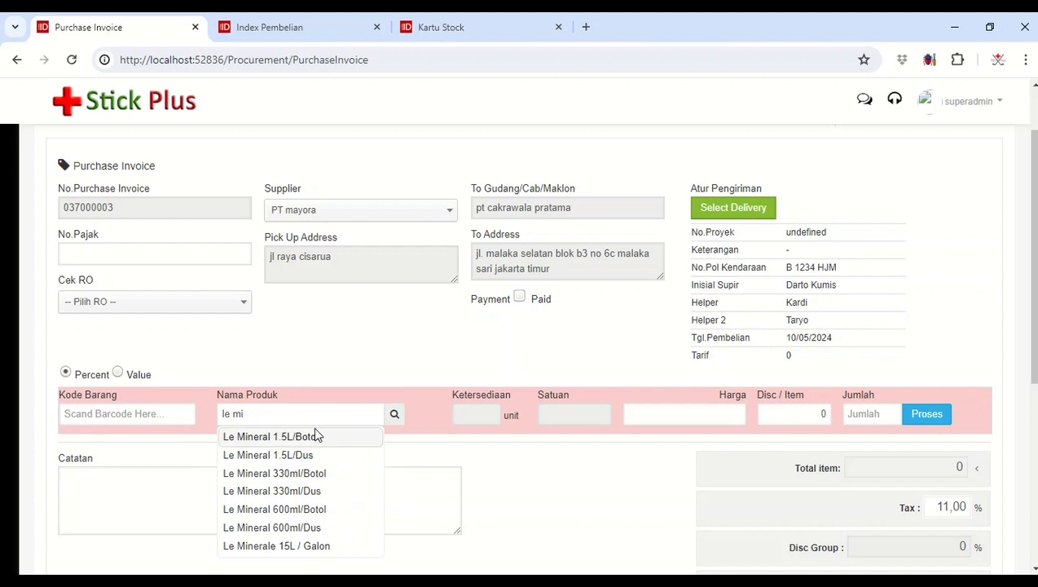
drag(306, 416, 205, 420)
text(le)
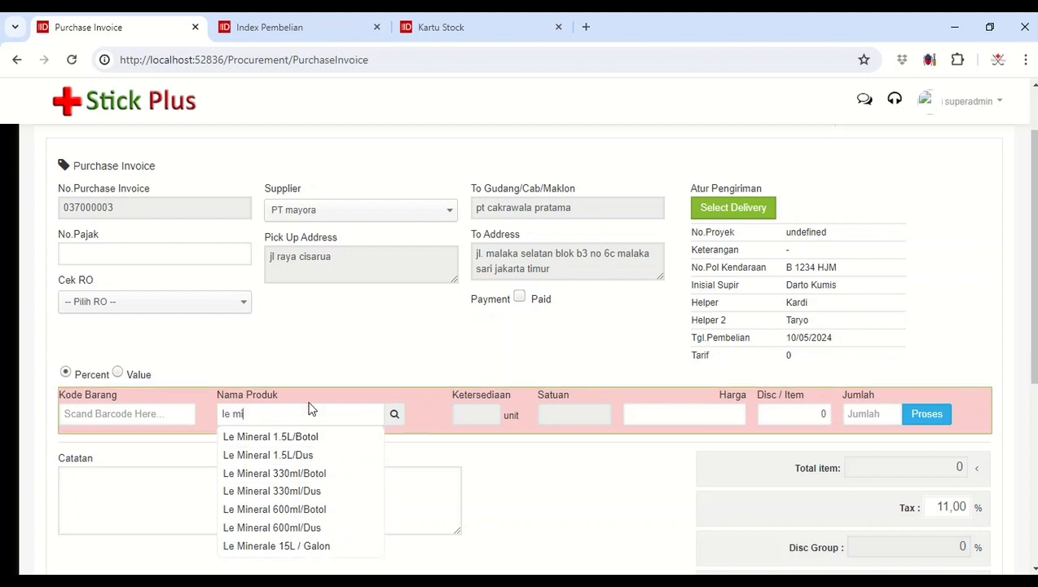
click(308, 456)
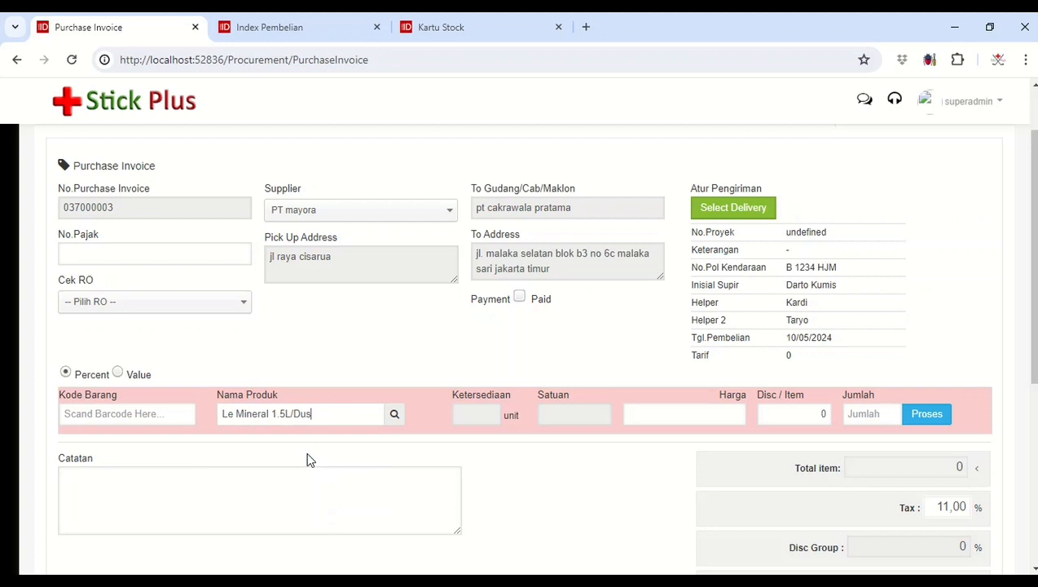
click(394, 415)
scroll(568, 401, down, 2)
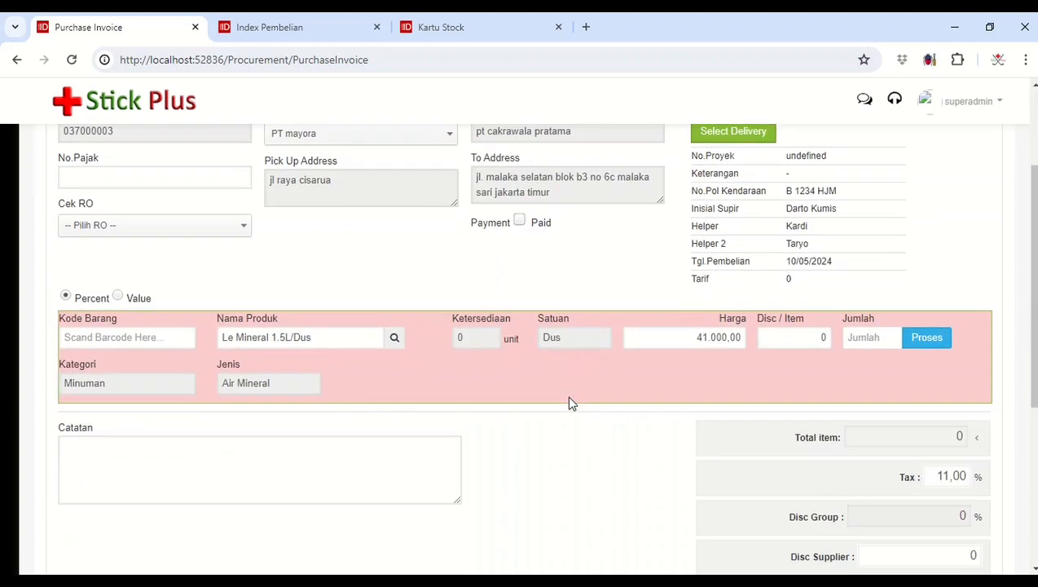
text(20)
click(928, 338)
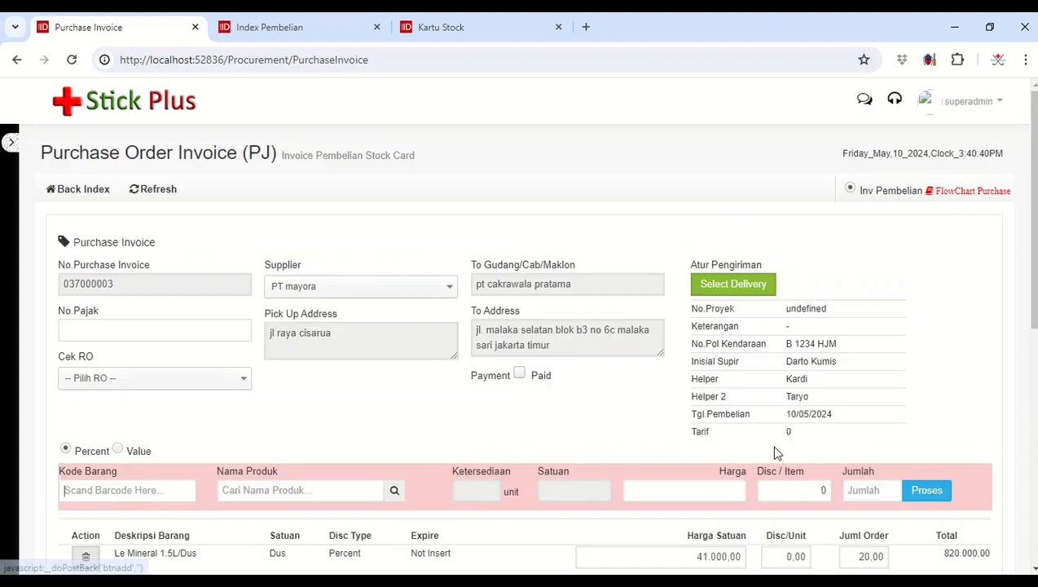
Step: Add the product Le Mineral 600ml/Dus to the invoice with a Jumlah of 30
click(358, 489)
text(le mi)
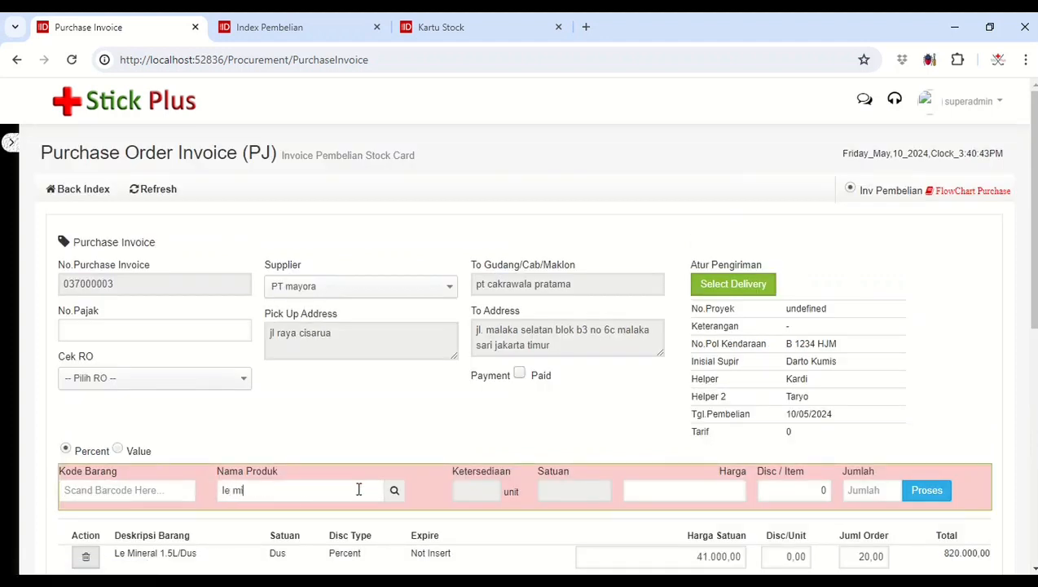
scroll(359, 494, down, 2)
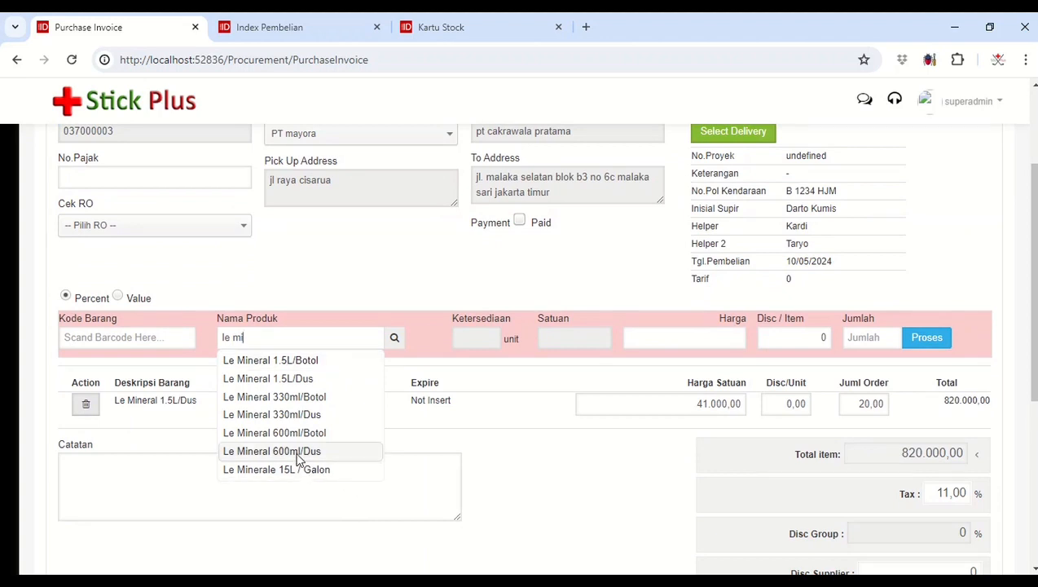
click(298, 450)
click(393, 338)
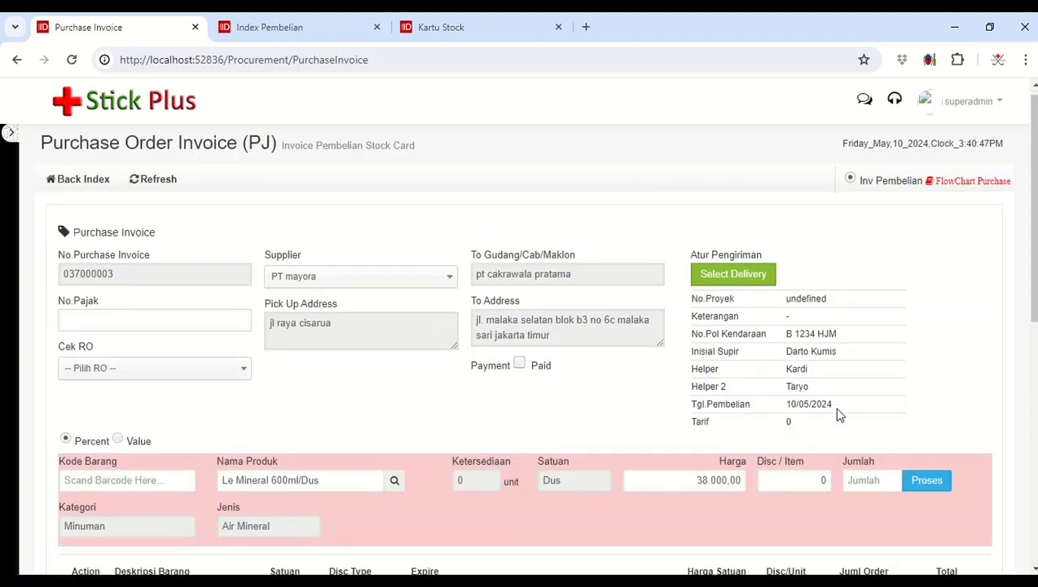
scroll(841, 416, down, 2)
text(30)
click(934, 344)
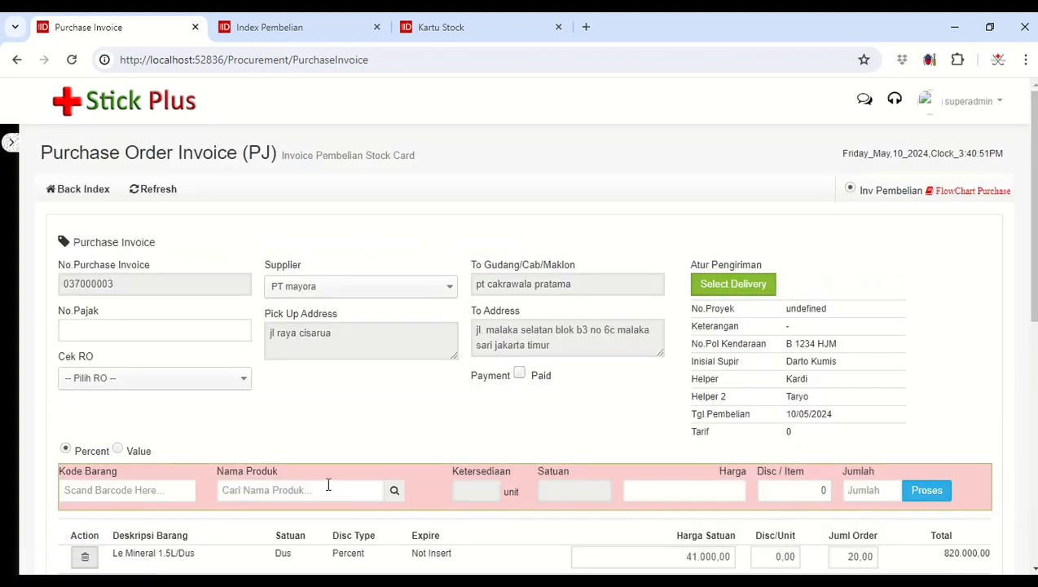
Step: Add the product Le Mineral 330ml/Dus to the invoice with a Jumlah of 40
text(le m)
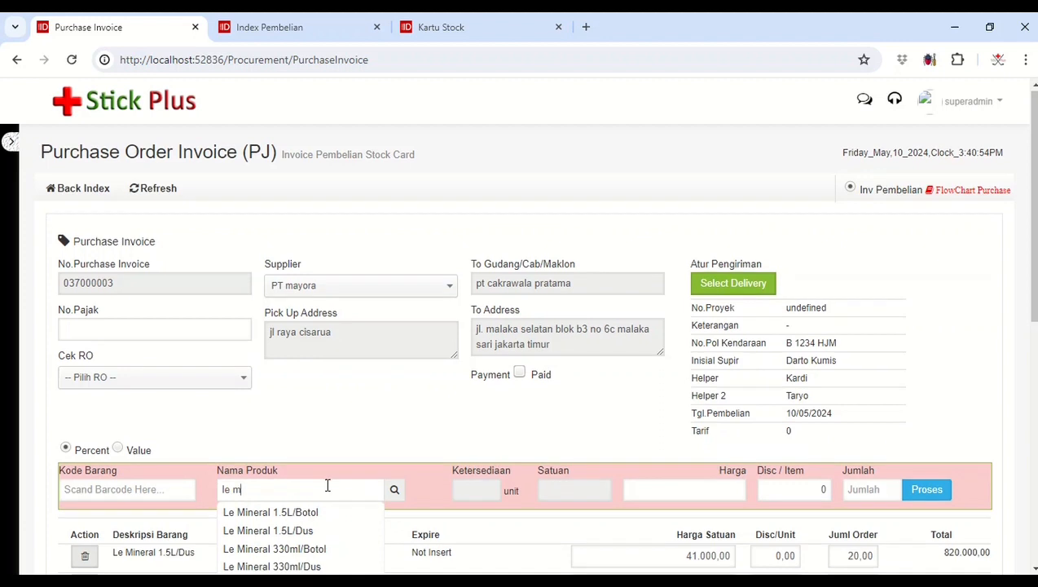
scroll(327, 485, down, 2)
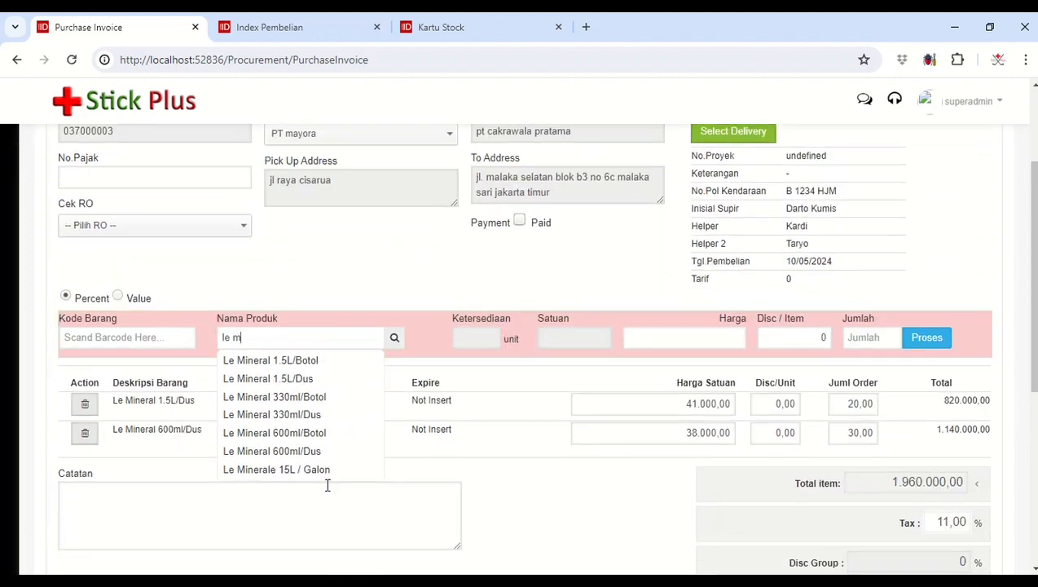
click(308, 415)
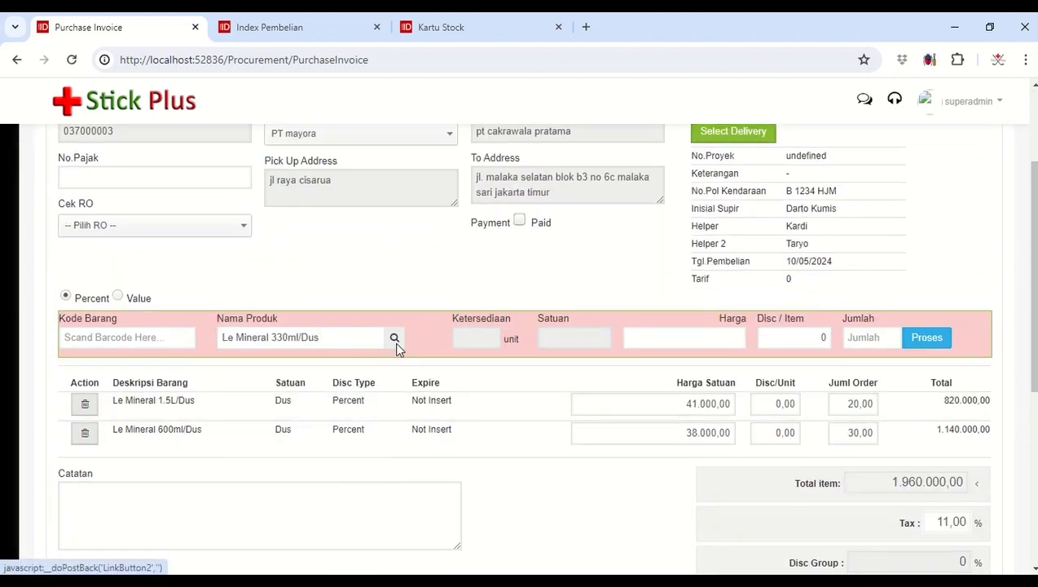
click(394, 341)
scroll(877, 373, down, 2)
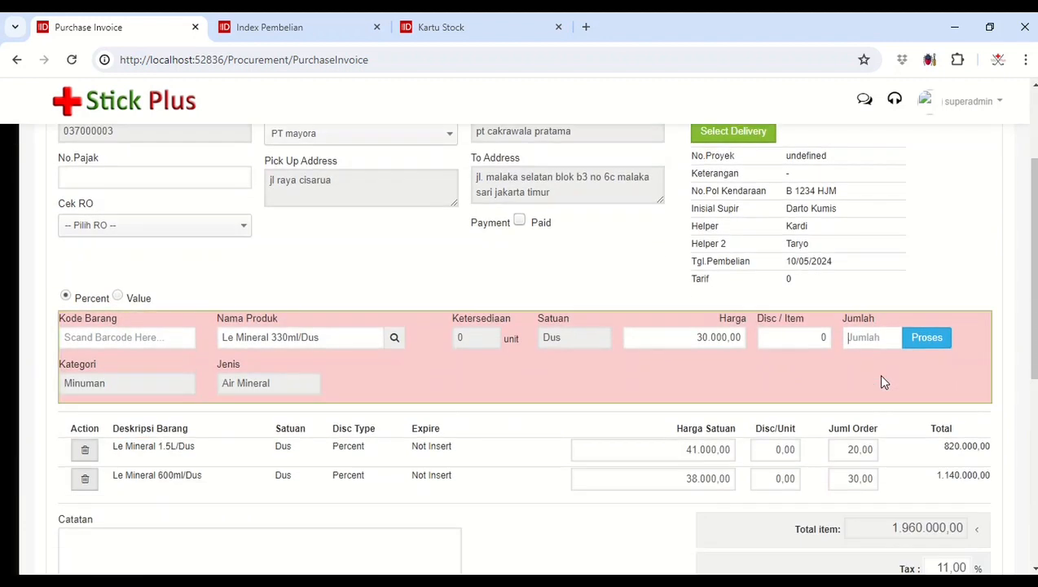
text(40)
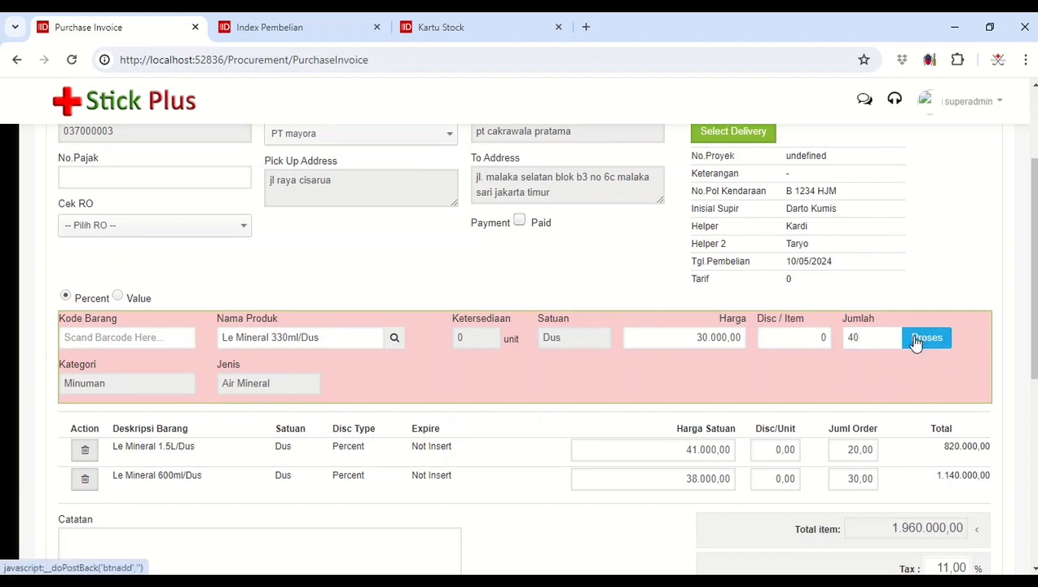
click(917, 341)
scroll(917, 342, down, 5)
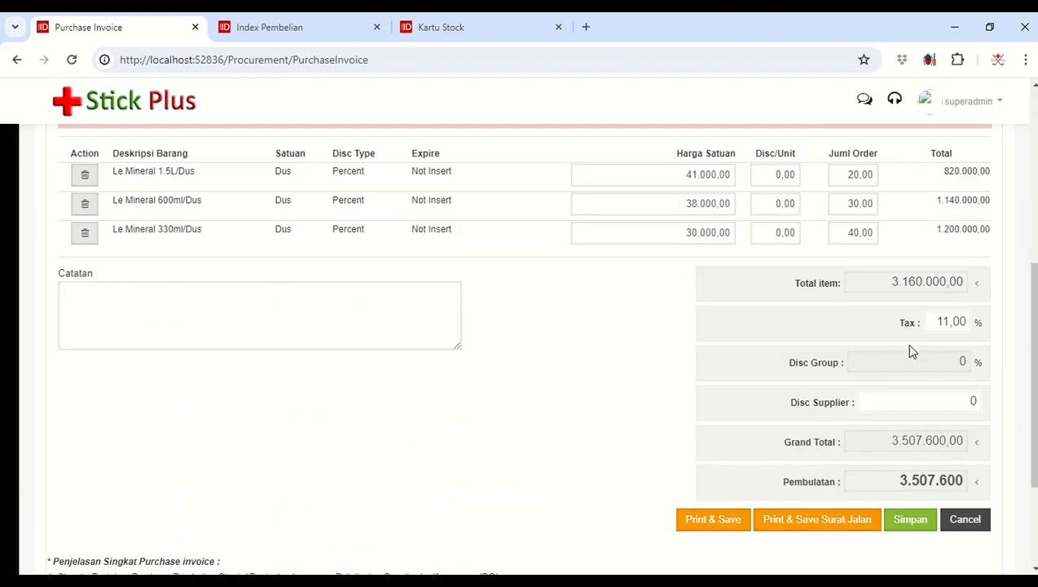
scroll(786, 402, up, 5)
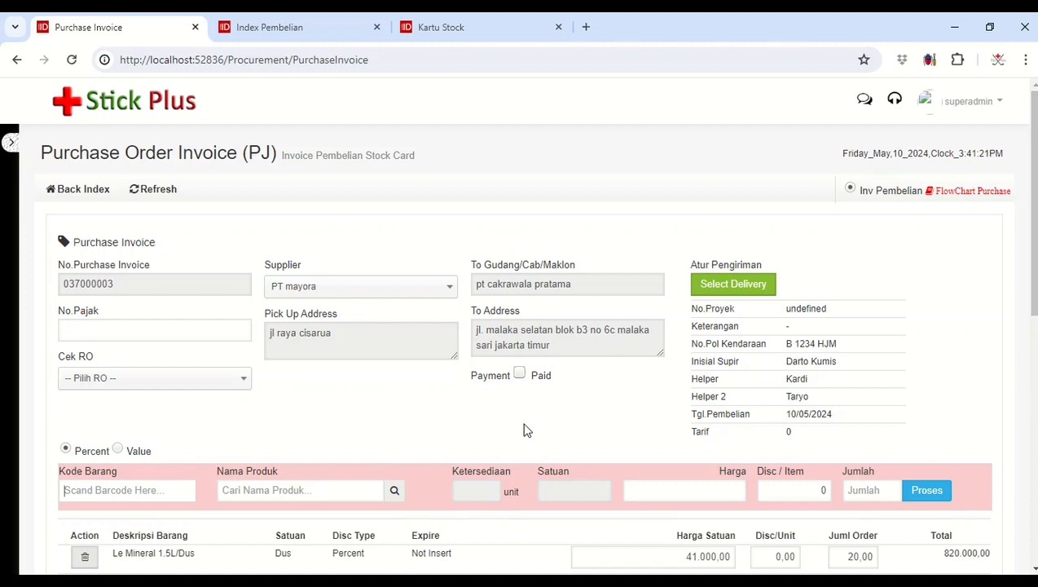
Step: Check the Le Mineral items on the PT mayora purchase invoice and save it with printing
scroll(526, 429, down, 2)
scroll(524, 429, up, 2)
scroll(469, 426, down, 2)
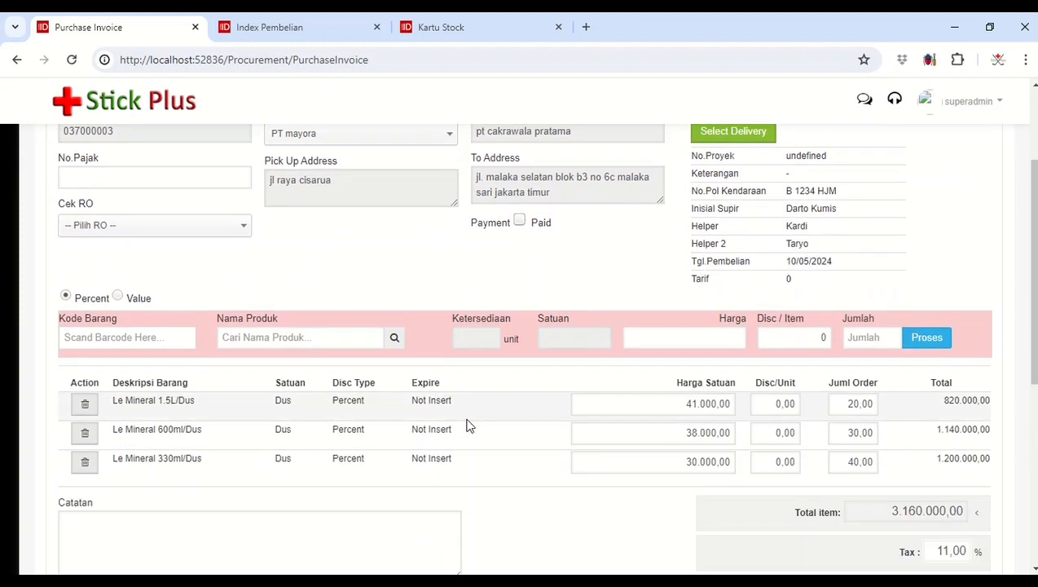
scroll(468, 425, down, 2)
scroll(469, 426, down, 2)
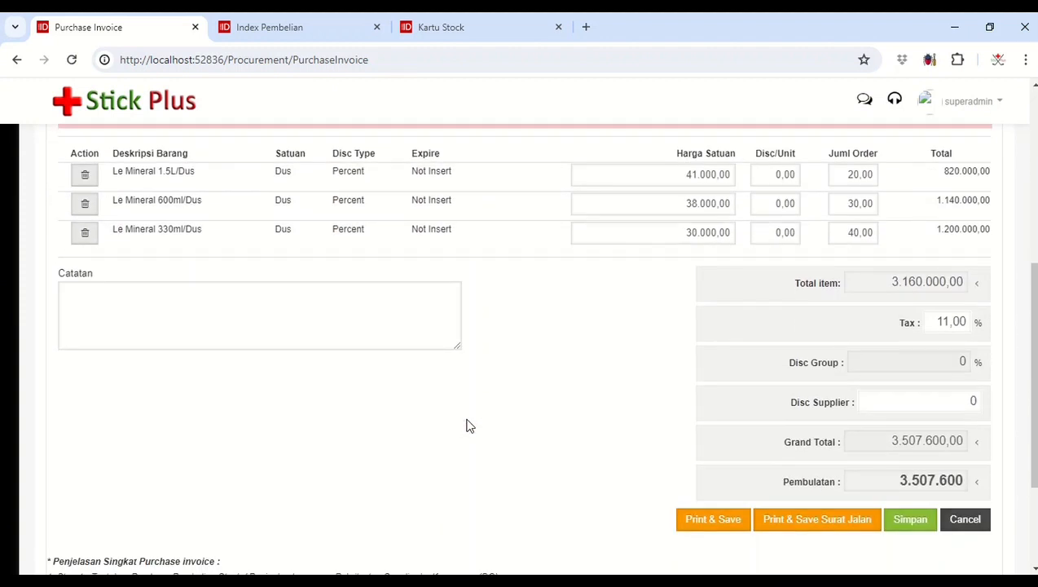
click(708, 440)
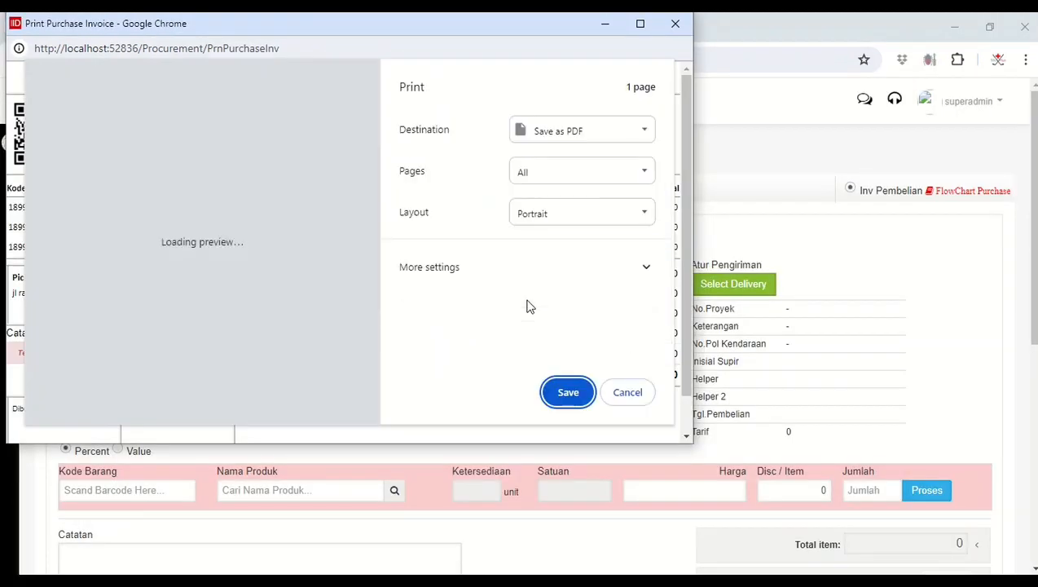
Step: Save the invoice printout as Print Purchase Invoice.pdf on the Desktop, replacing the existing file, and close the print window
click(643, 136)
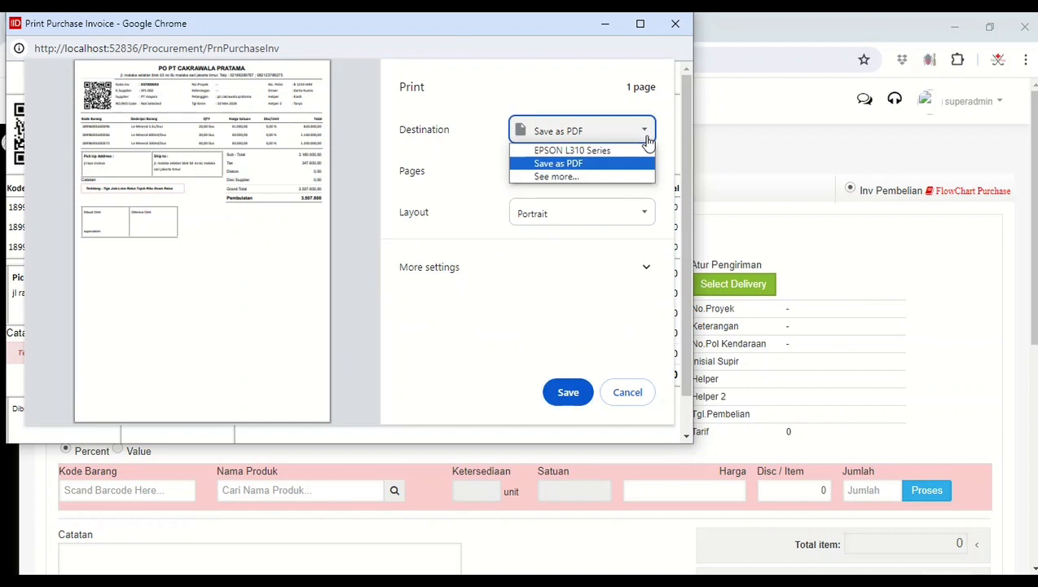
click(607, 164)
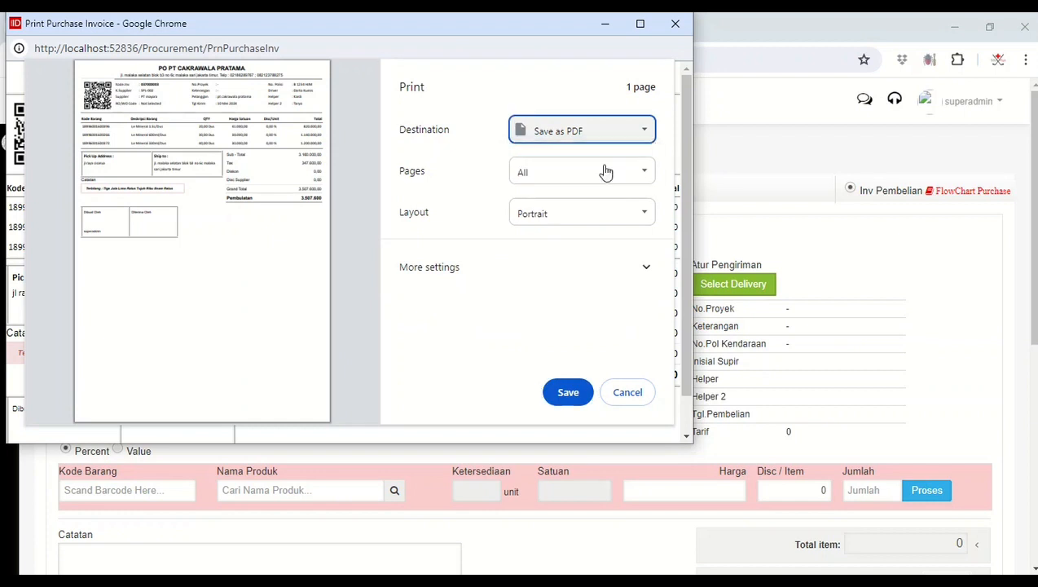
click(566, 393)
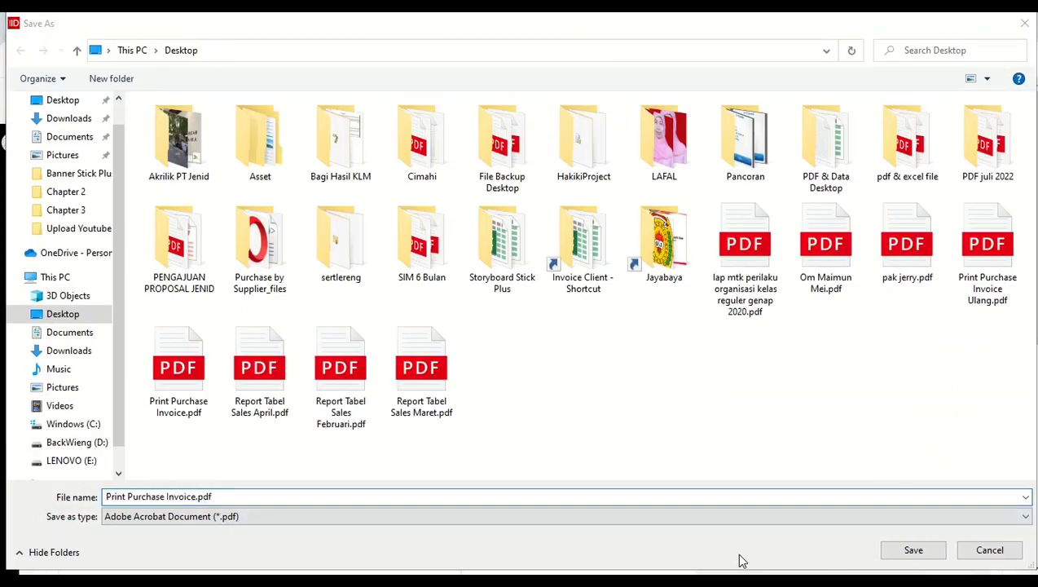
click(919, 551)
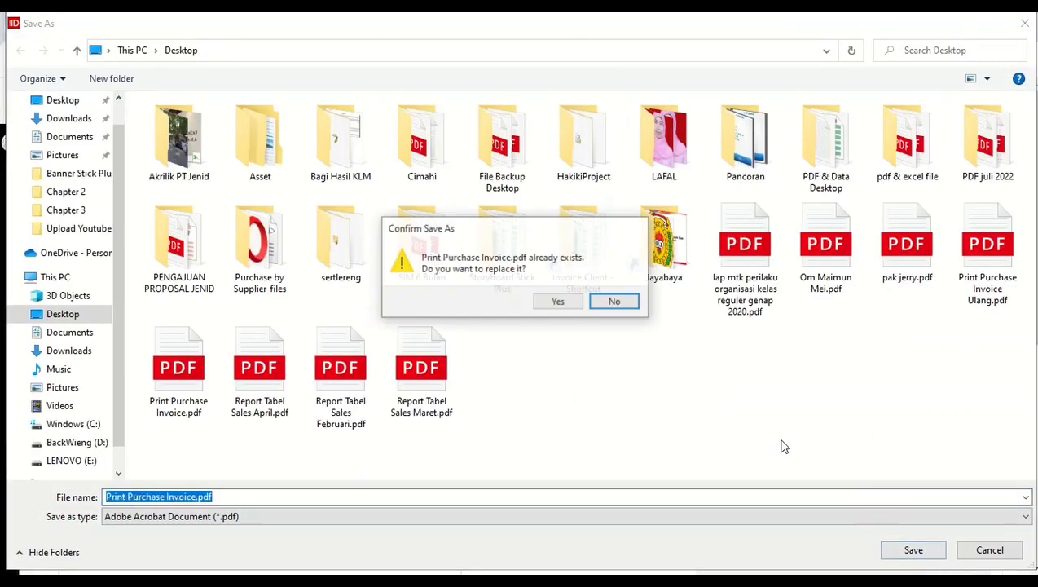
click(574, 303)
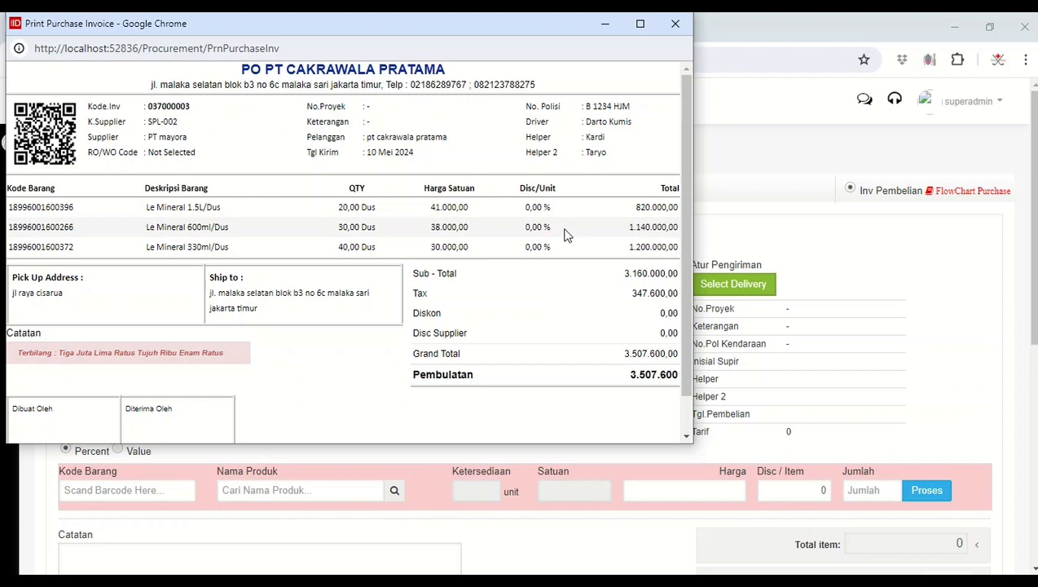
click(673, 26)
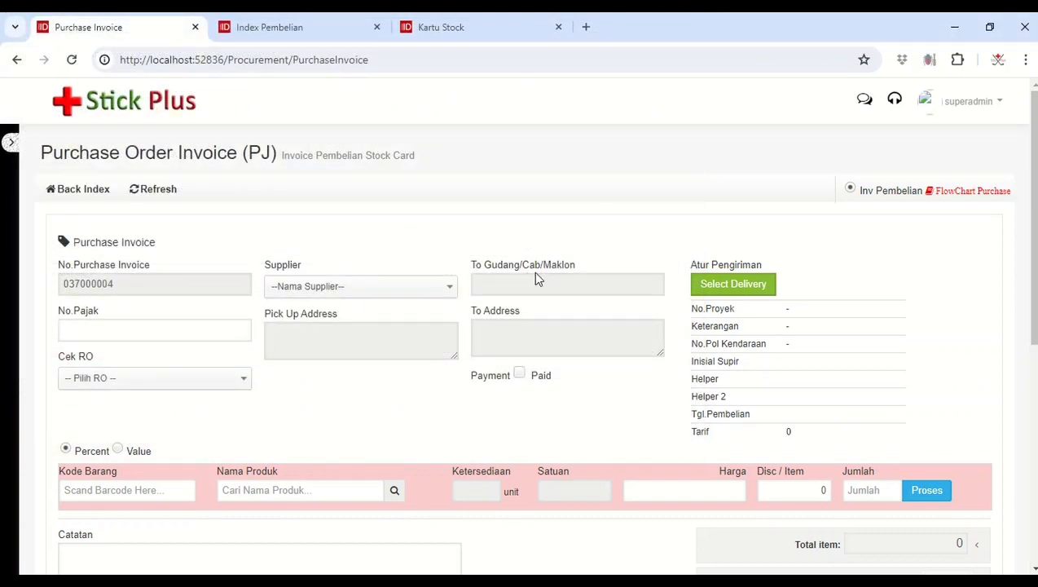
Step: Check the PT mayora invoice's status in the purchase order list and return to the blank purchase invoice form
click(330, 28)
click(424, 294)
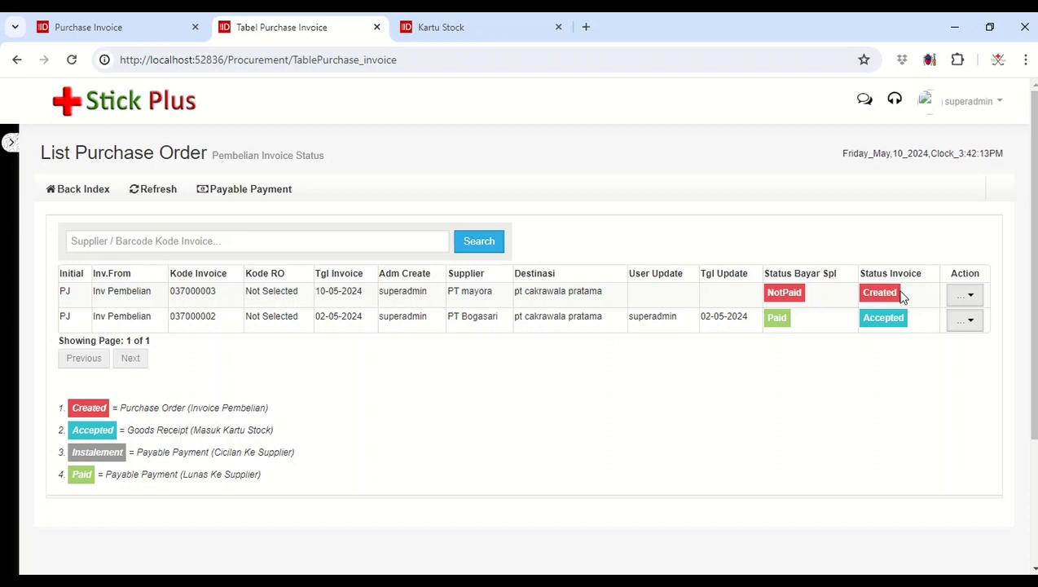
click(184, 26)
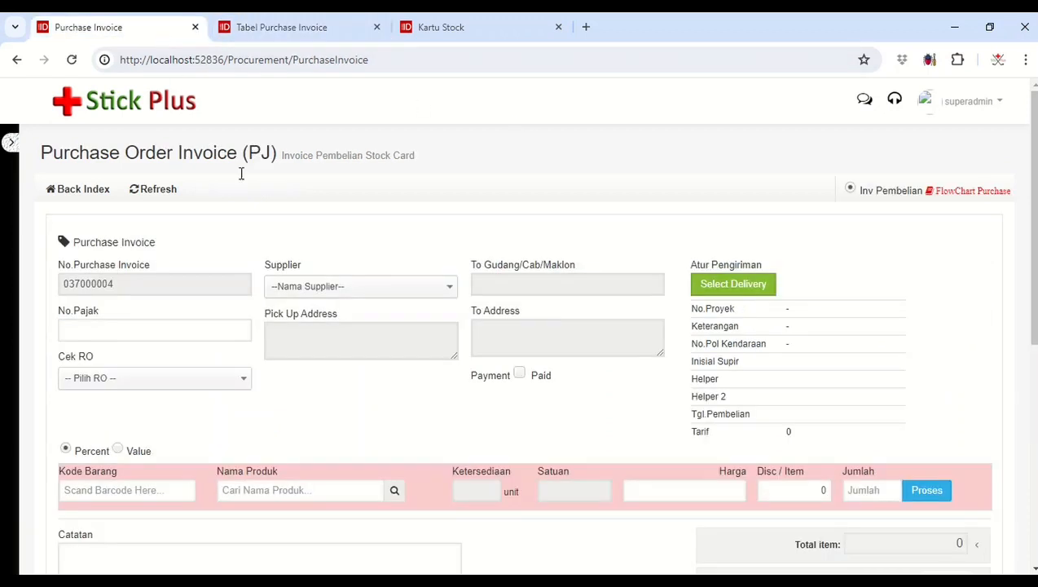
Step: Set the new invoice's supplier to PT Bogasari and its delivery destination to the warehouse/branch pt cakrawala pratama
click(364, 286)
click(359, 359)
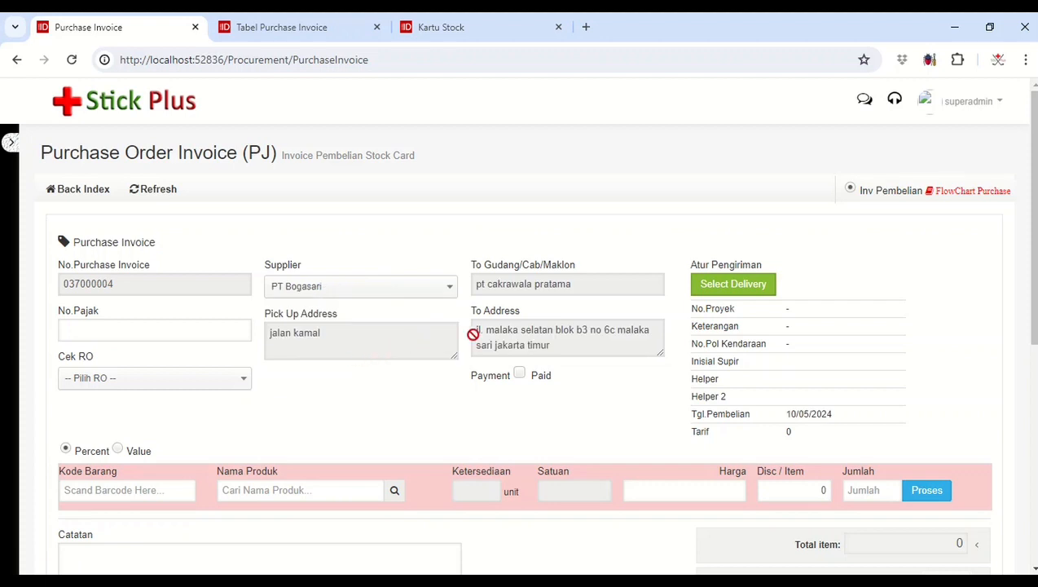
click(696, 291)
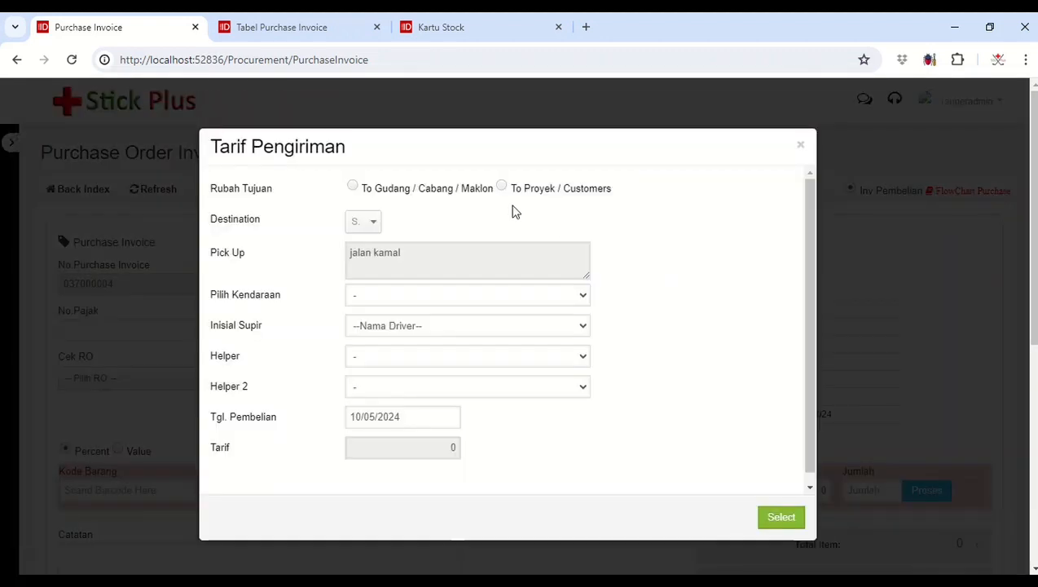
click(448, 193)
click(459, 228)
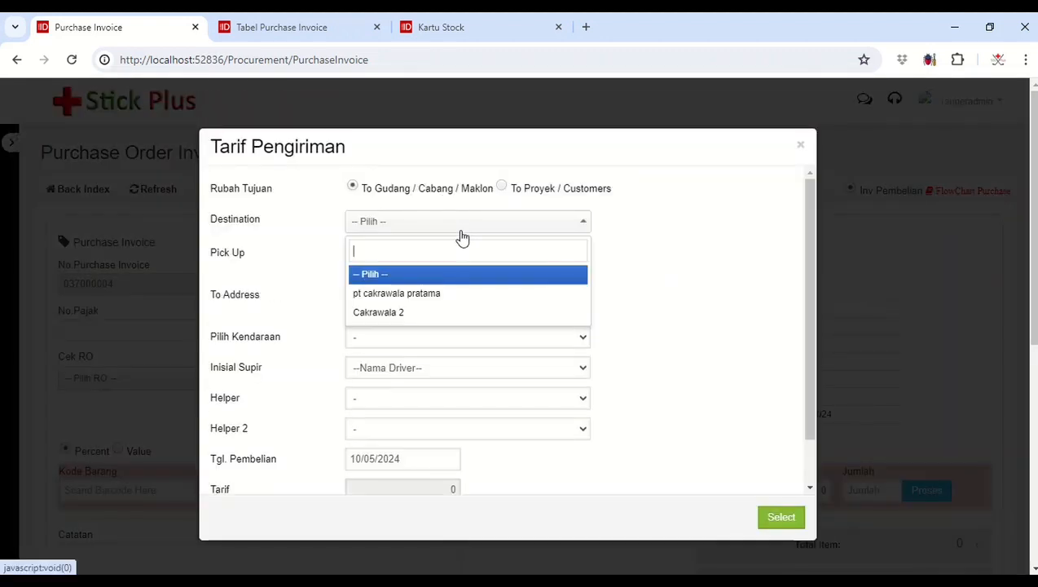
click(458, 294)
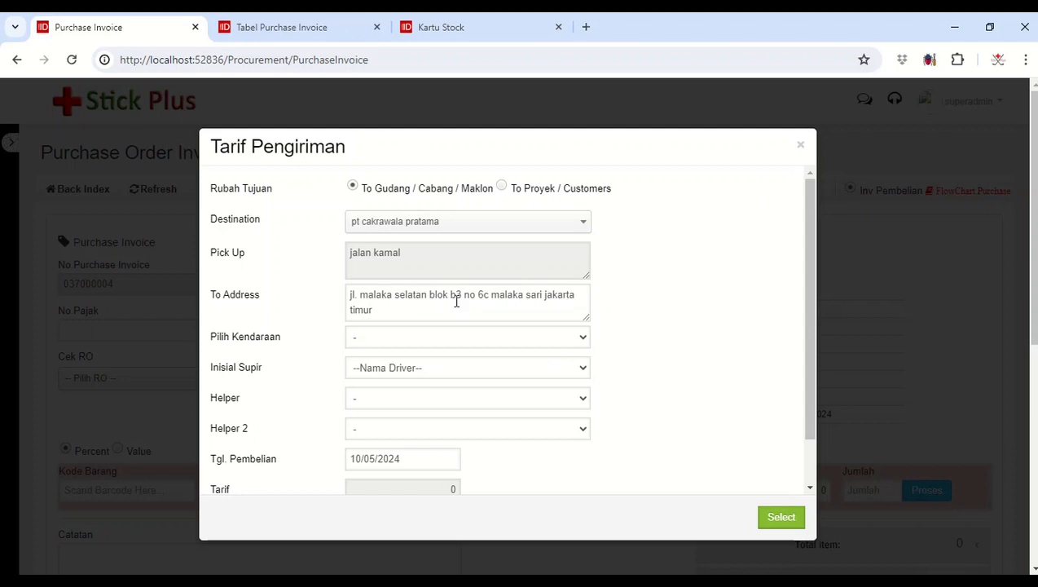
Step: Try Cakrawala 2 as the delivery destination and switch back to pt cakrawala pratama
click(465, 227)
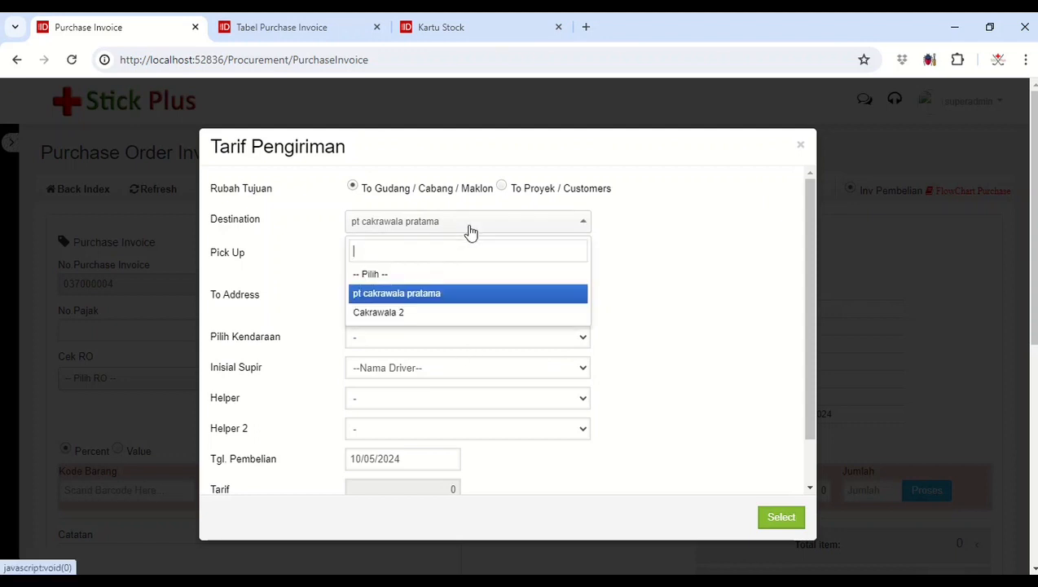
click(400, 314)
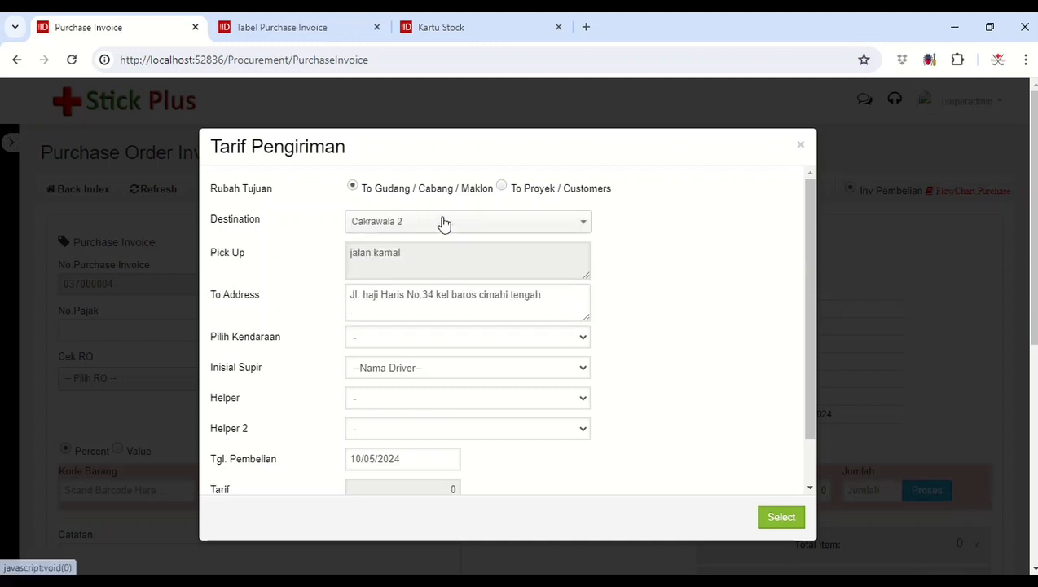
click(524, 228)
click(484, 294)
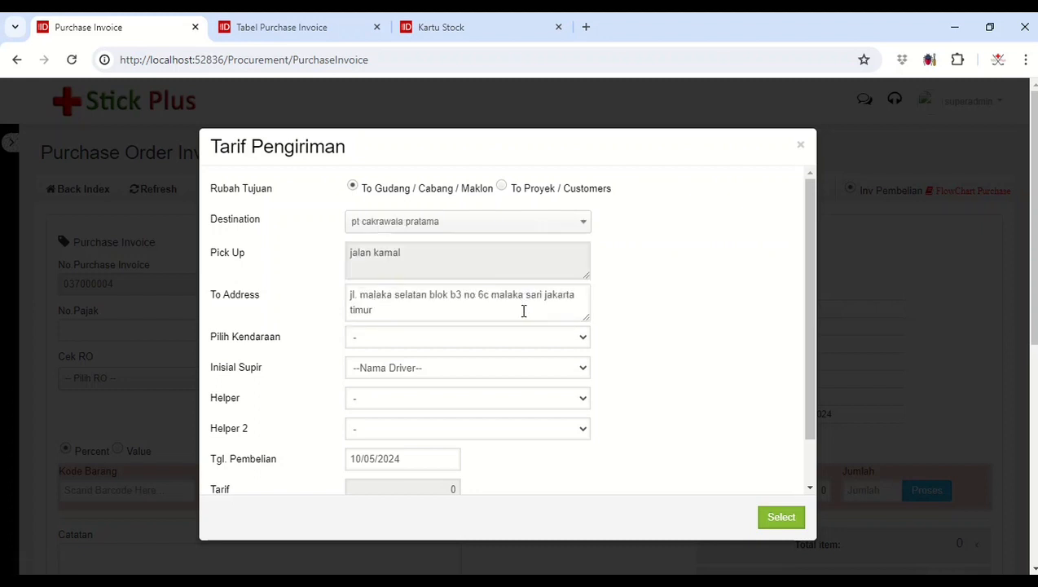
click(510, 344)
click(492, 367)
click(493, 374)
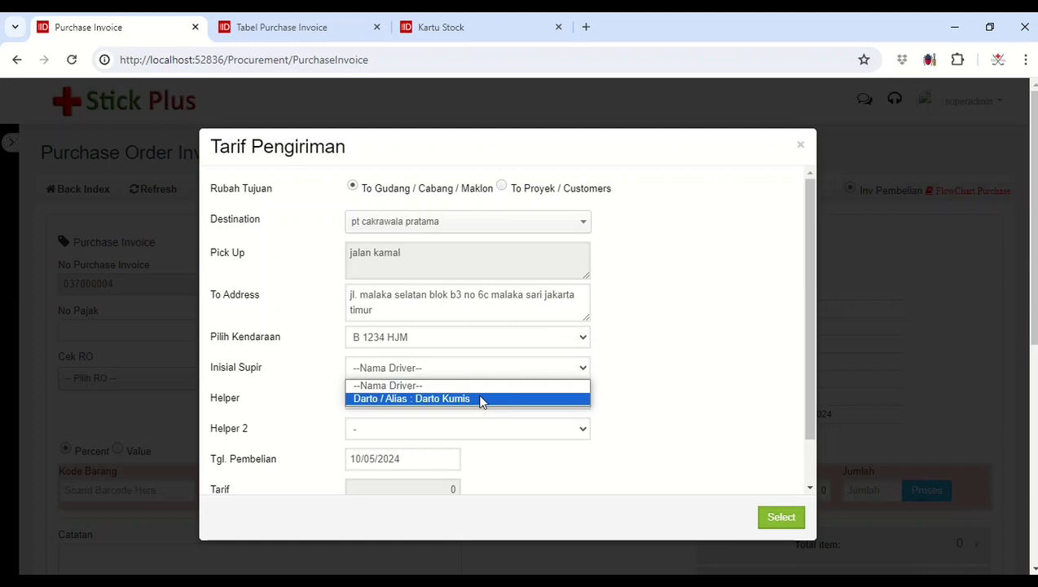
click(480, 399)
click(480, 399)
click(468, 427)
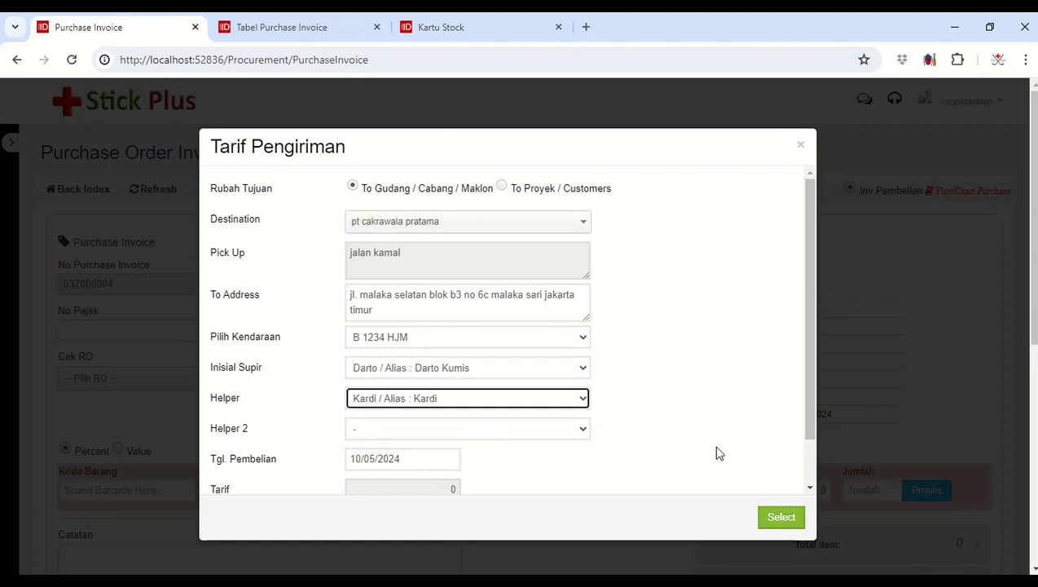
scroll(441, 401, down, 1)
click(795, 522)
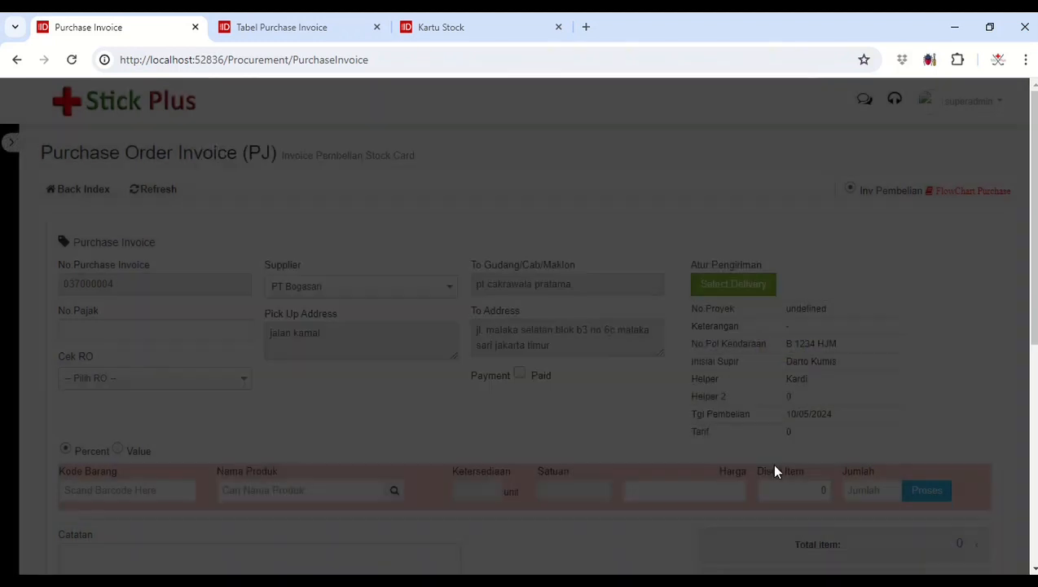
Step: Add the product Terigu Cakra Kembar e-cpn 25 kg to the invoice with a Jumlah of 10
scroll(422, 332, down, 1)
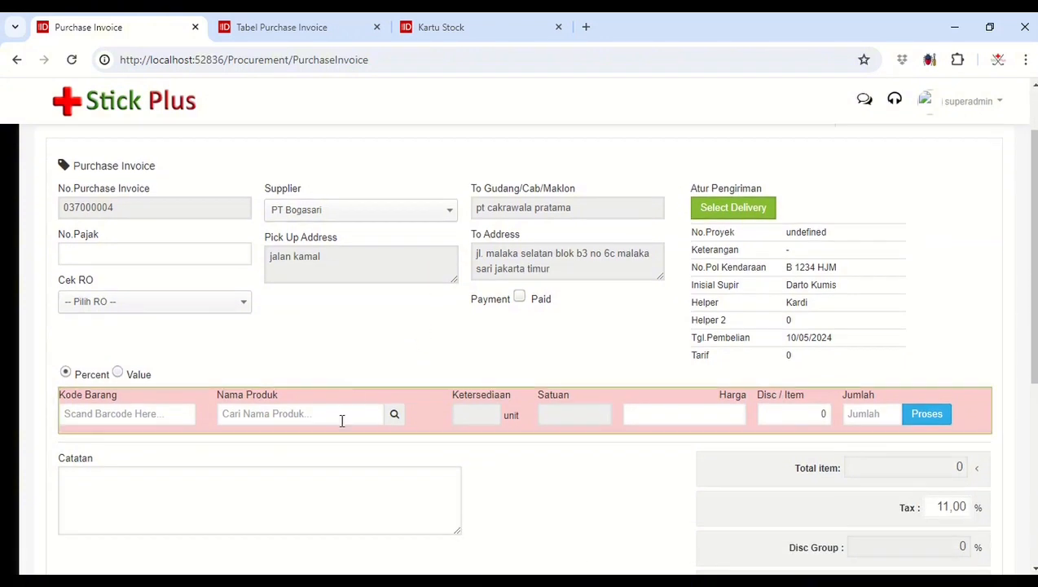
text(teri)
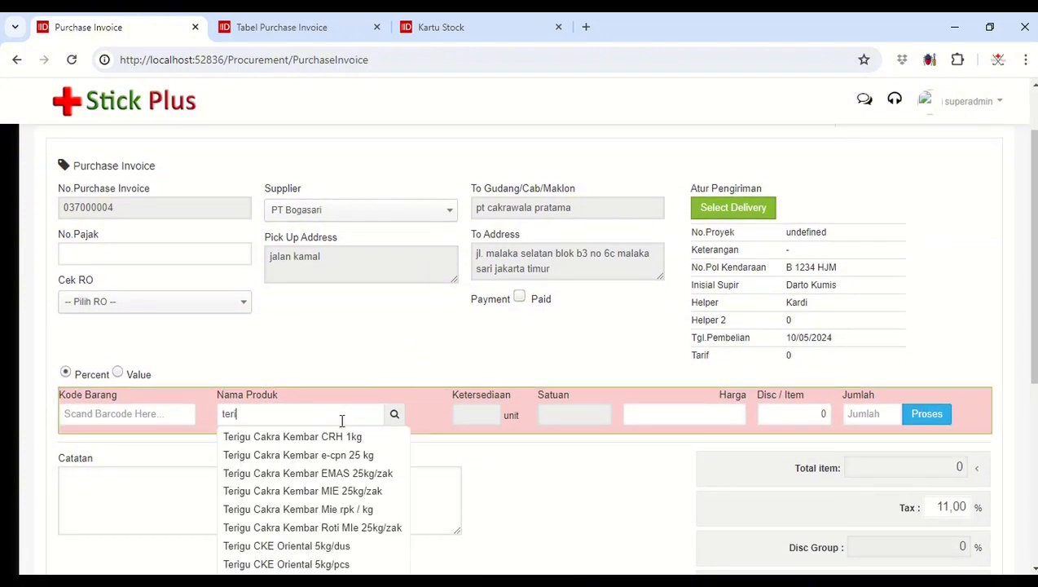
click(334, 457)
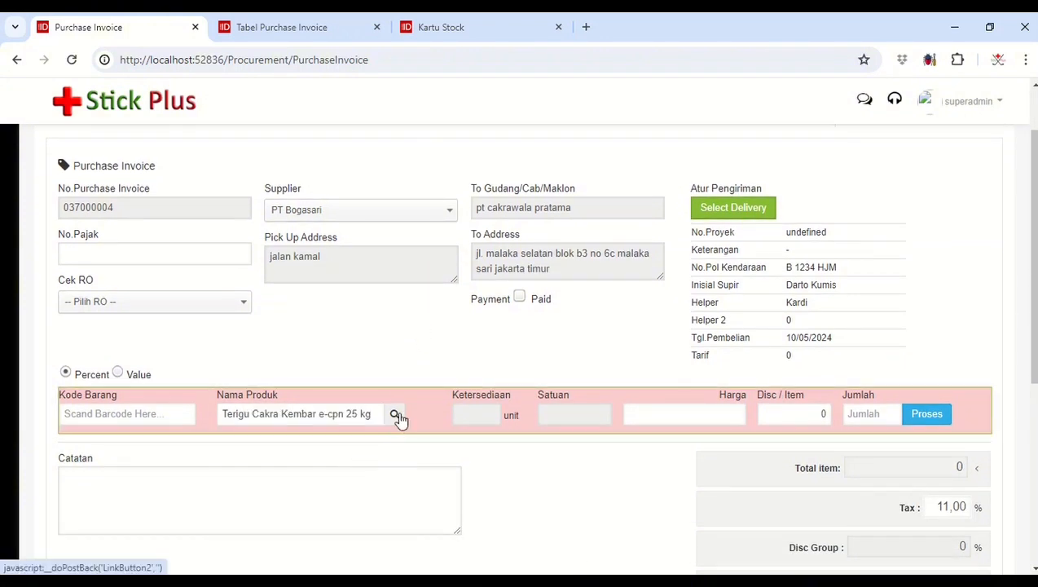
click(396, 417)
text(10)
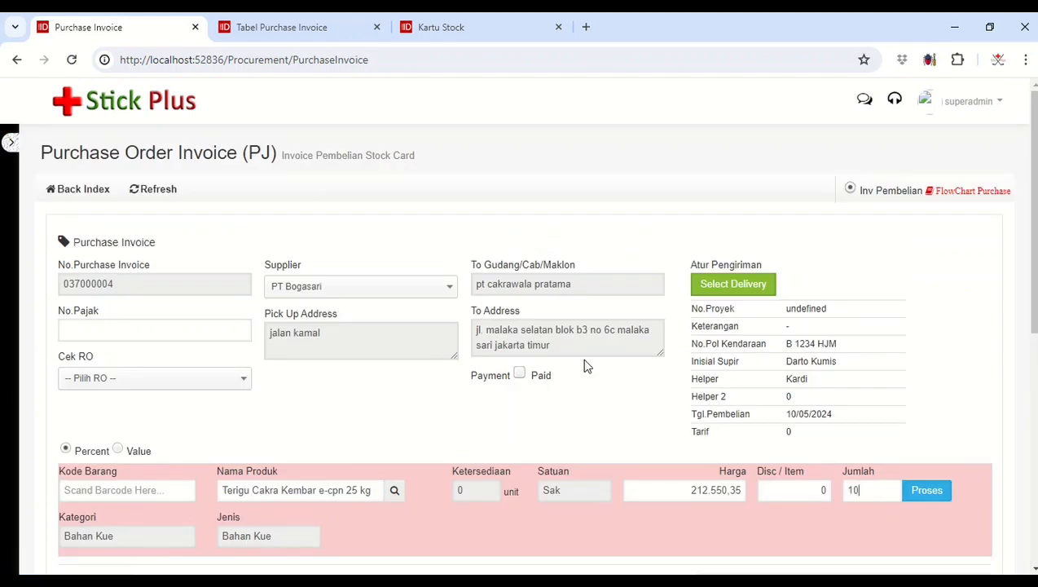
click(937, 494)
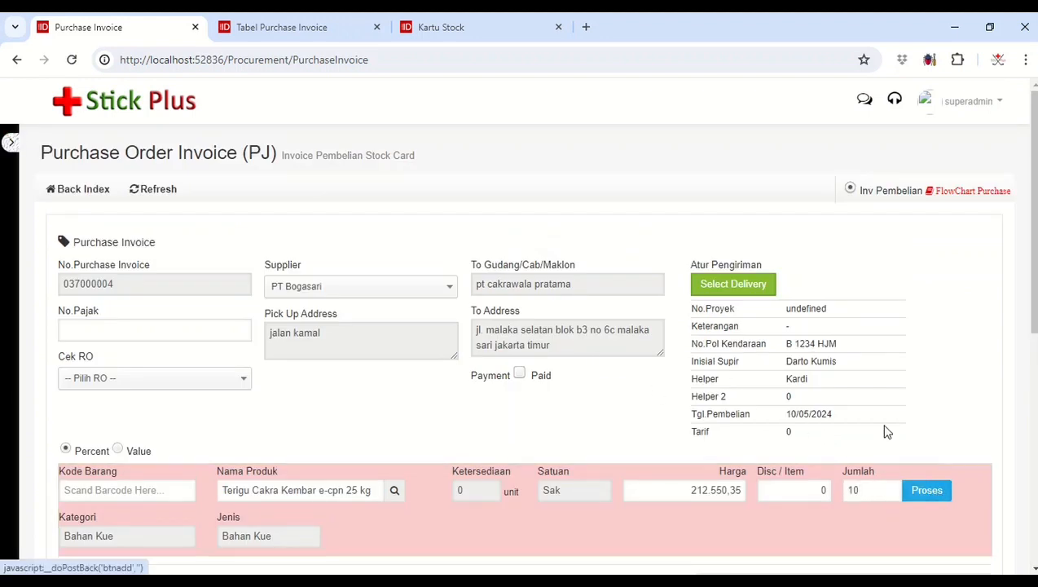
Step: Add the product Terigu CKE Oriental 5kg/dus to the invoice with a Jumlah of 20
click(354, 490)
text(terigu)
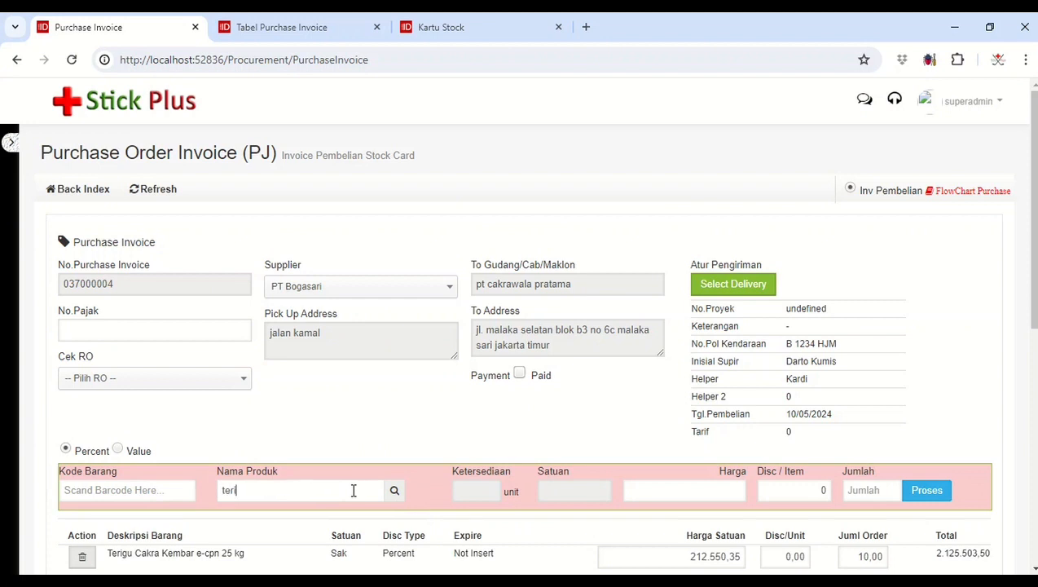
scroll(353, 490, down, 3)
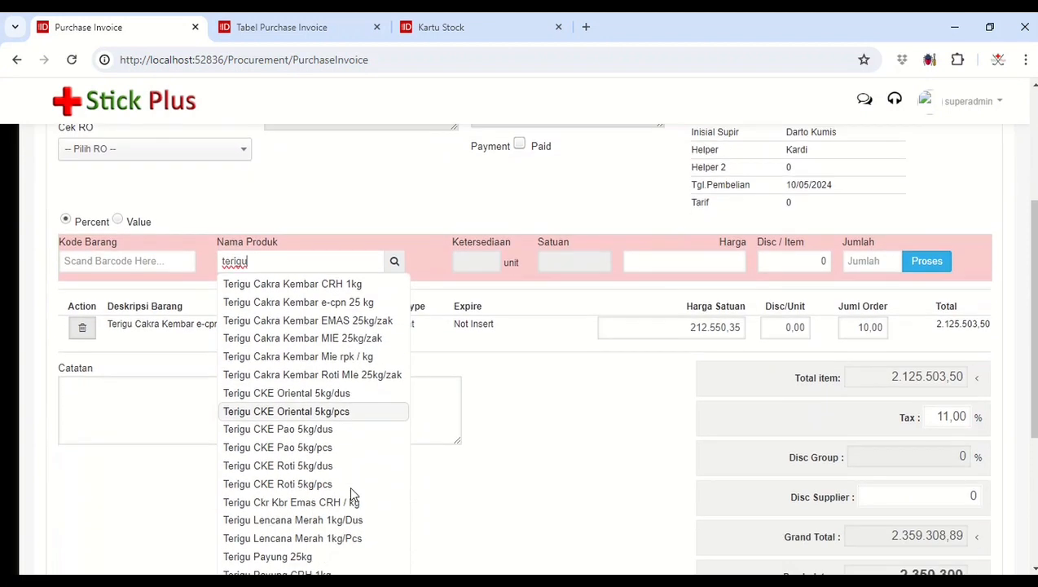
click(338, 396)
scroll(462, 264, up, 2)
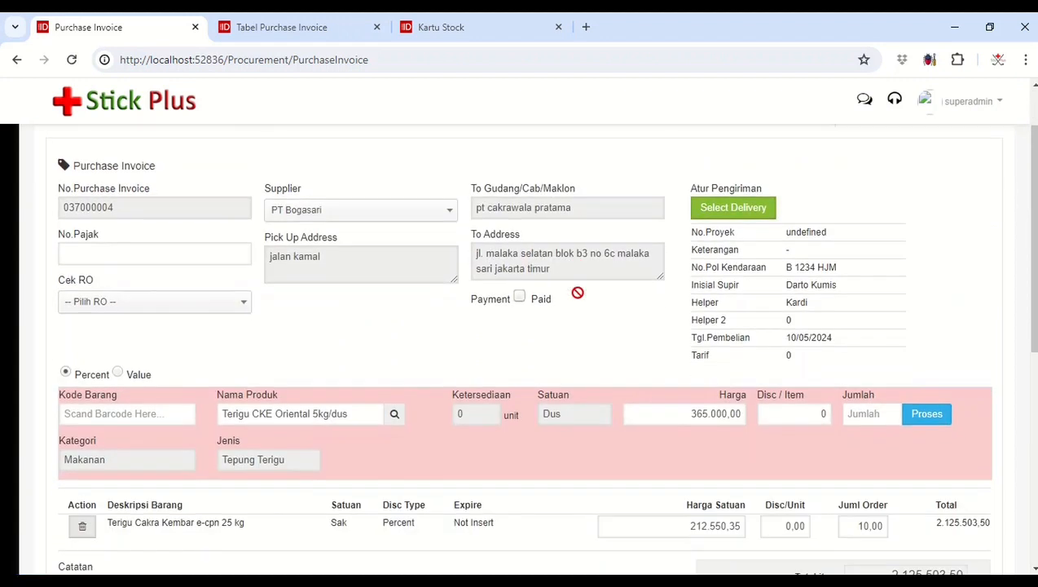
text(20)
click(921, 414)
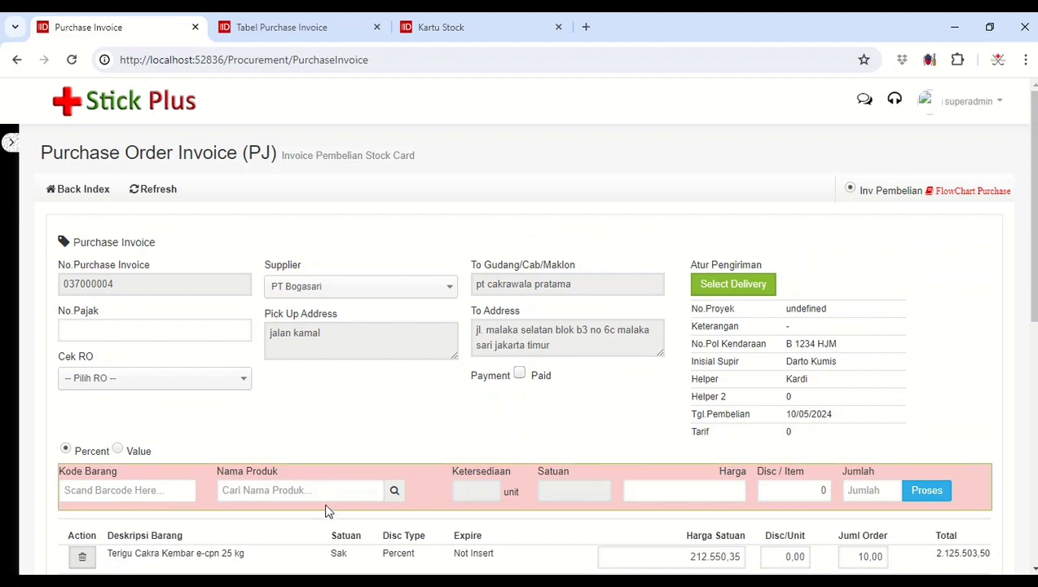
Step: Add the product Terigu Payung 25kg to the invoice with a Harga of 182.000 and a Jumlah of 20
click(330, 494)
text(teri)
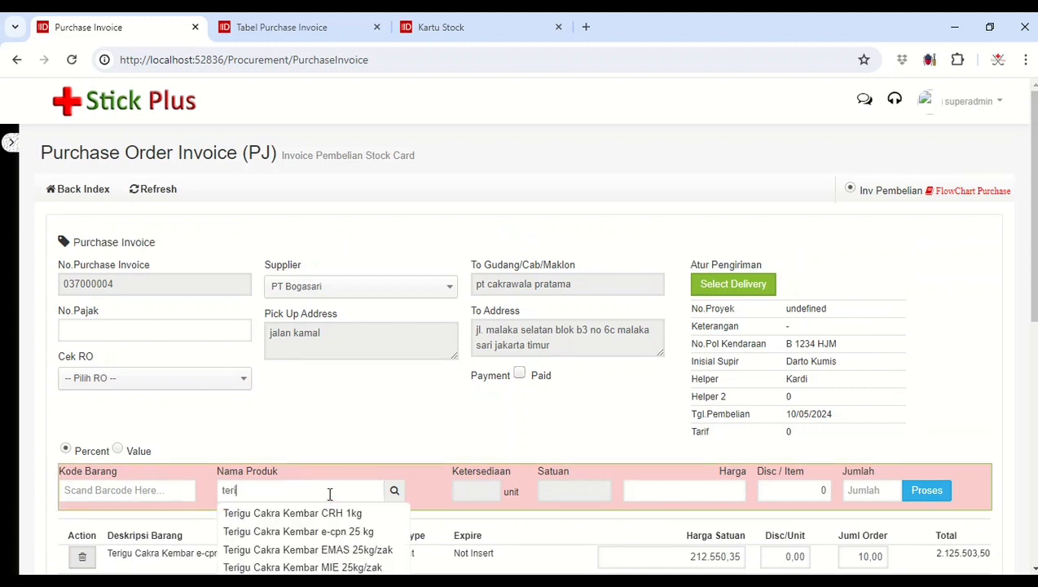
scroll(329, 494, down, 3)
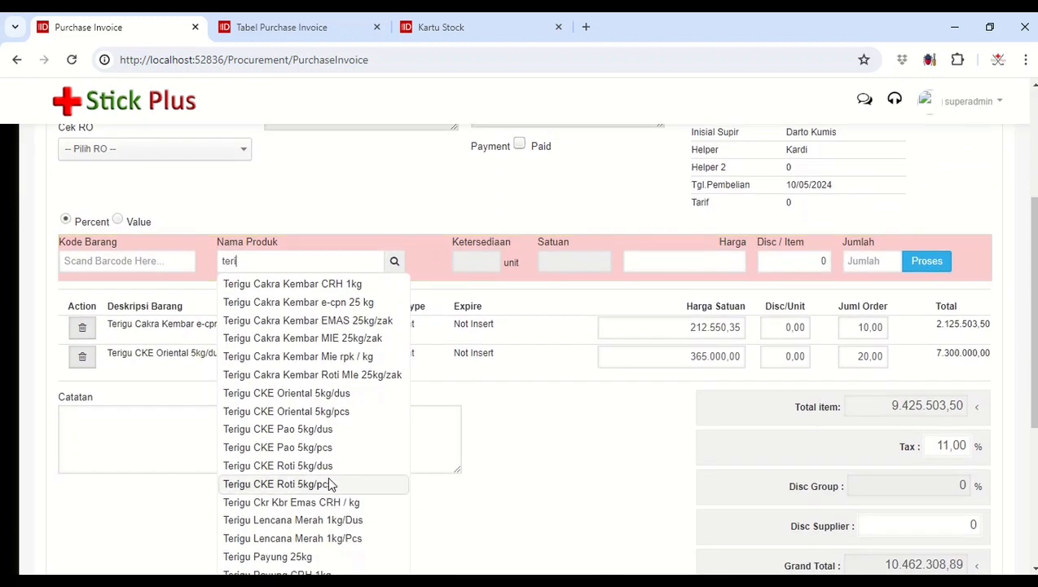
scroll(331, 486, down, 2)
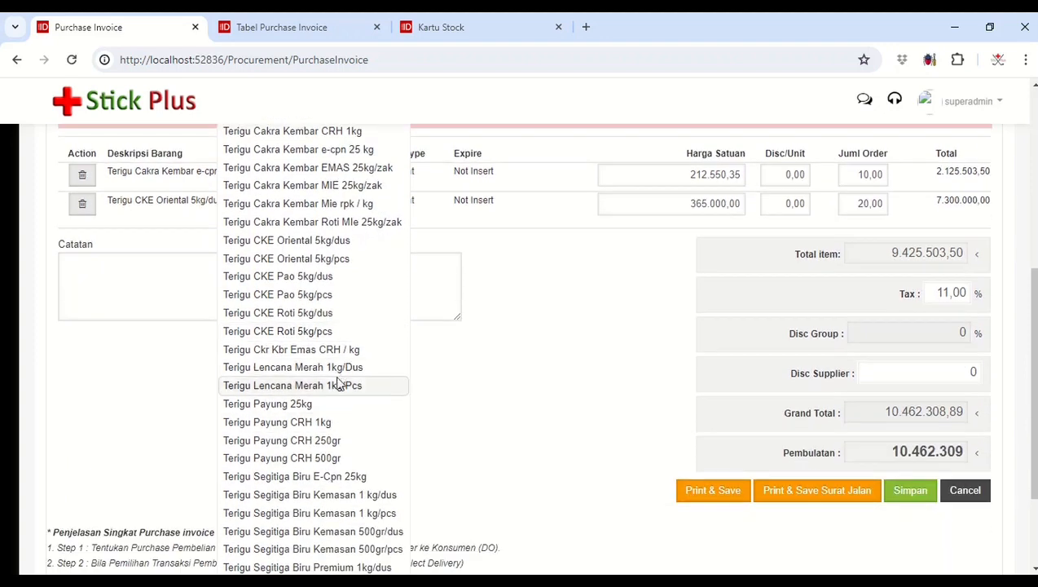
click(332, 406)
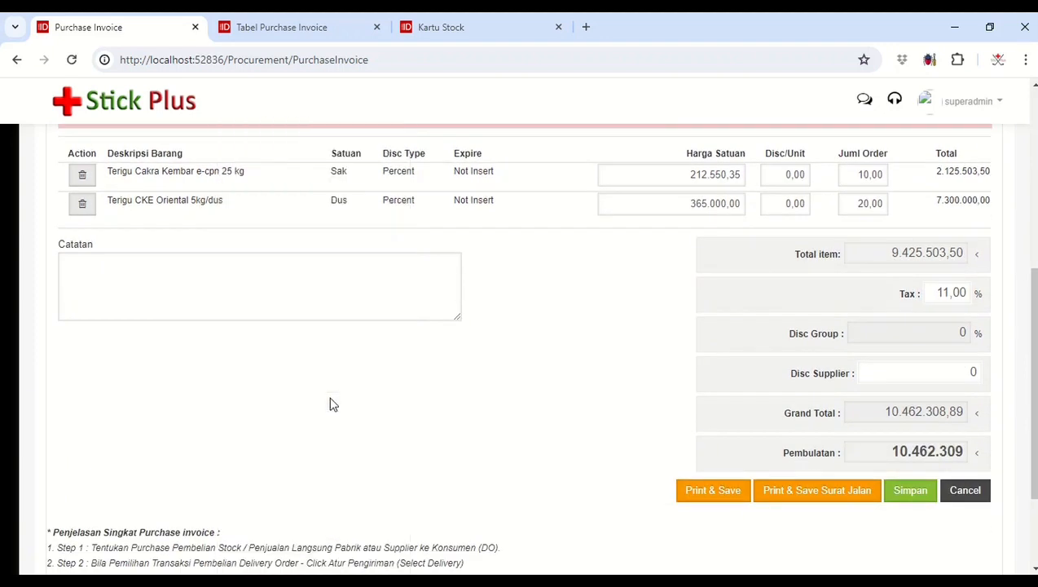
scroll(434, 379, up, 3)
click(394, 340)
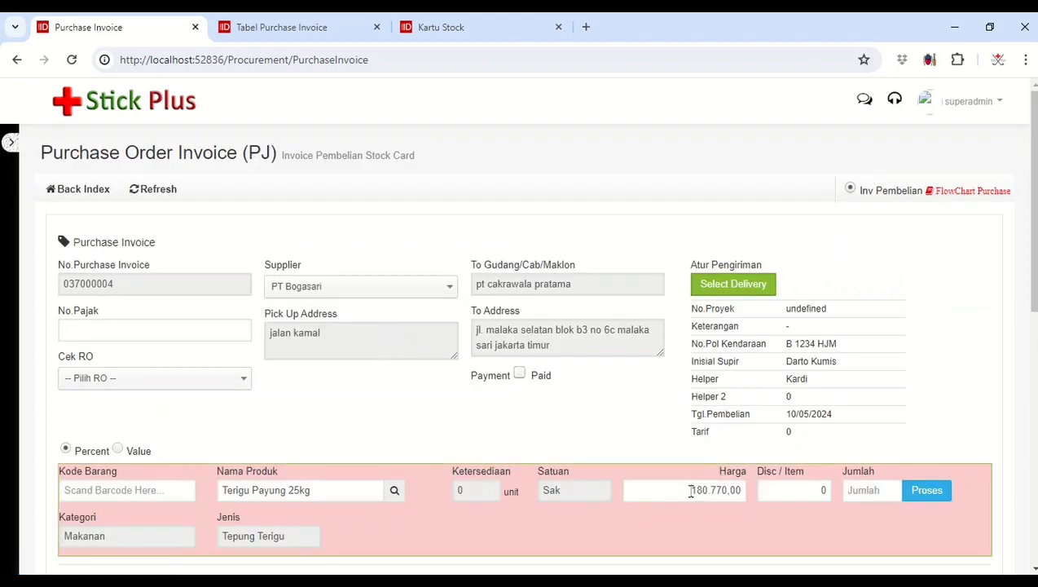
drag(690, 491, 857, 431)
text(1)
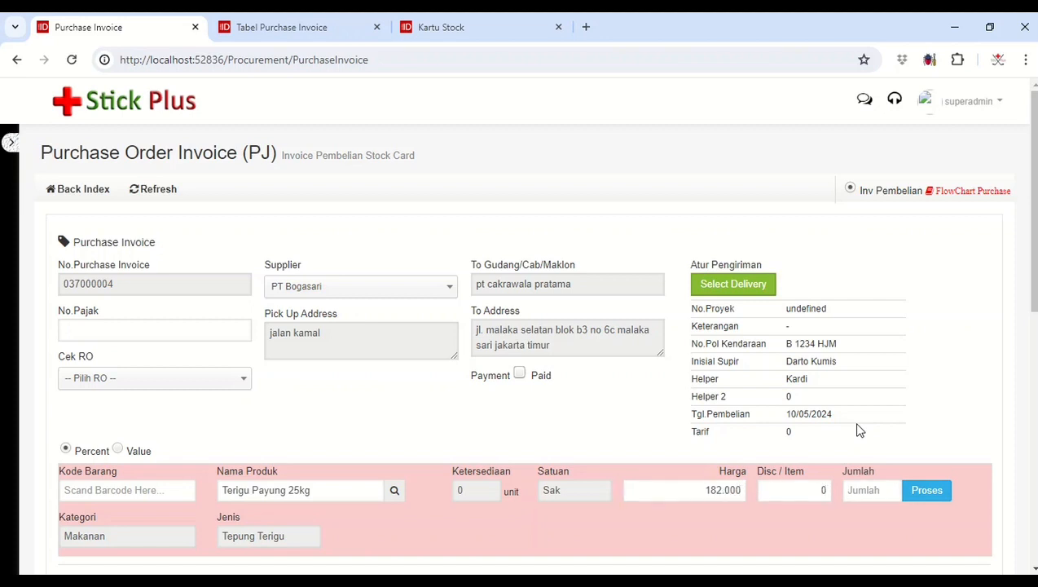
text(20)
scroll(931, 391, down, 2)
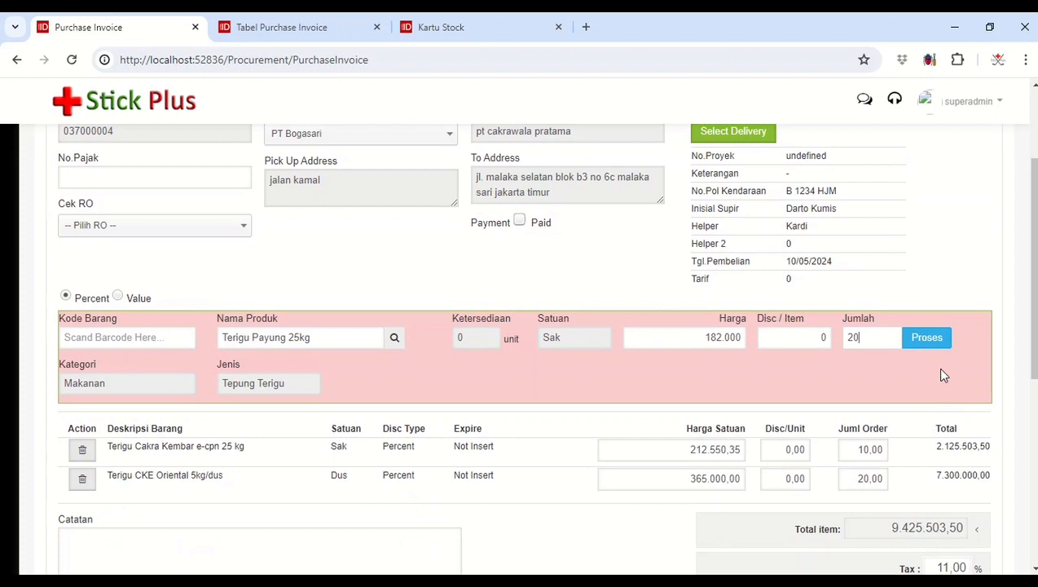
click(926, 338)
Step: Review the PT Bogasari invoice's header, product lines and totals, and save it without printing
scroll(939, 336, down, 4)
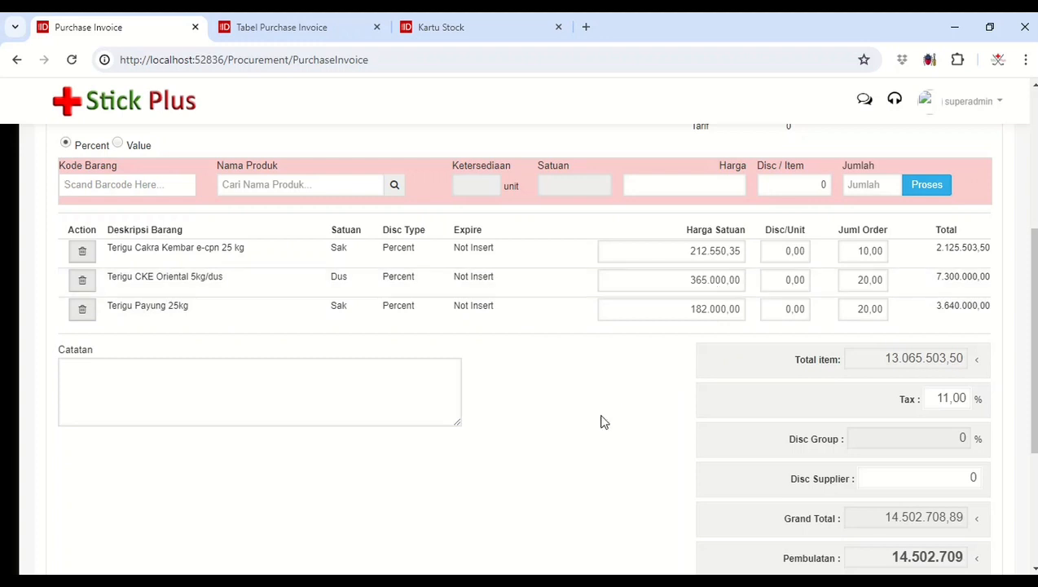
scroll(602, 419, down, 3)
scroll(602, 420, up, 6)
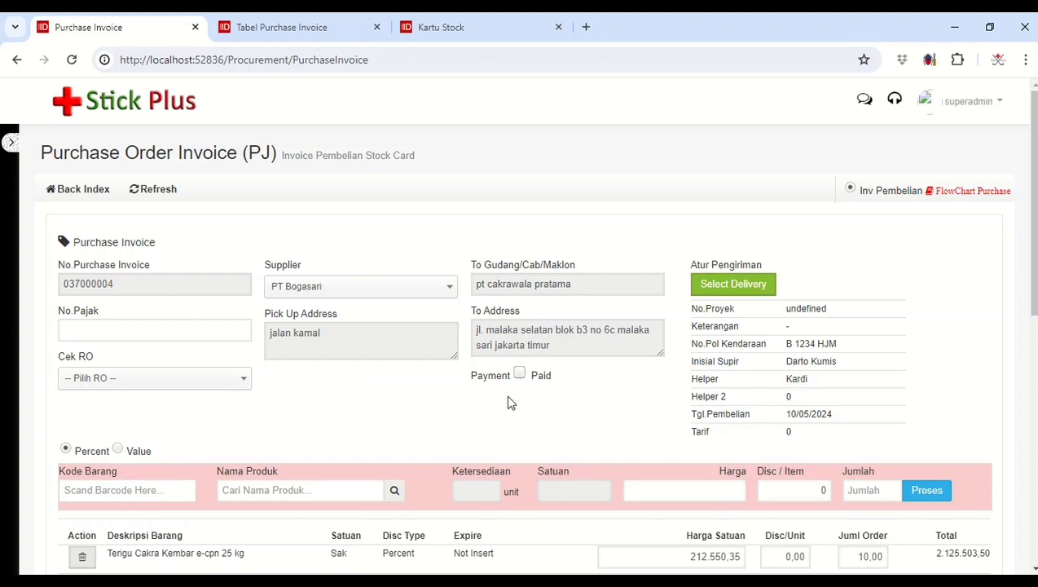
scroll(510, 404, down, 1)
scroll(508, 407, down, 5)
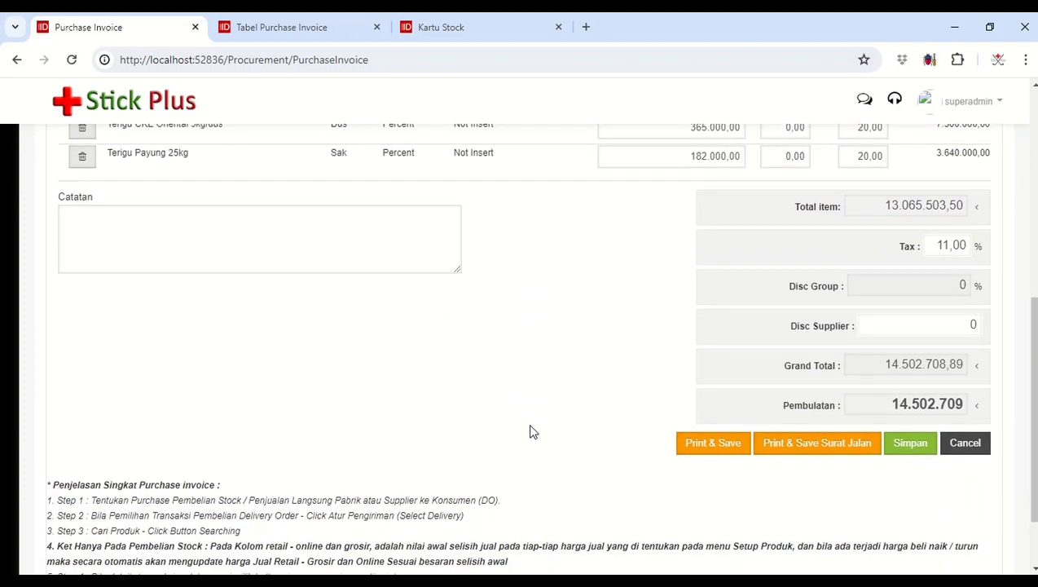
click(905, 444)
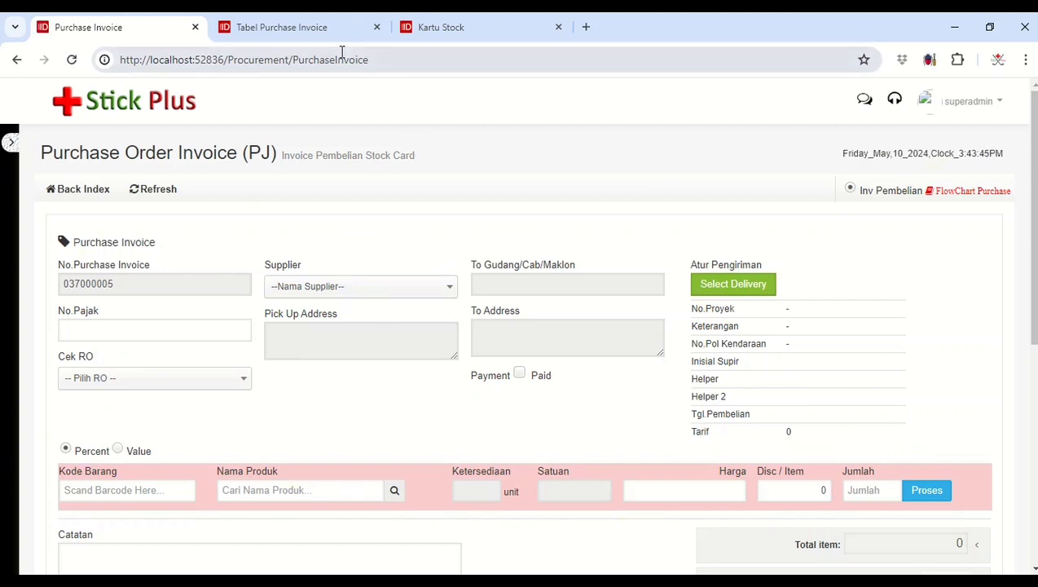
Step: Reload the purchase invoice list and the Kartu Stock report to check the saved invoices and stock
click(325, 27)
click(335, 62)
key(Return)
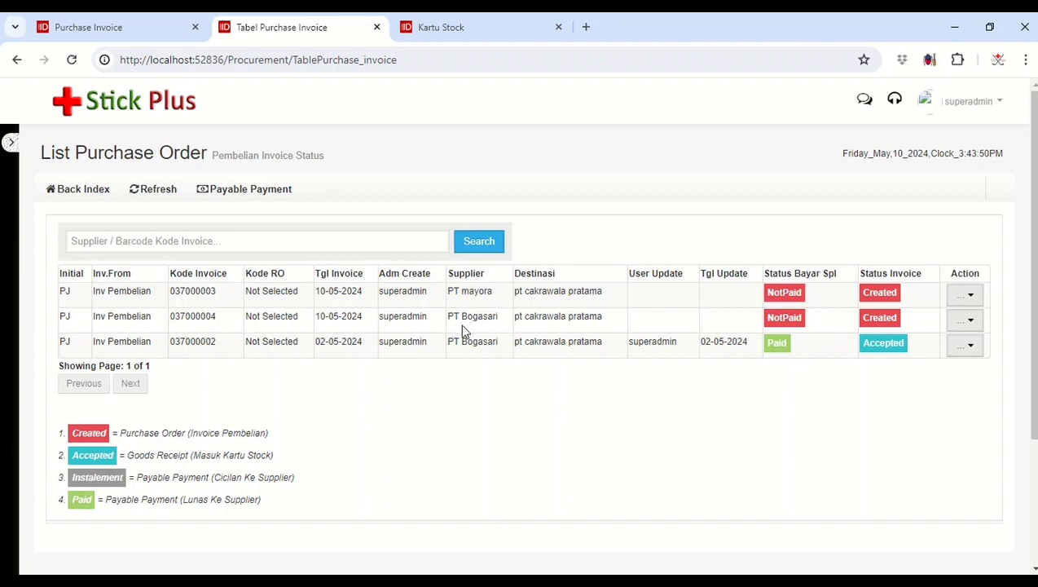
click(479, 30)
click(471, 61)
key(Return)
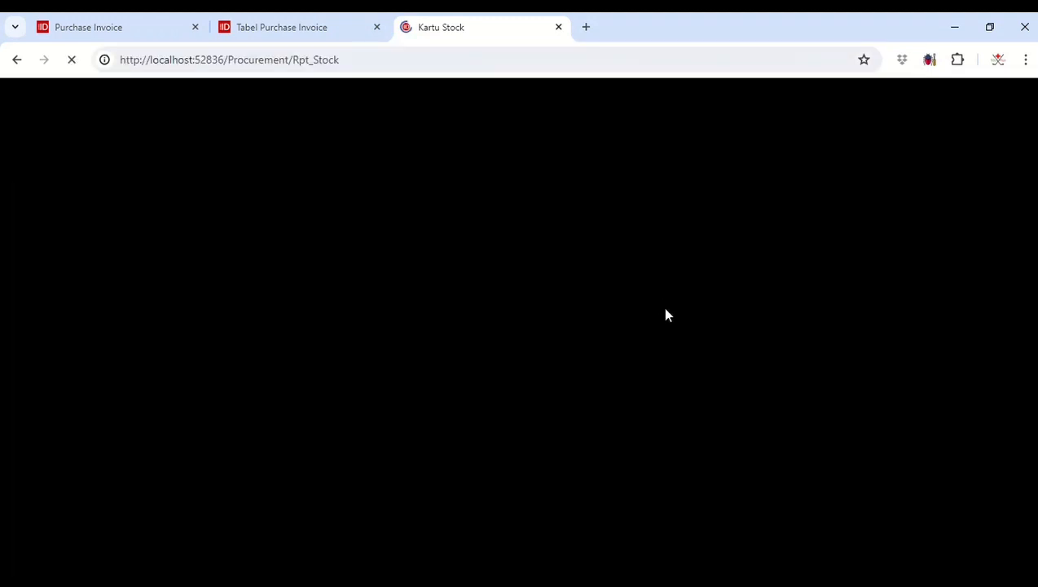
Step: Go to Payable Payment and open the payment details of the unpaid PT Bogasari invoice
click(322, 18)
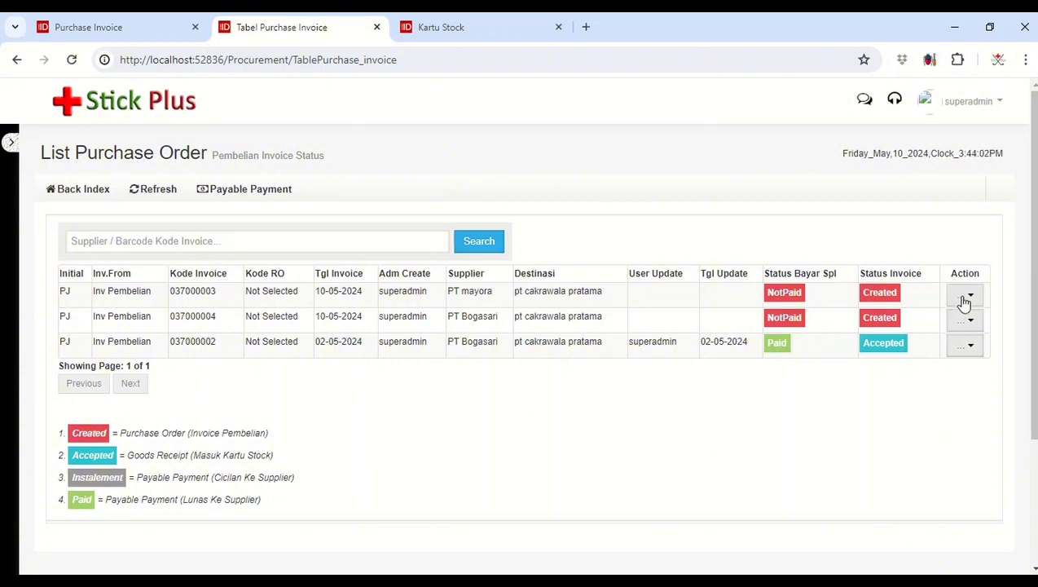
click(251, 192)
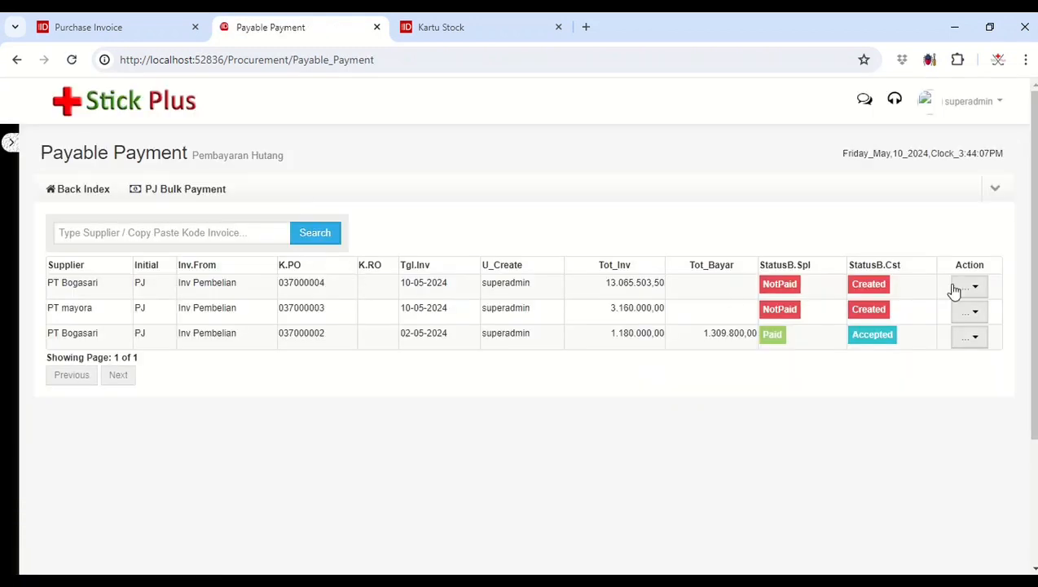
click(78, 192)
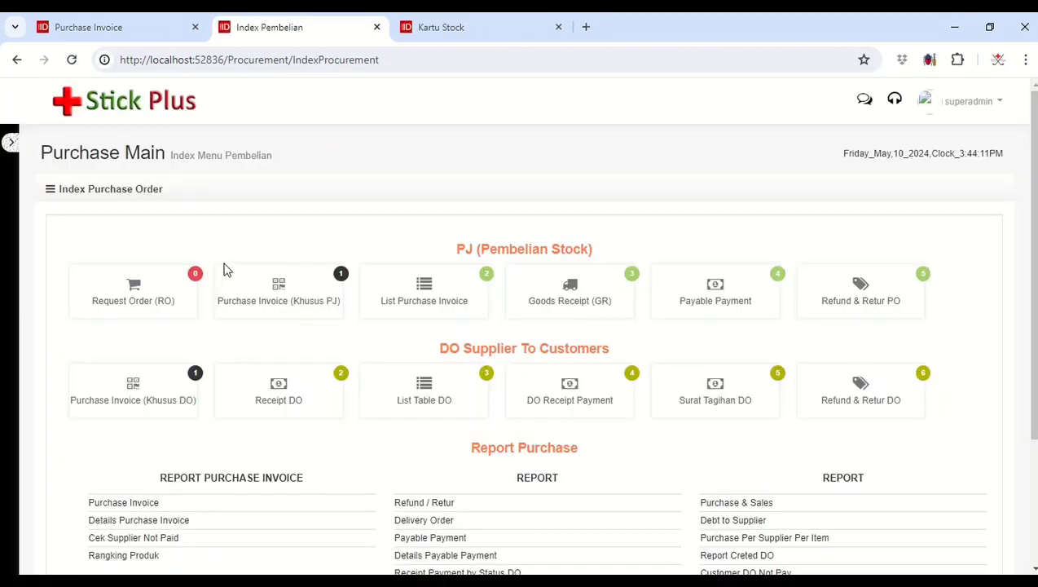
click(715, 293)
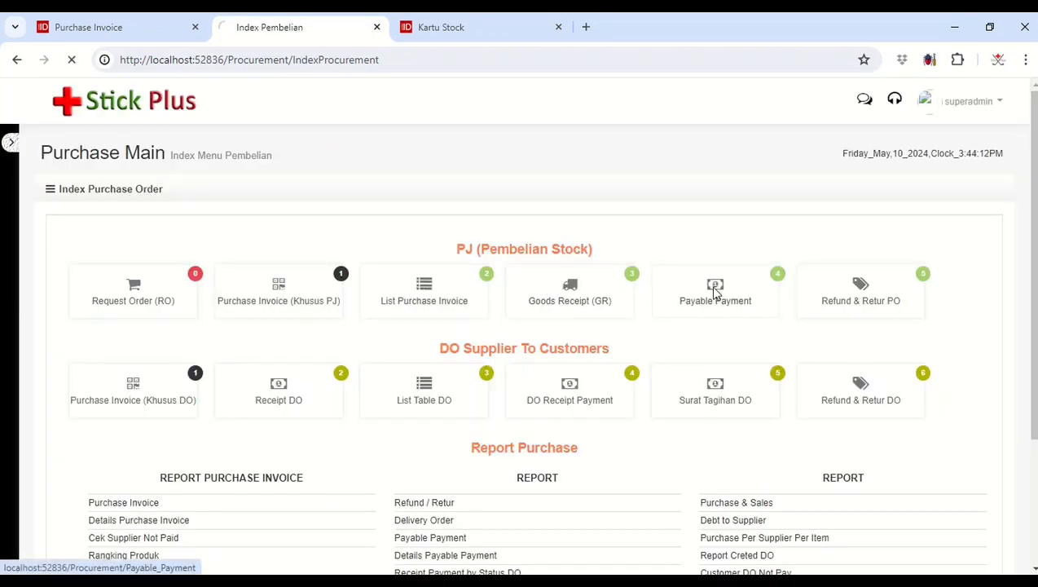
click(974, 289)
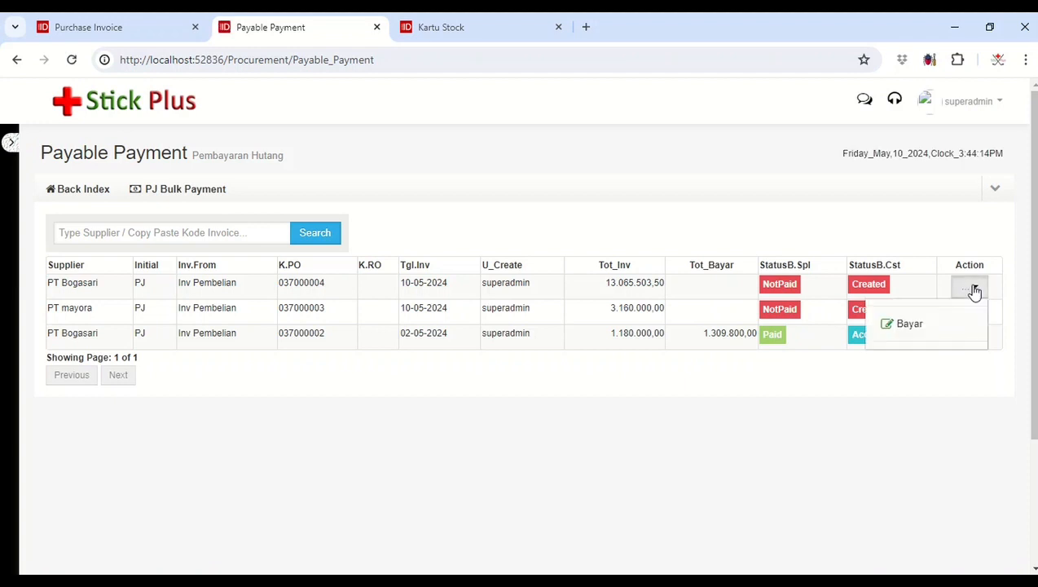
click(932, 327)
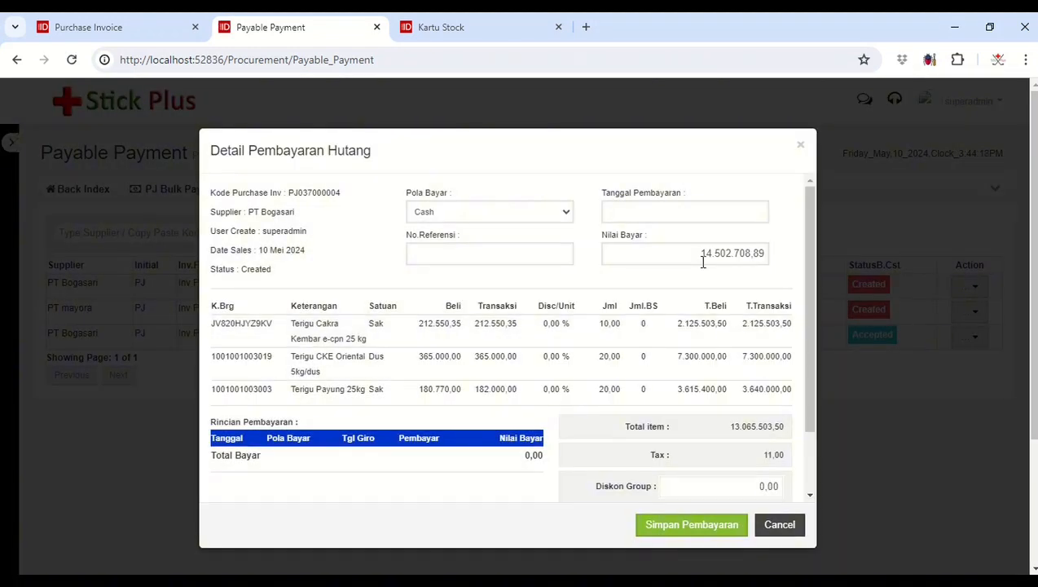
Step: Enter a Nilai Bayar of 4.000.000 with payment date 10/05/2024 for the PT Bogasari invoice and save the payment
drag(703, 254, 776, 272)
text(4.000.000)
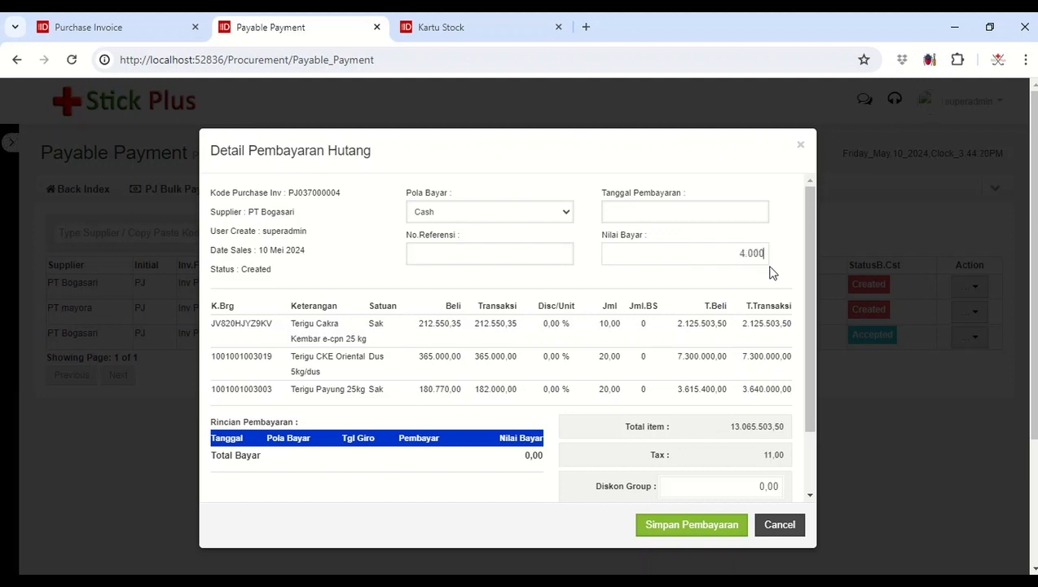
click(727, 215)
click(745, 325)
scroll(747, 323, down, 2)
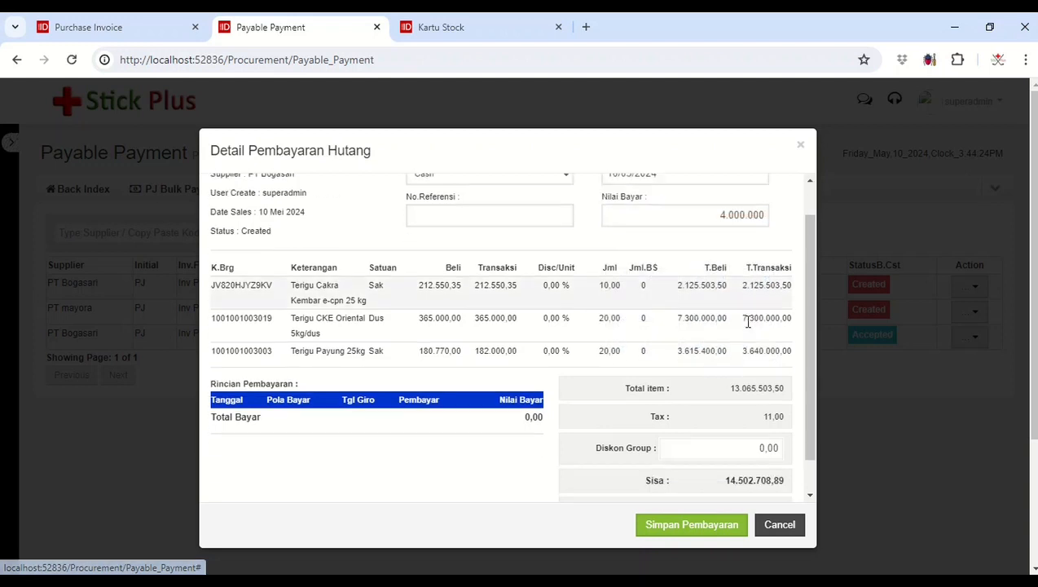
click(690, 526)
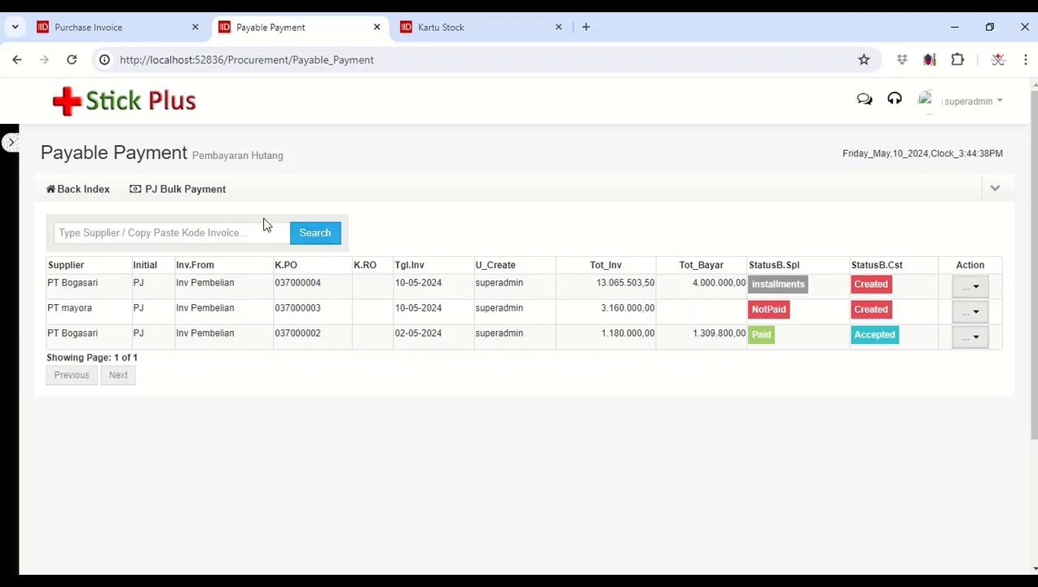
Step: Return to the purchase index and reload the Kartu Stock report to check for stock entries after the payment
click(94, 199)
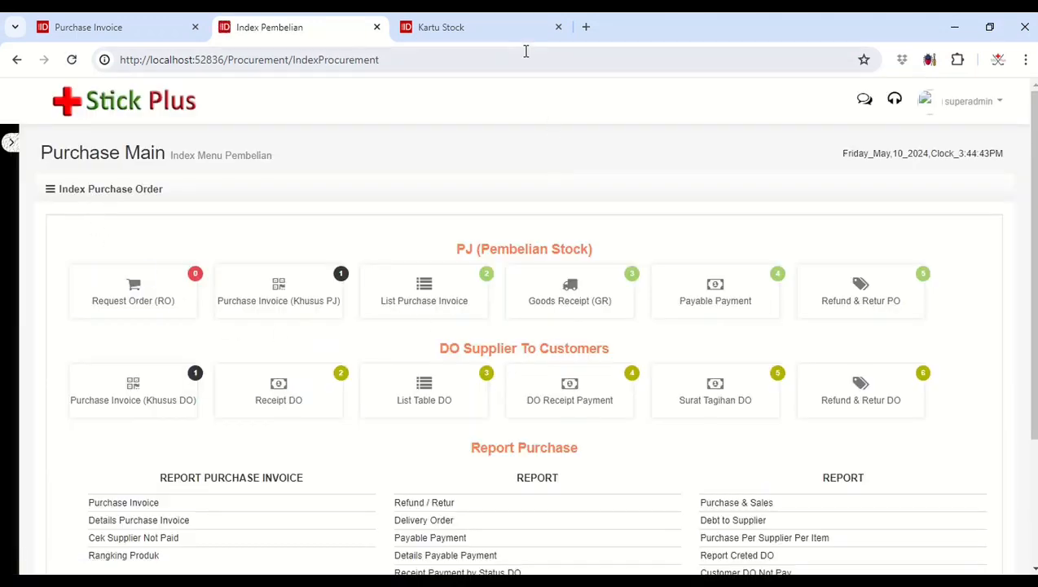
click(506, 28)
click(482, 67)
key(Return)
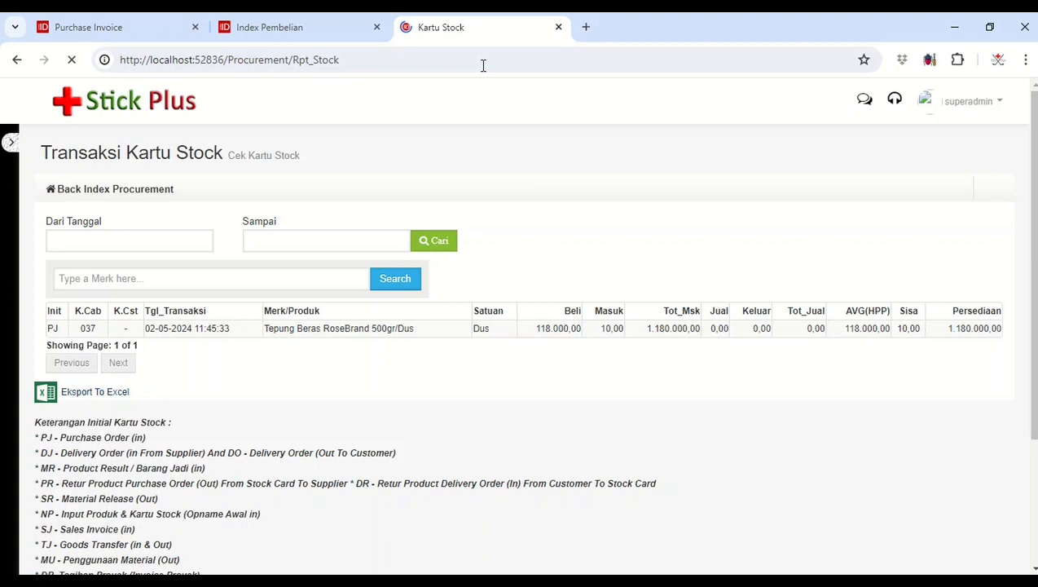
Step: Open Goods Receipt, mark the PT mayora invoice as Accepted and submit its incoming quantities to the stock card
click(324, 31)
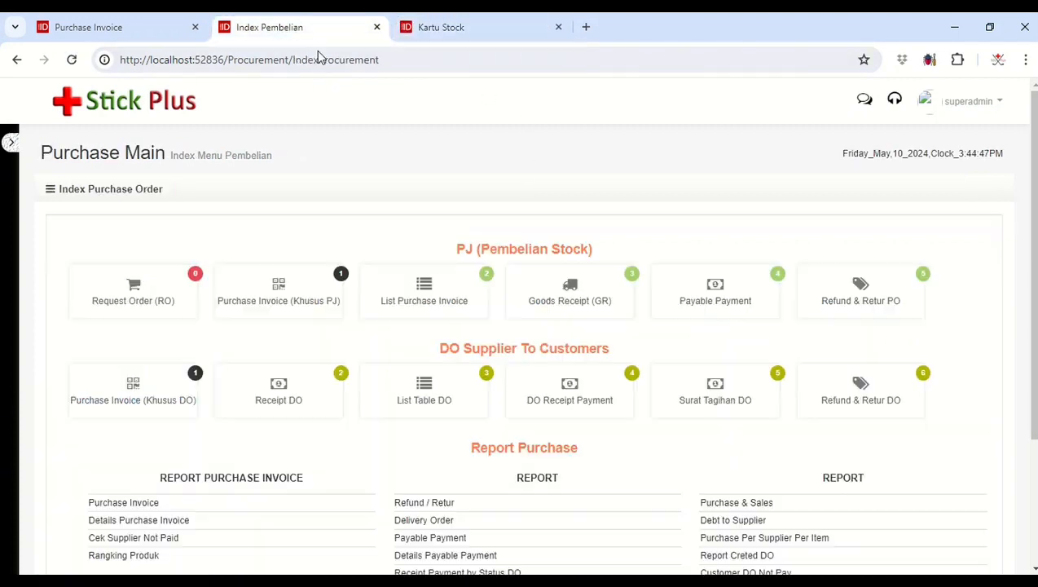
click(582, 308)
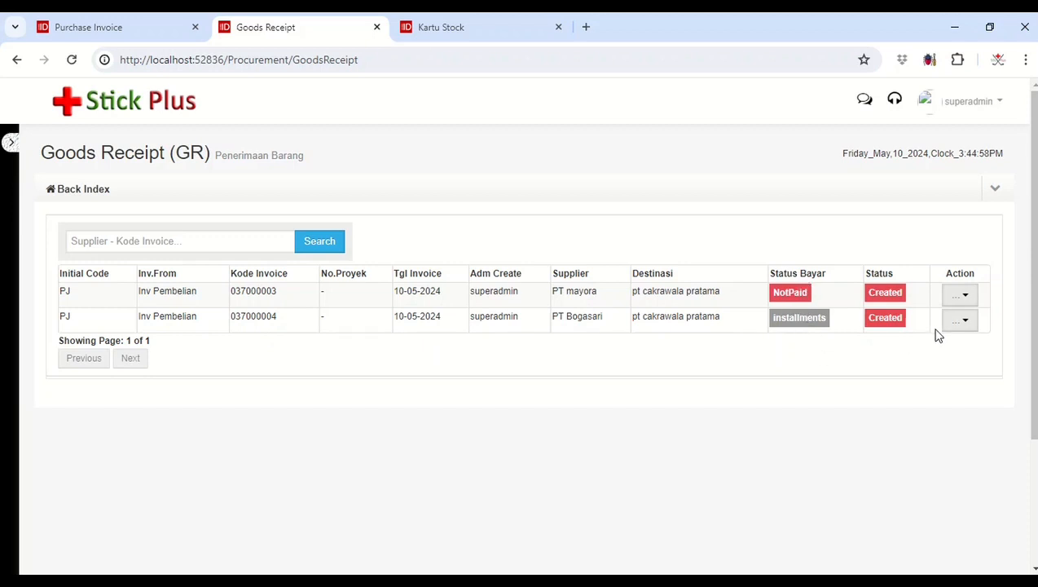
click(968, 299)
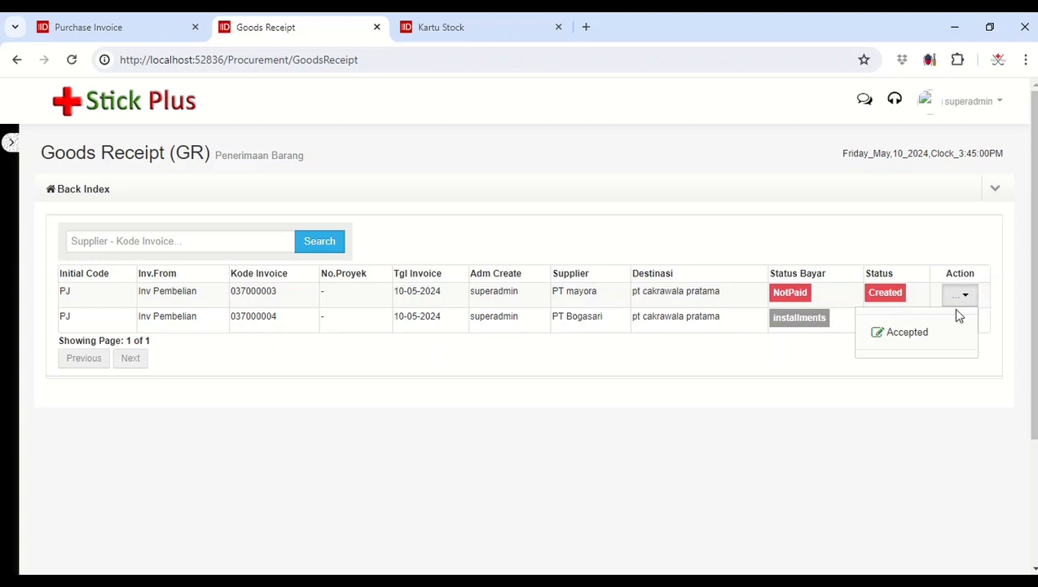
click(921, 336)
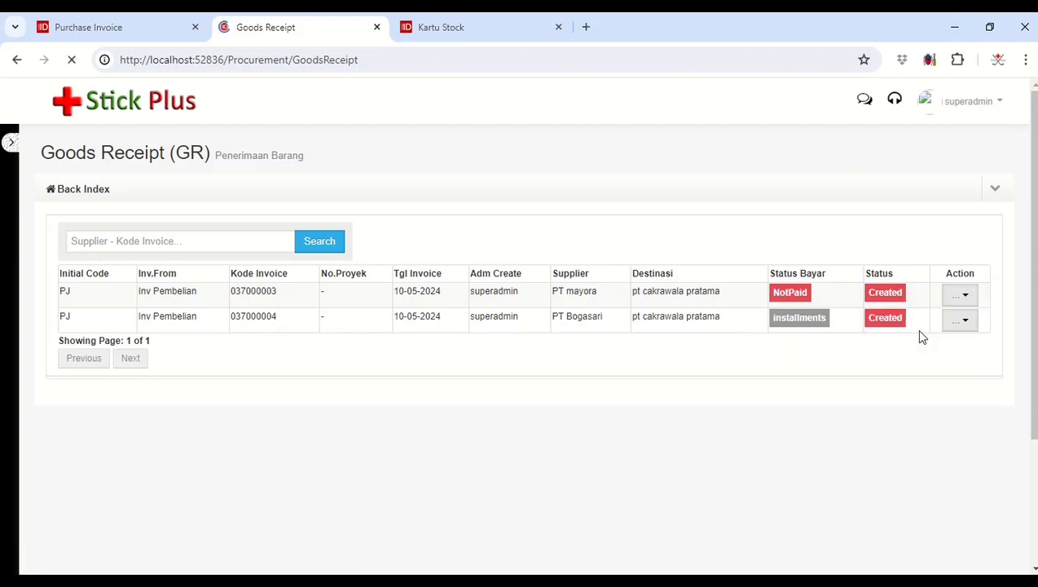
scroll(919, 331, down, 3)
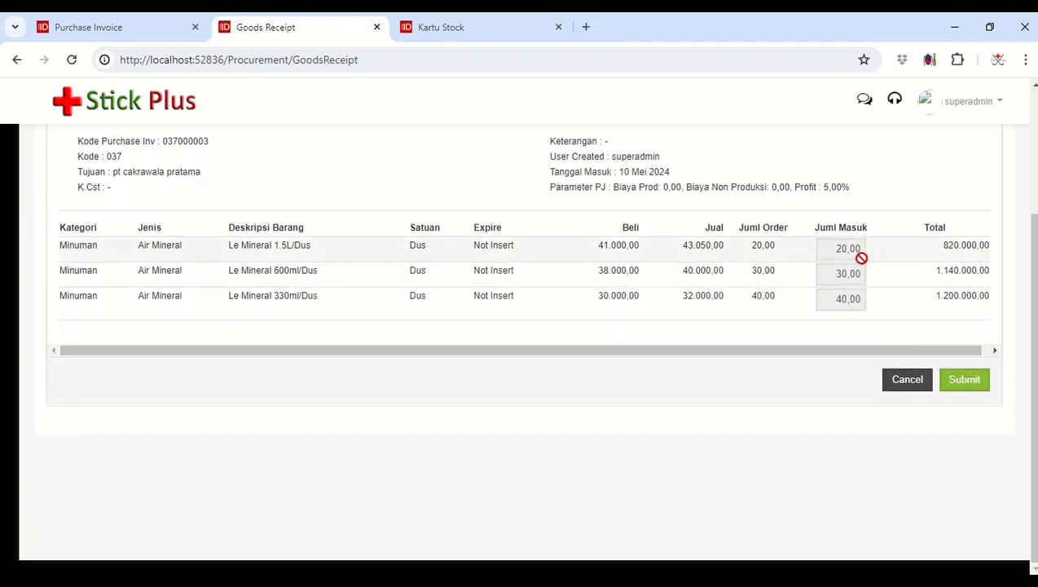
scroll(721, 288, up, 1)
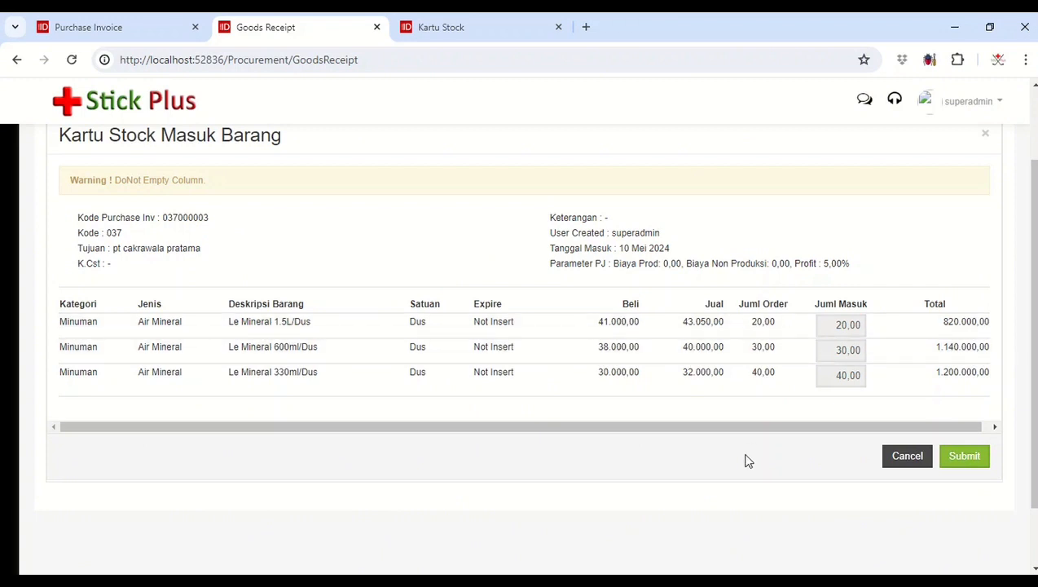
click(962, 460)
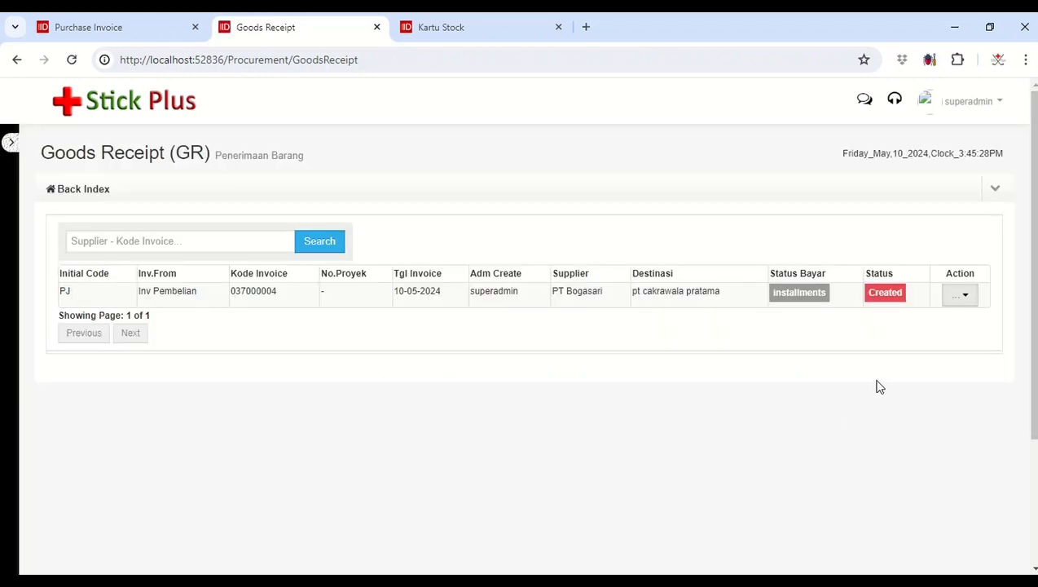
Step: Choose Accepted for the PT Bogasari invoice in Goods Receipt to open its incoming quantities
click(959, 300)
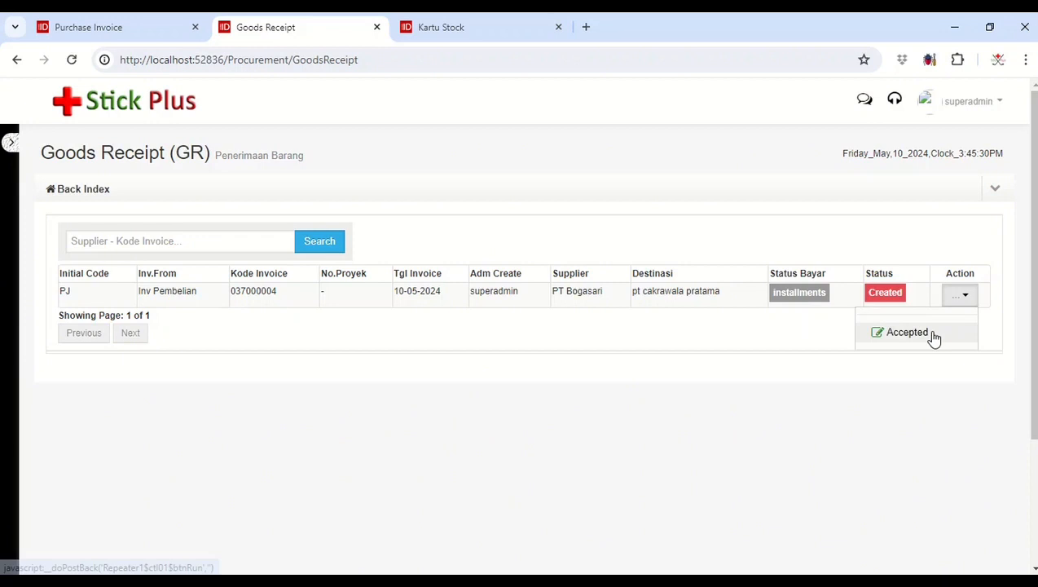
click(906, 333)
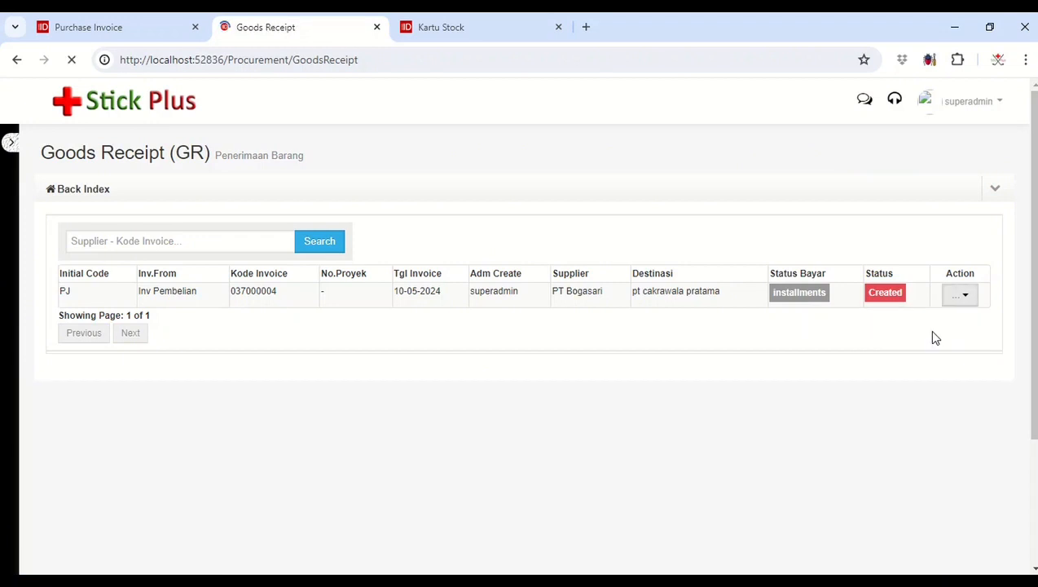
scroll(931, 335, down, 2)
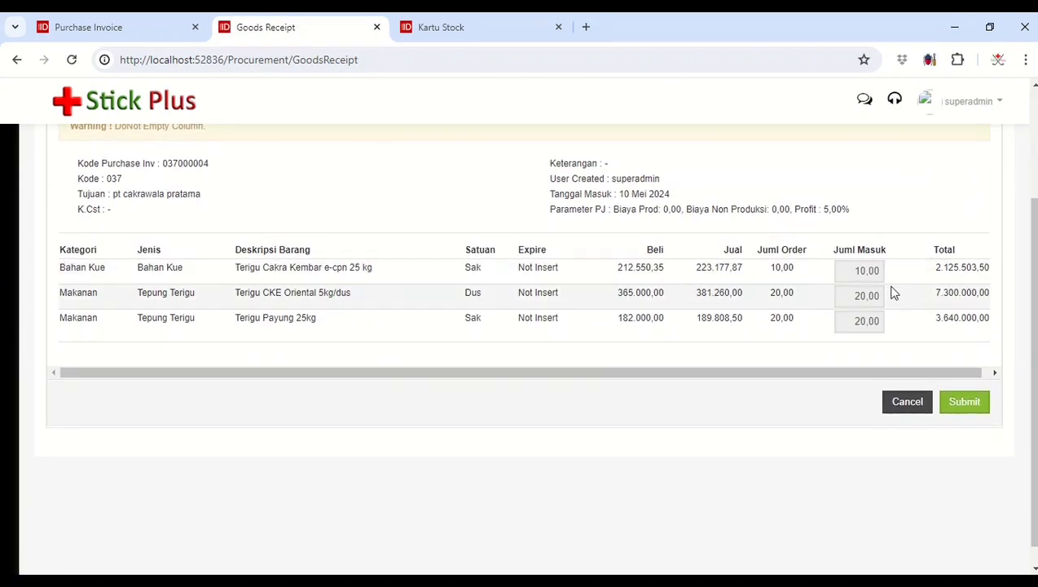
Step: Reload the Kartu Stock report to check the entries from the PT mayora goods receipt
click(531, 30)
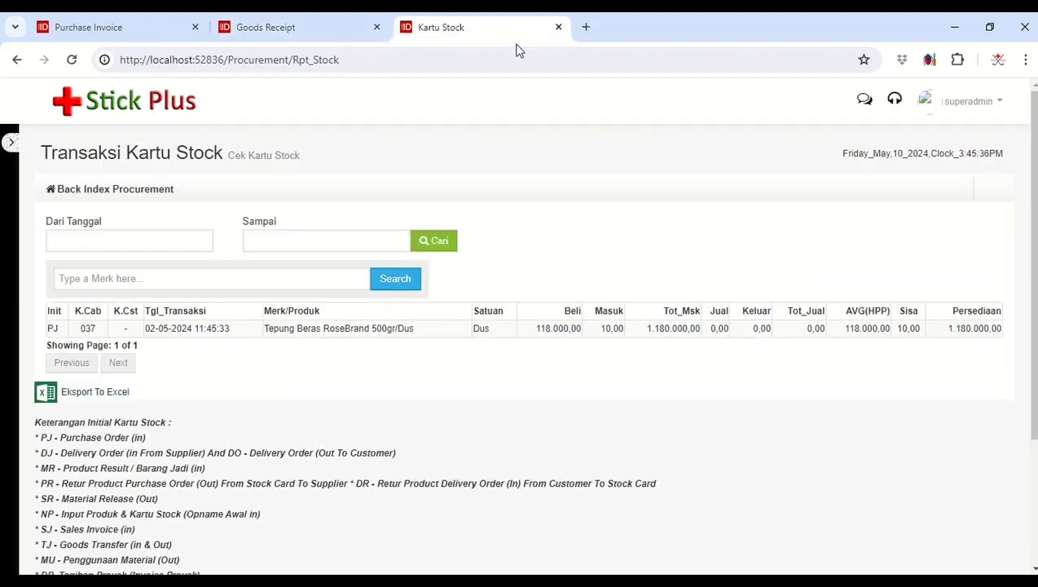
click(514, 54)
key(Return)
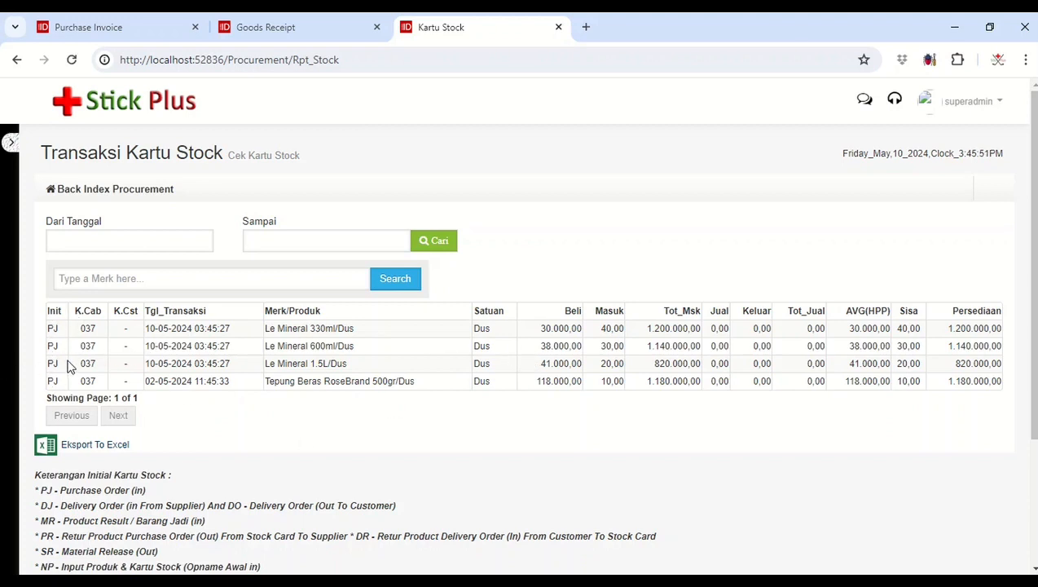
Step: Submit the PT Bogasari goods receipt to the stock card and reload the Goods Receipt list
click(322, 31)
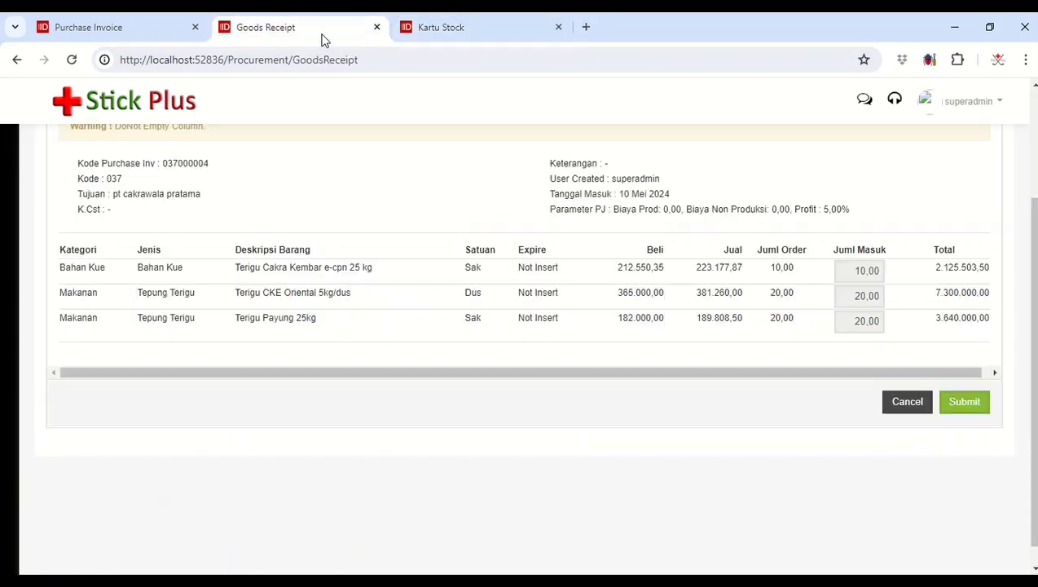
click(974, 410)
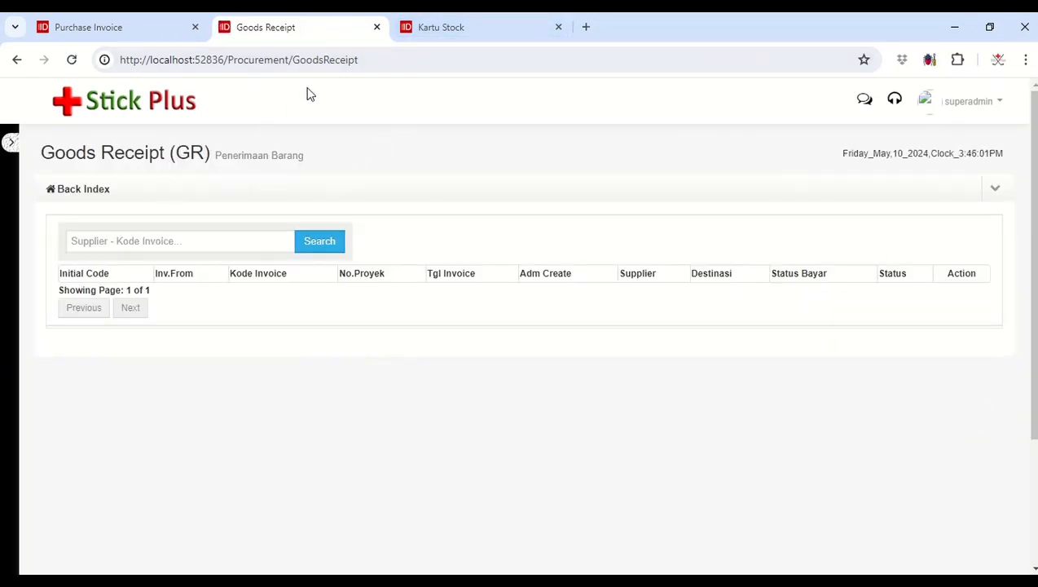
click(328, 62)
key(Return)
Step: Review the invoice statuses in List Purchase Invoice and reload Kartu Stock to check the PT Bogasari goods
click(57, 190)
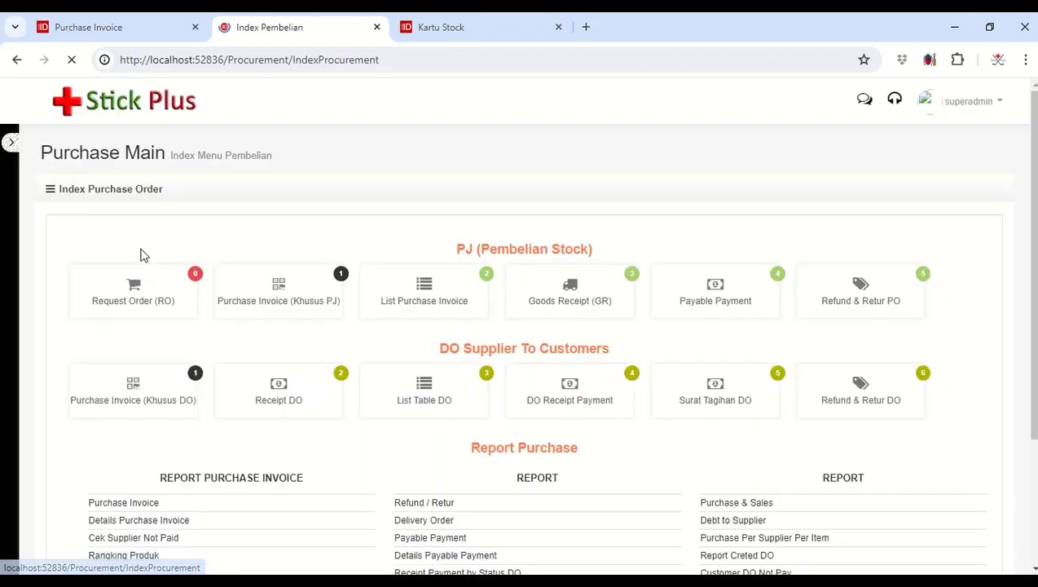
click(433, 310)
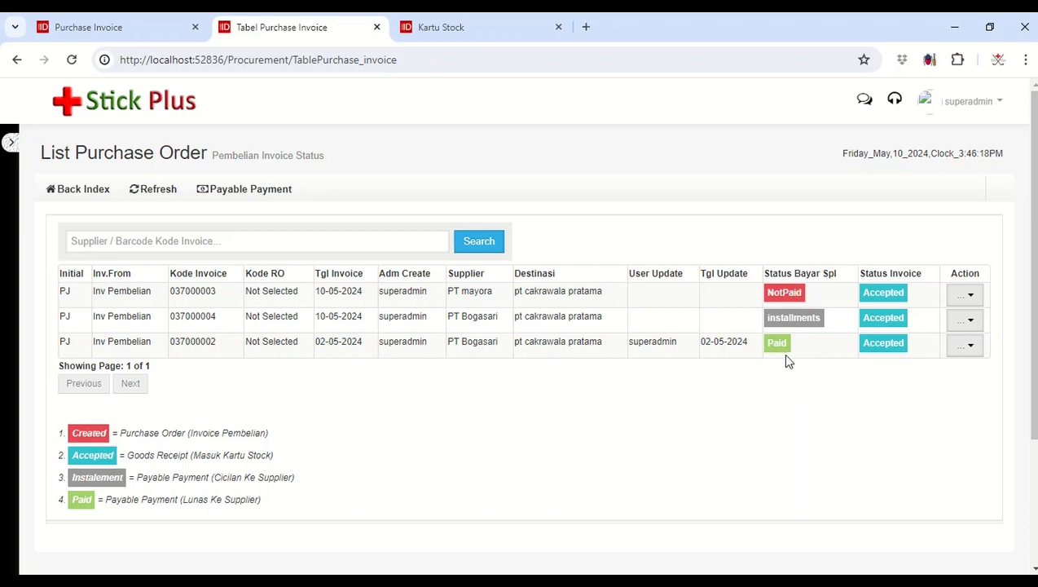
click(499, 27)
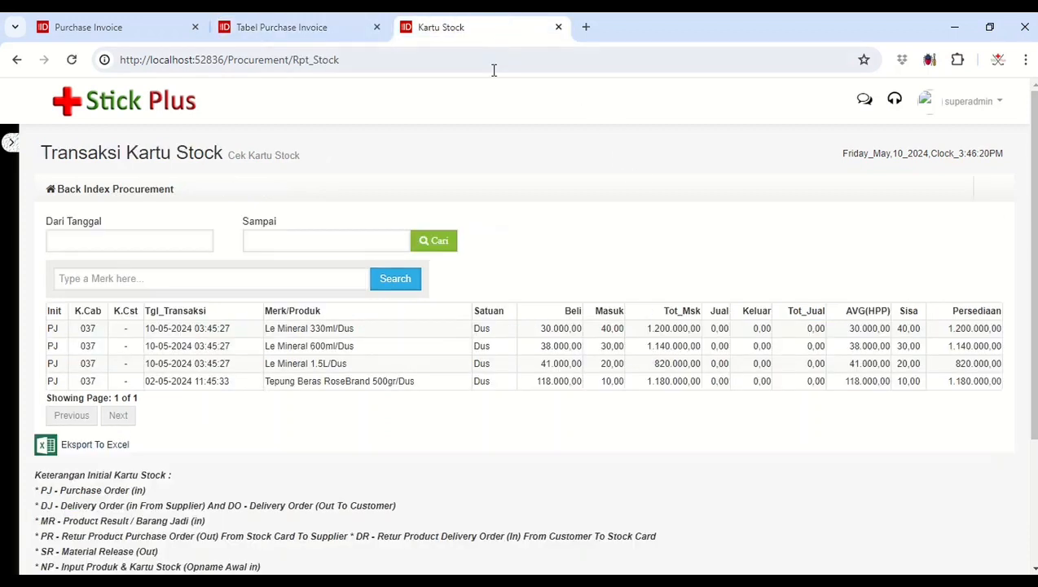
click(414, 70)
key(Return)
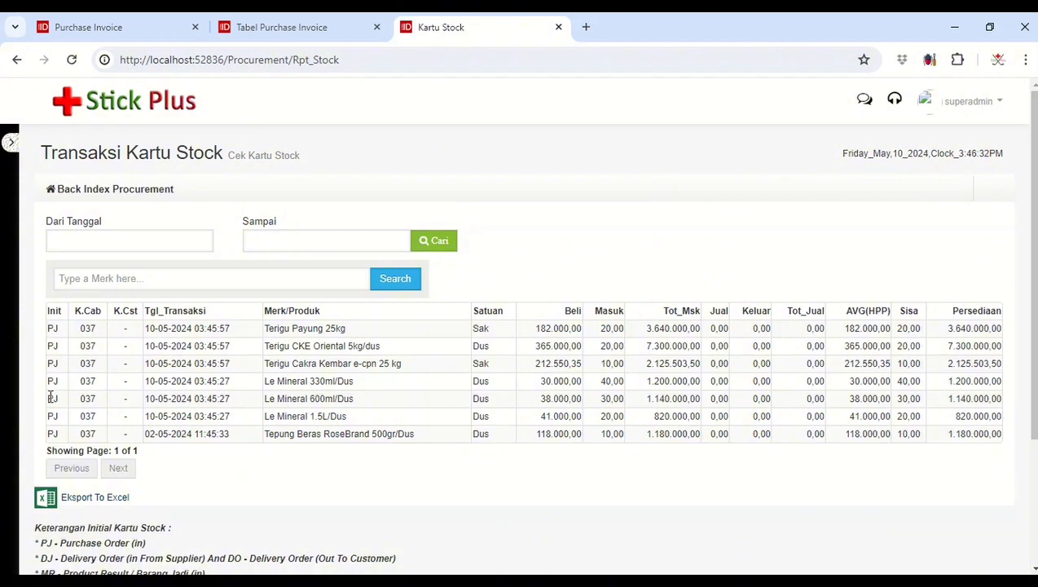
Step: Try to open a second Purchase Invoice (Khusus PJ) form from the purchase index and compare it with the form already open
click(295, 24)
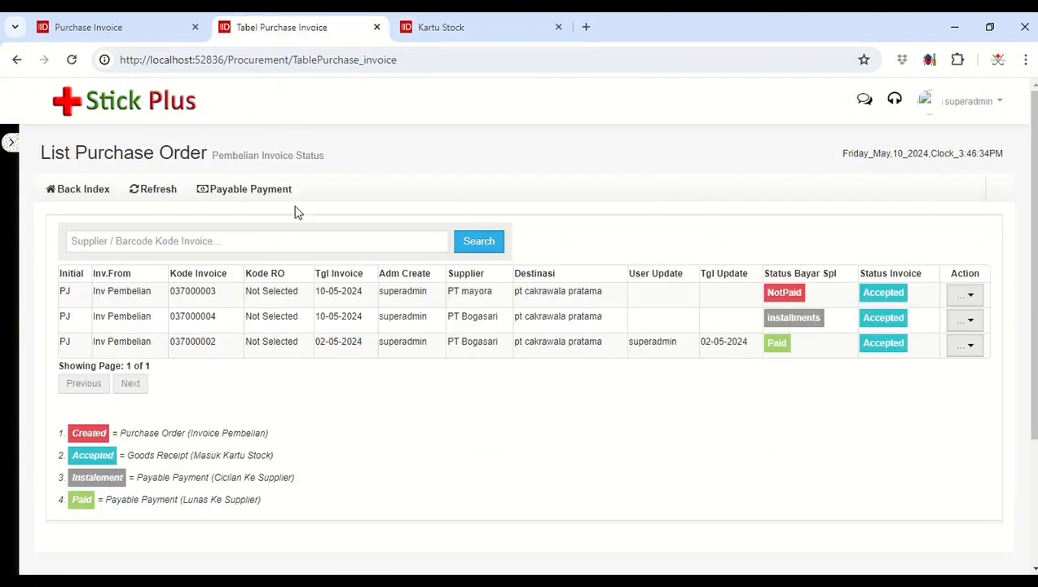
click(93, 194)
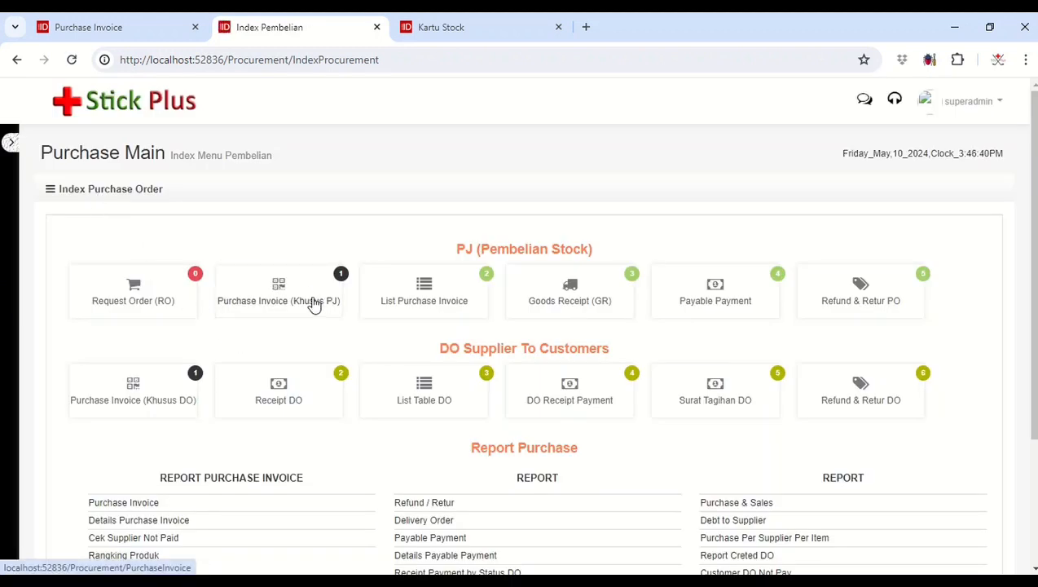
click(294, 303)
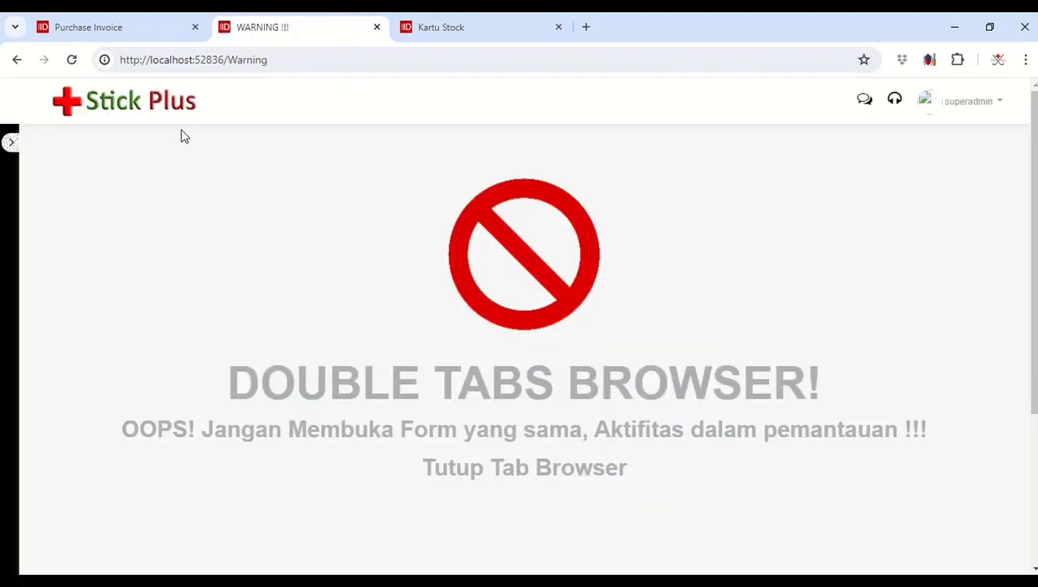
click(140, 27)
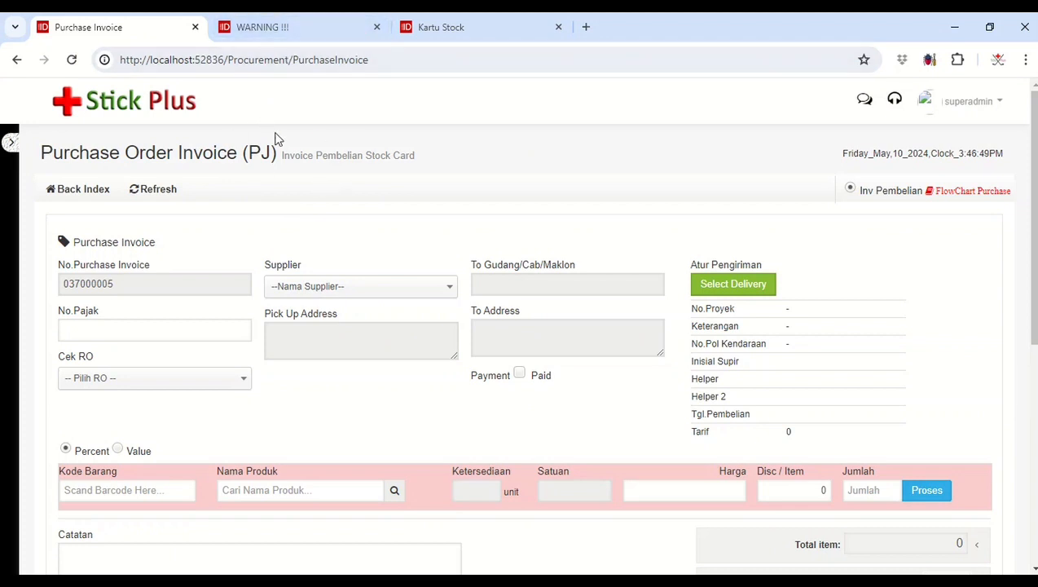
click(290, 33)
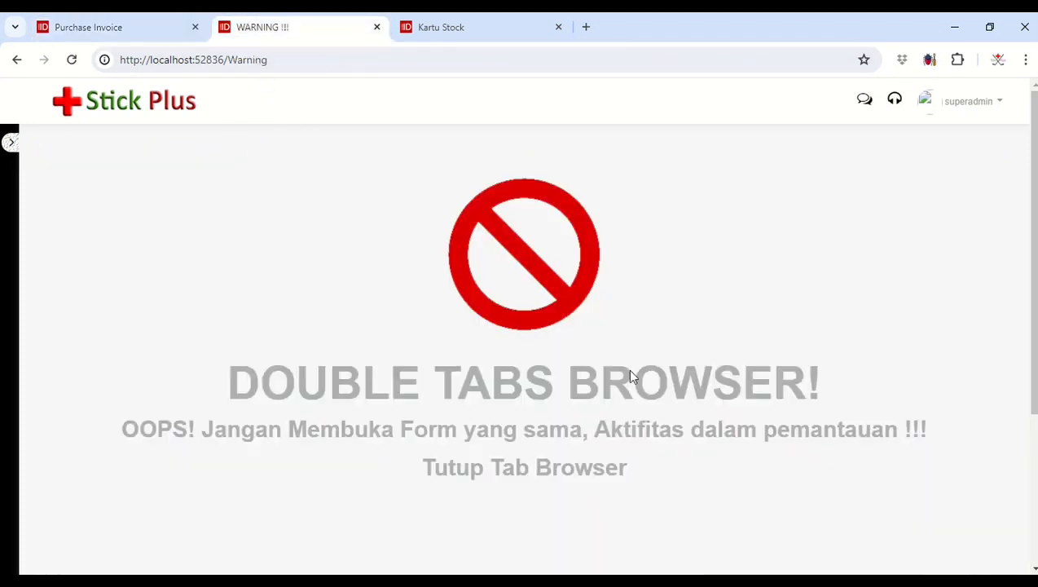
click(137, 27)
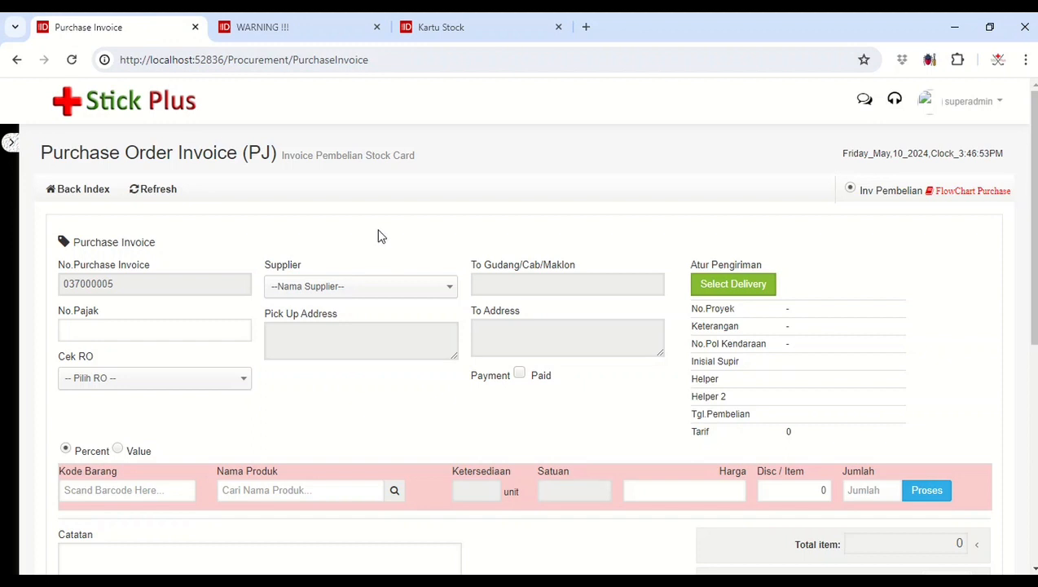
click(311, 28)
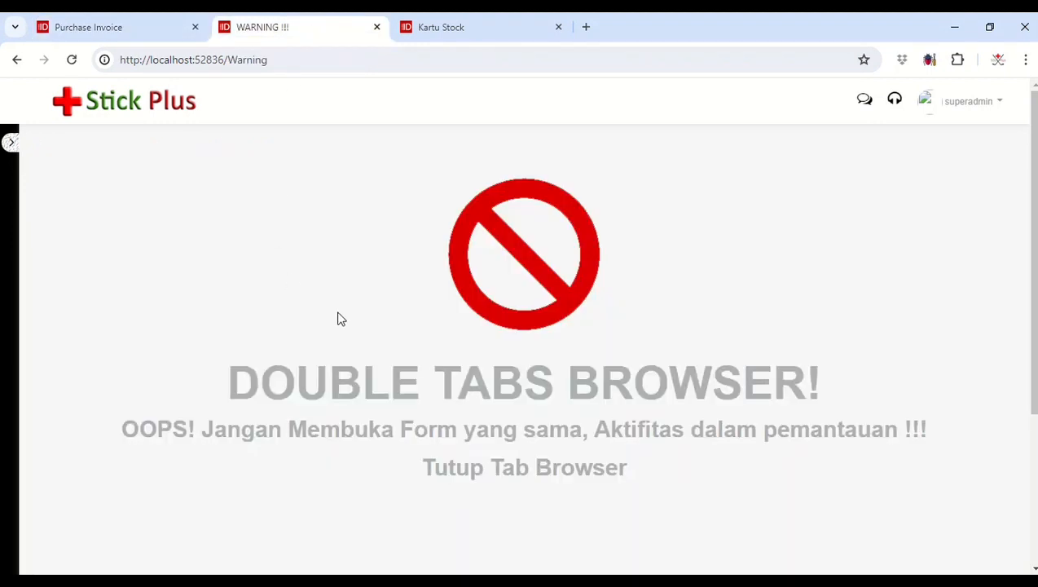
click(59, 27)
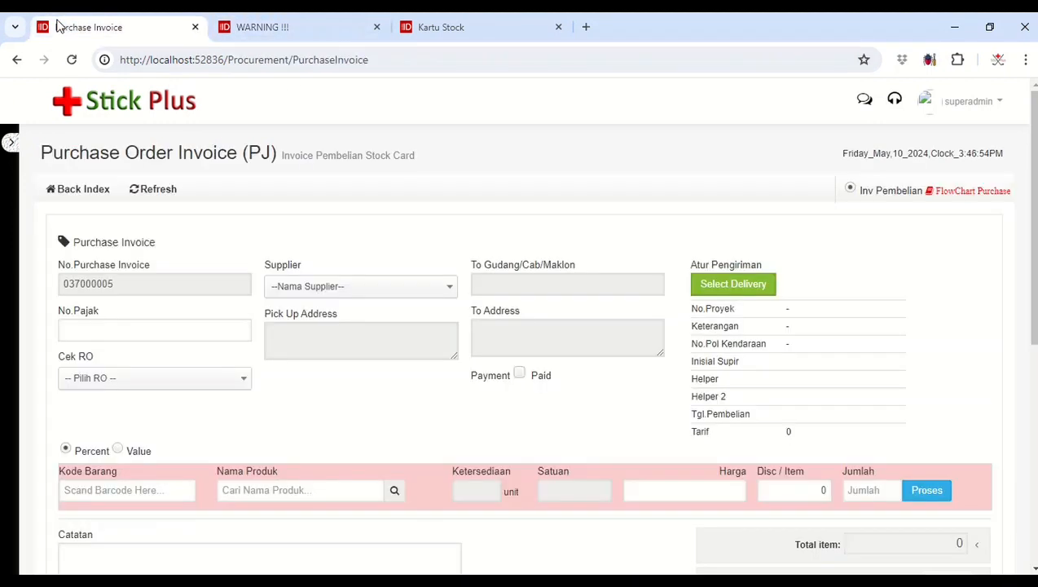
click(318, 25)
Step: Leave the double-tab warning page and go to Index Procurement
click(65, 186)
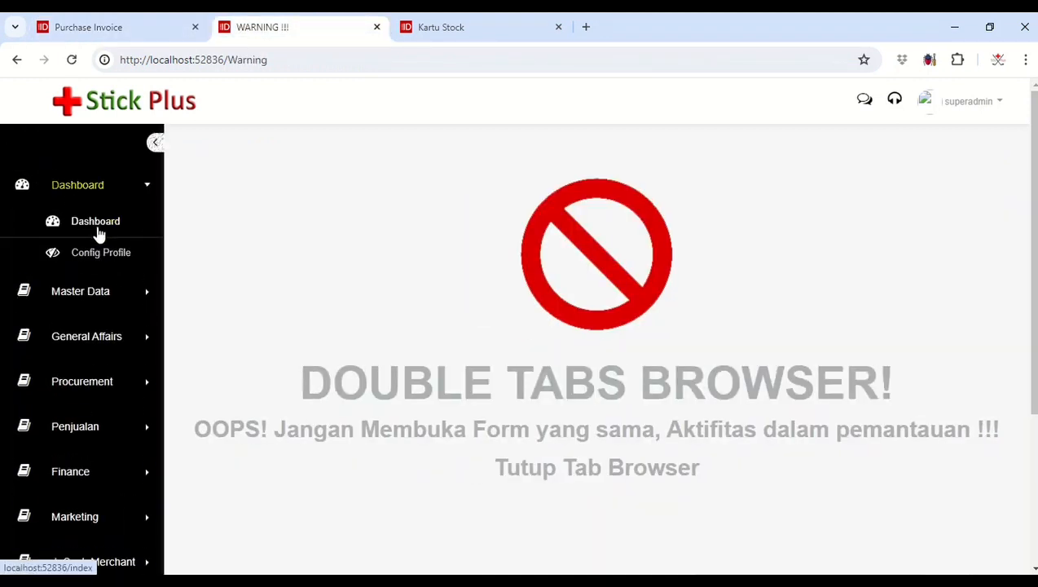
click(97, 231)
click(12, 62)
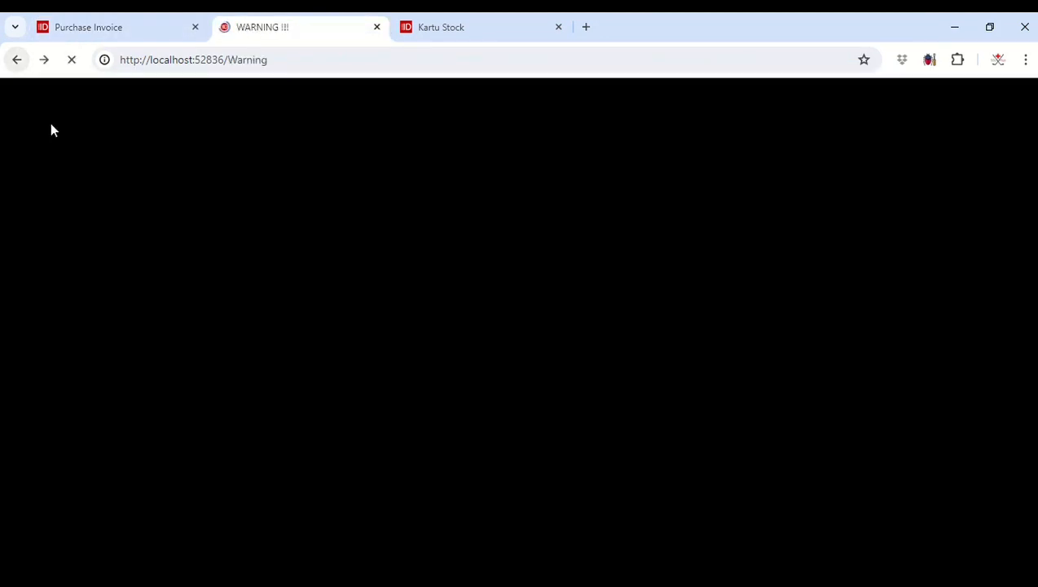
click(9, 145)
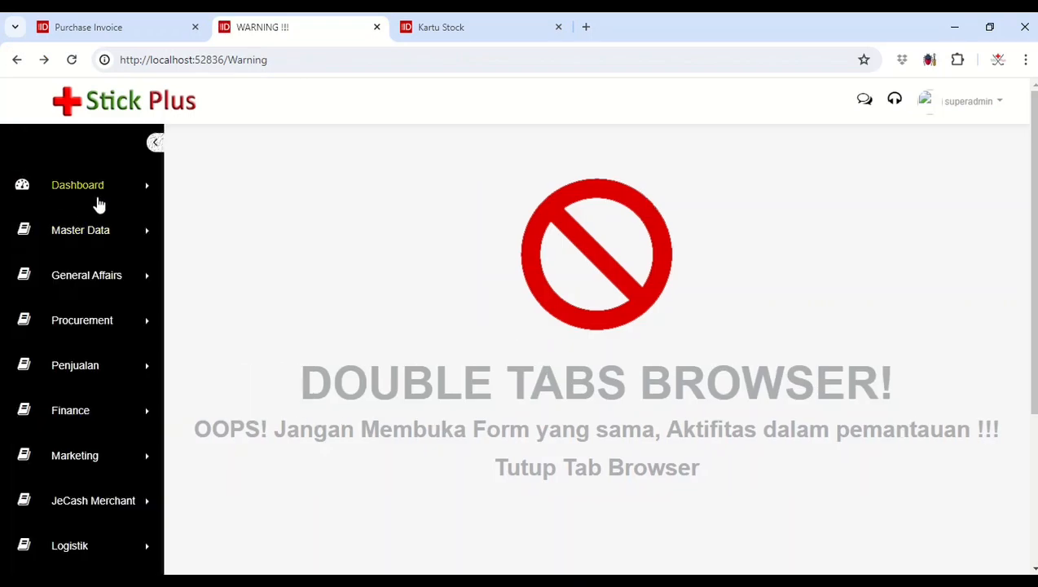
click(98, 199)
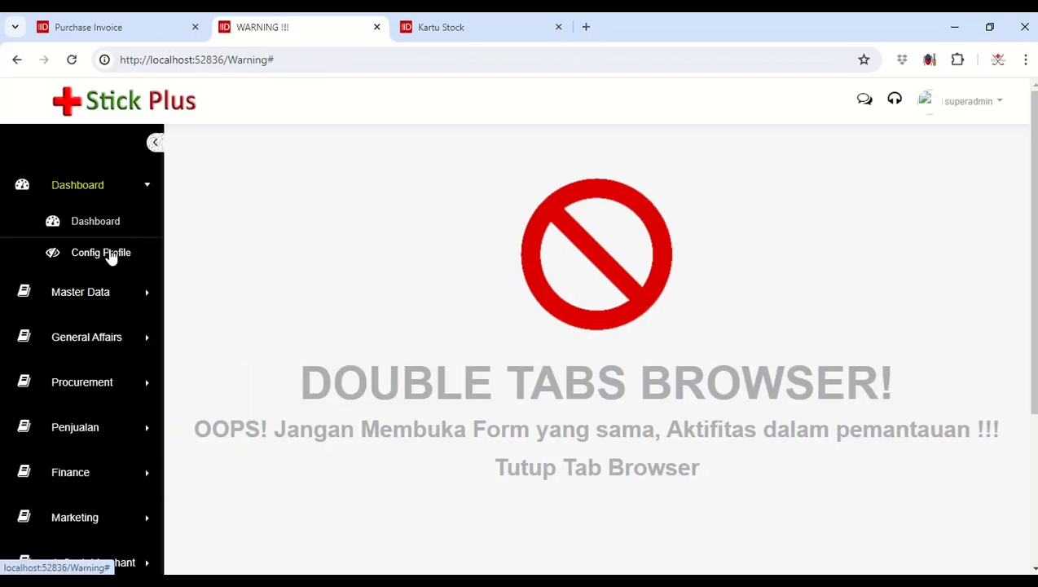
click(108, 379)
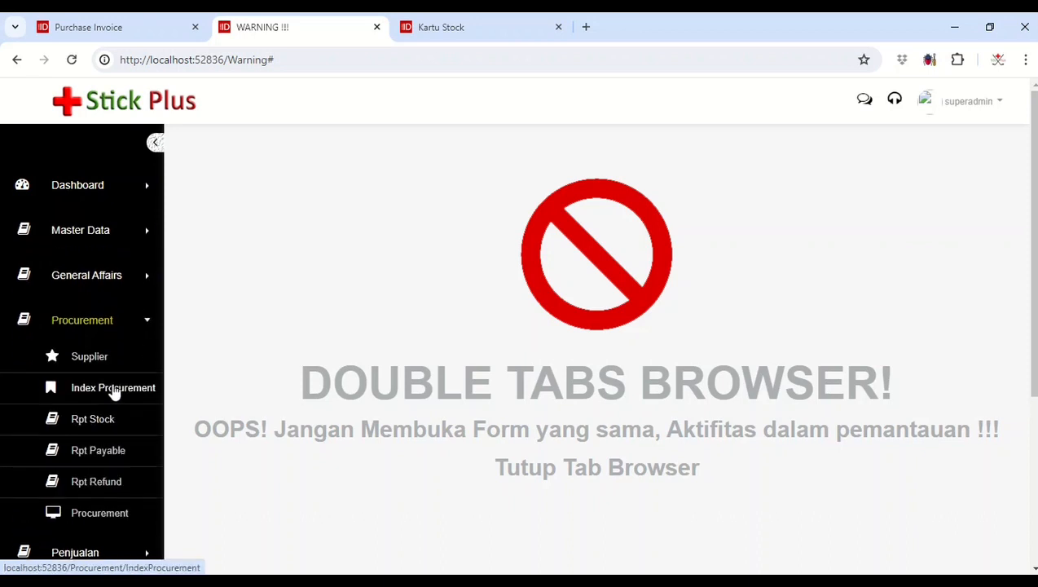
click(114, 391)
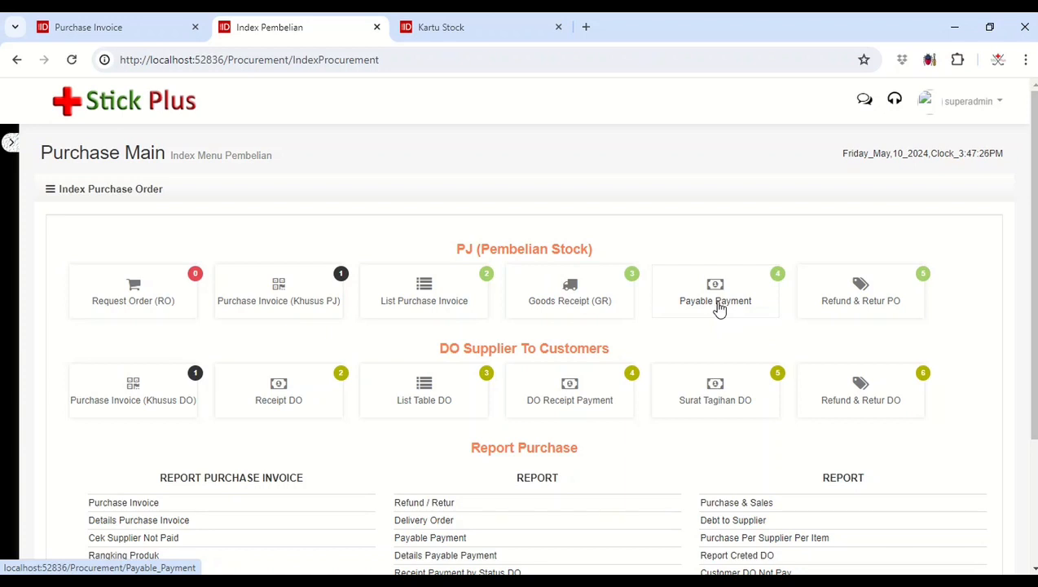
Step: View the delivery settings of the open purchase invoice, close them without selecting anything, and return to the purchase index
scroll(719, 308, down, 1)
scroll(719, 307, up, 1)
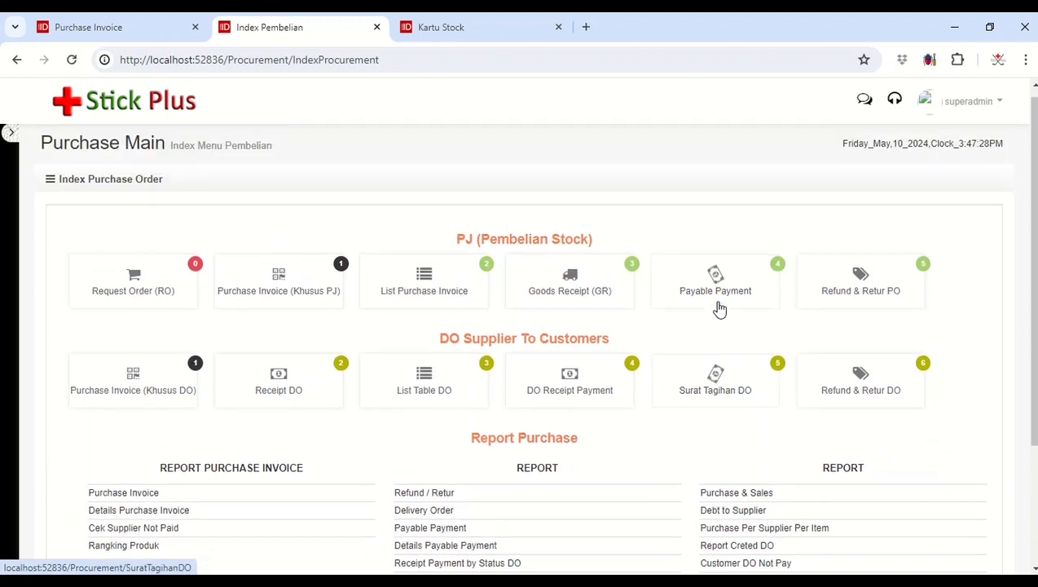
click(170, 33)
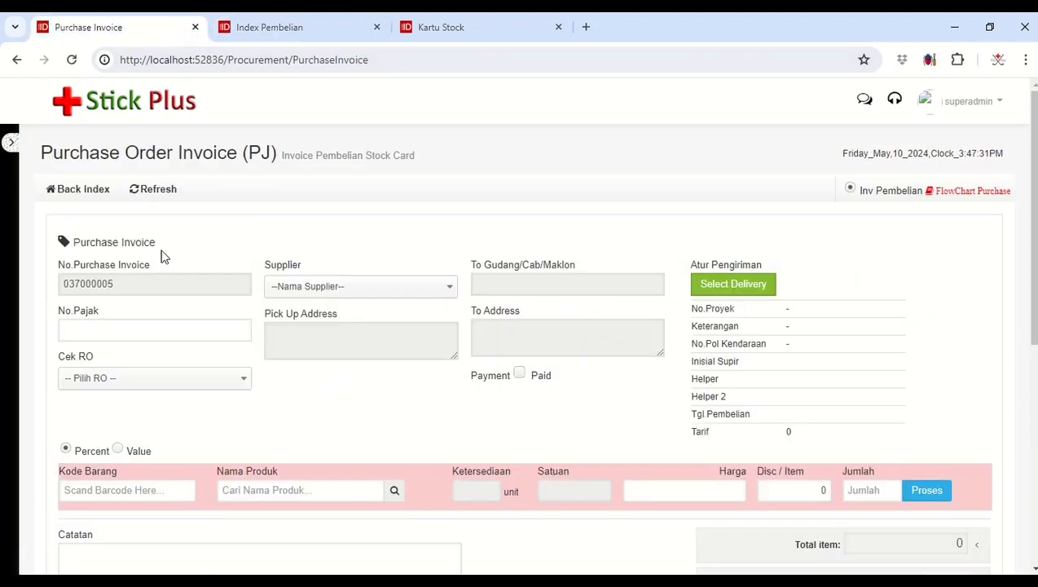
click(722, 290)
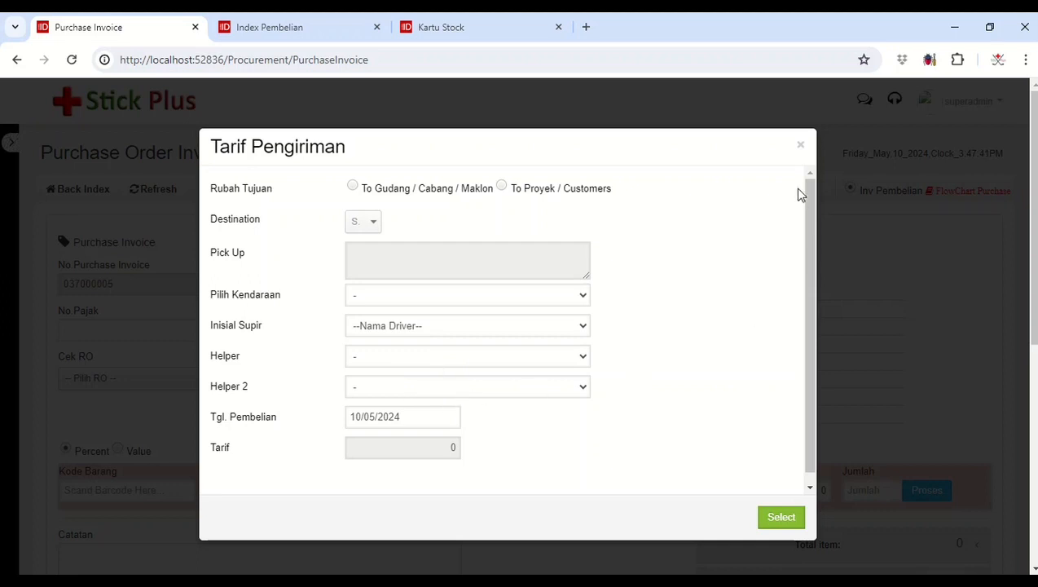
click(802, 147)
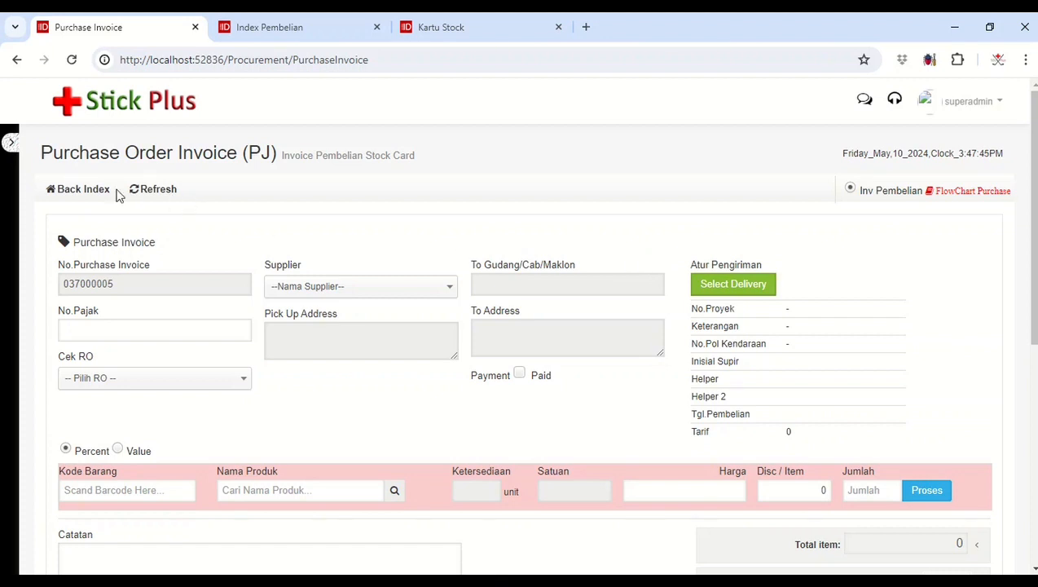
click(88, 192)
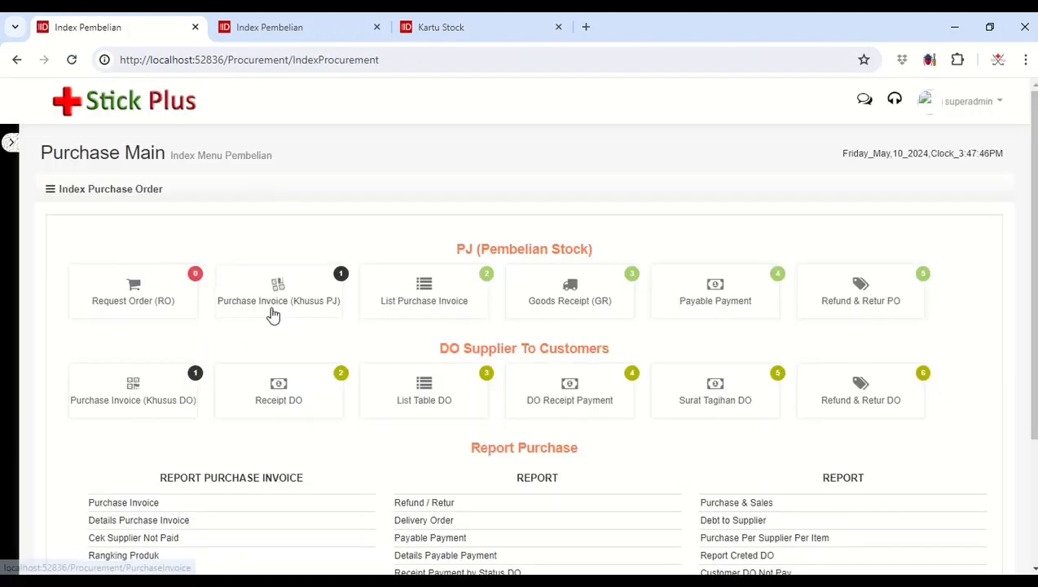